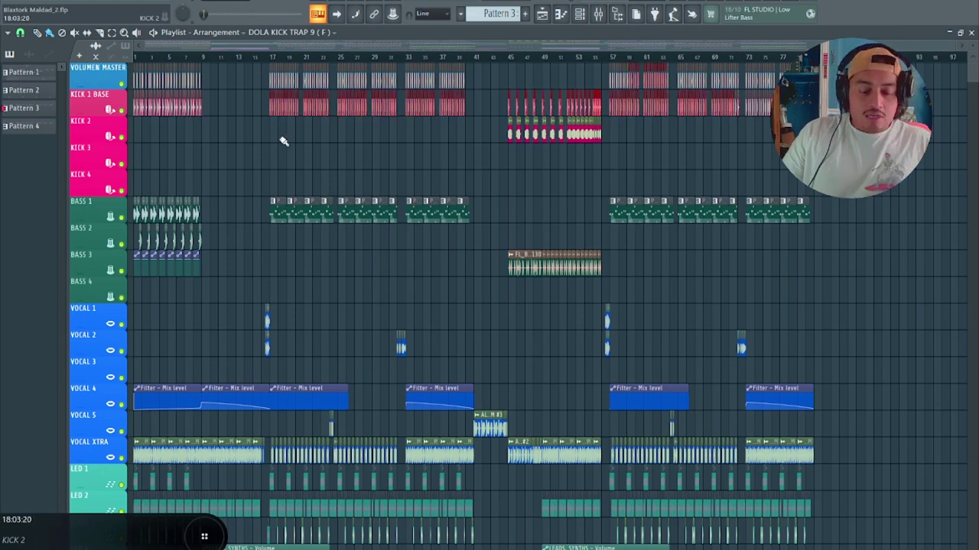
scroll(352, 124, up, 3)
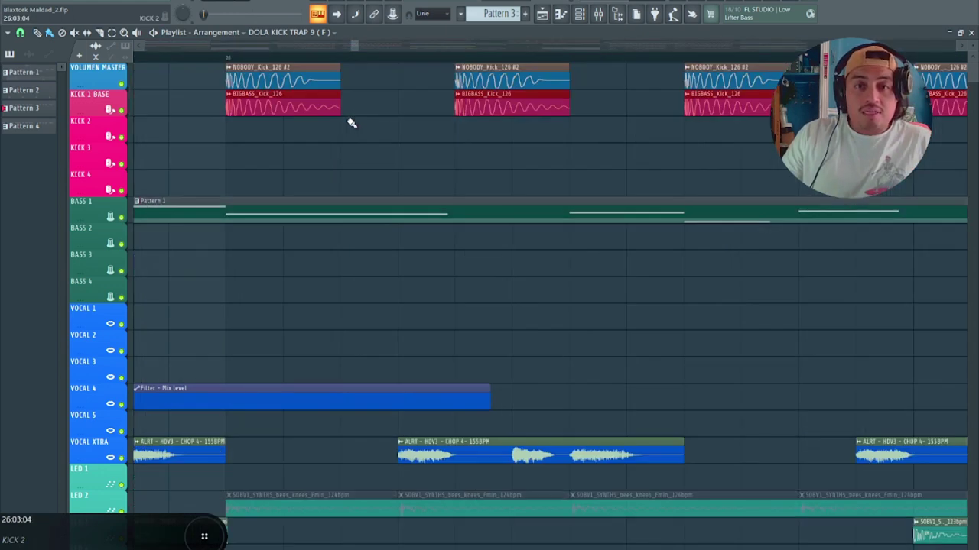
click(476, 156)
right_click(477, 157)
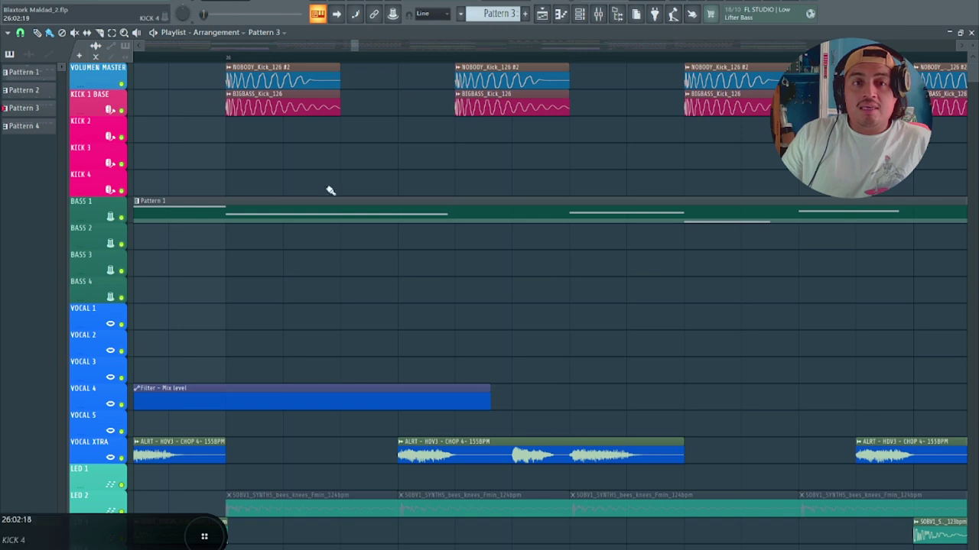
- Try a longer BIGBASS_Kick_126 clip at bar 26 on the KICK 1 BASE track, and trim it back to about one beat's half
drag(340, 99, 339, 148)
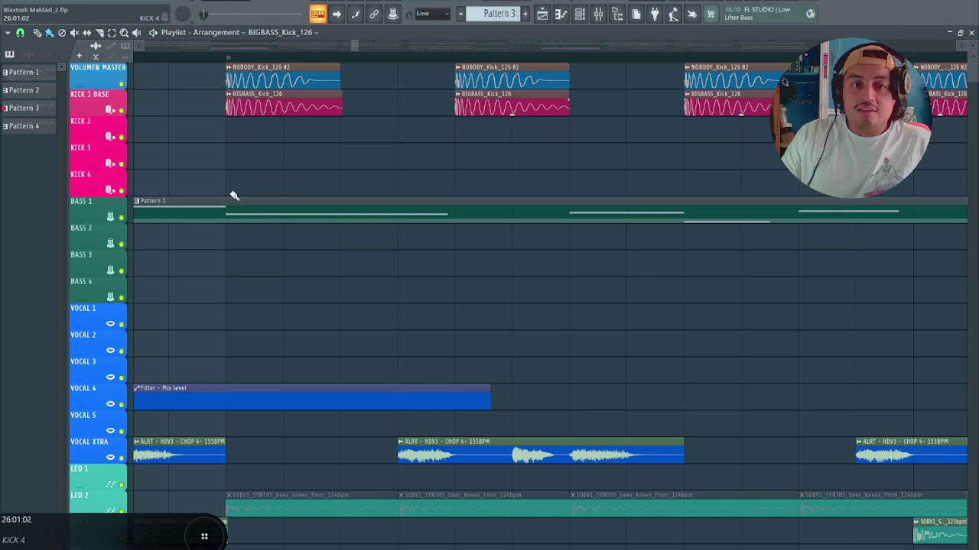
click(305, 181)
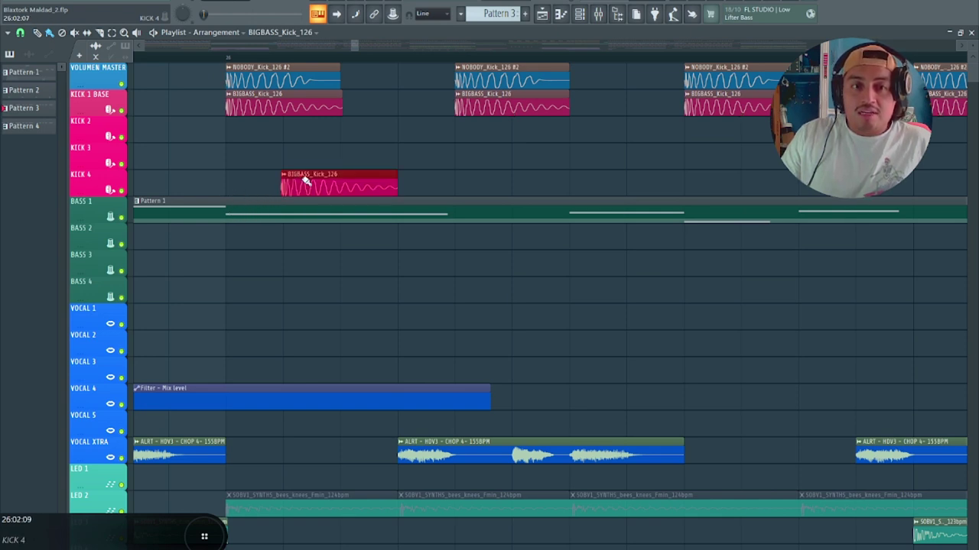
right_click(312, 182)
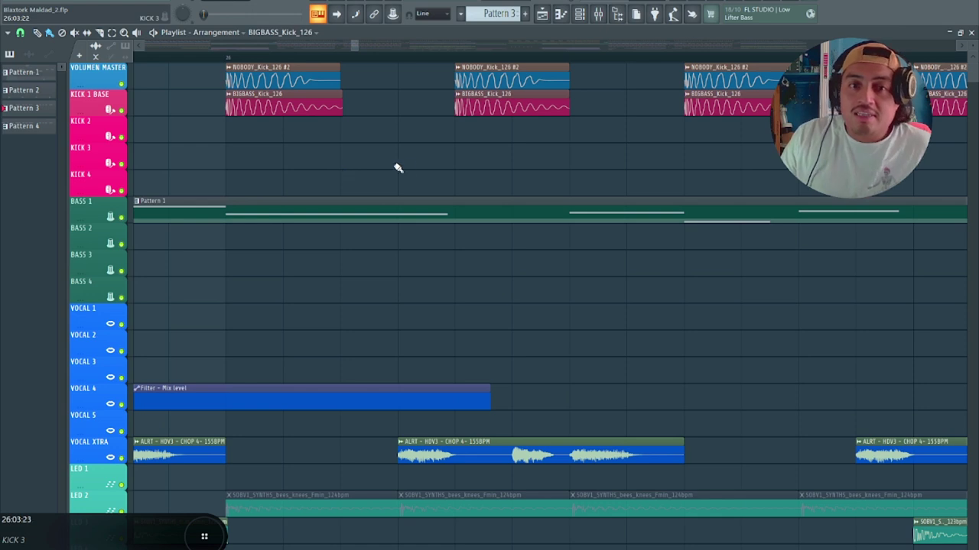
drag(342, 100, 425, 114)
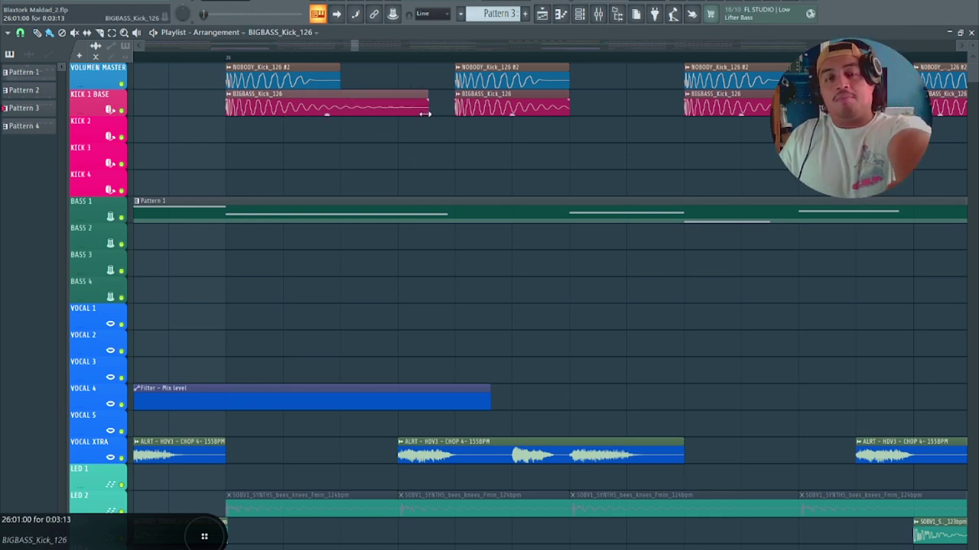
drag(425, 114, 342, 128)
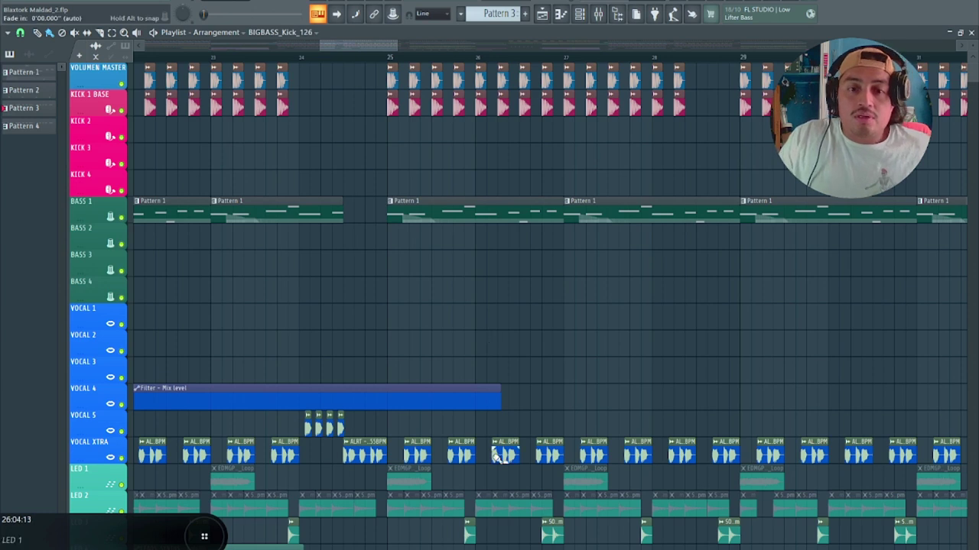
- Open the channel settings of an ALRT - HDV3 - CHOP 4 vocal clip and examine the sends of its mixer track
double_click(461, 455)
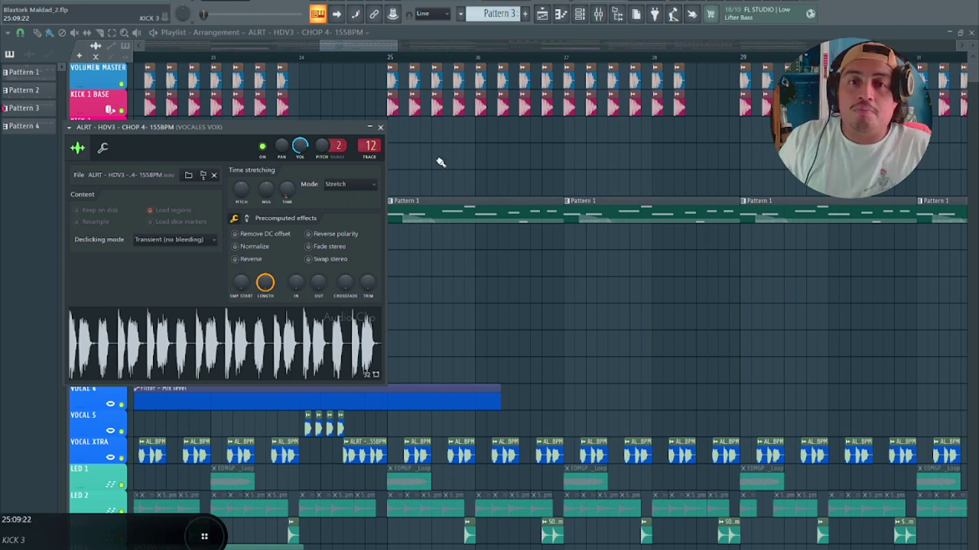
click(411, 32)
scroll(428, 159, up, 5)
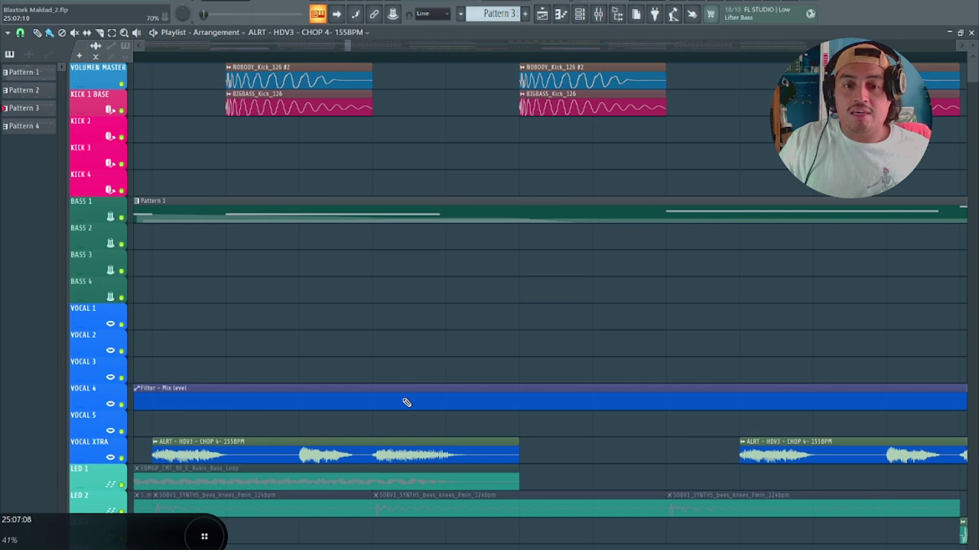
click(598, 15)
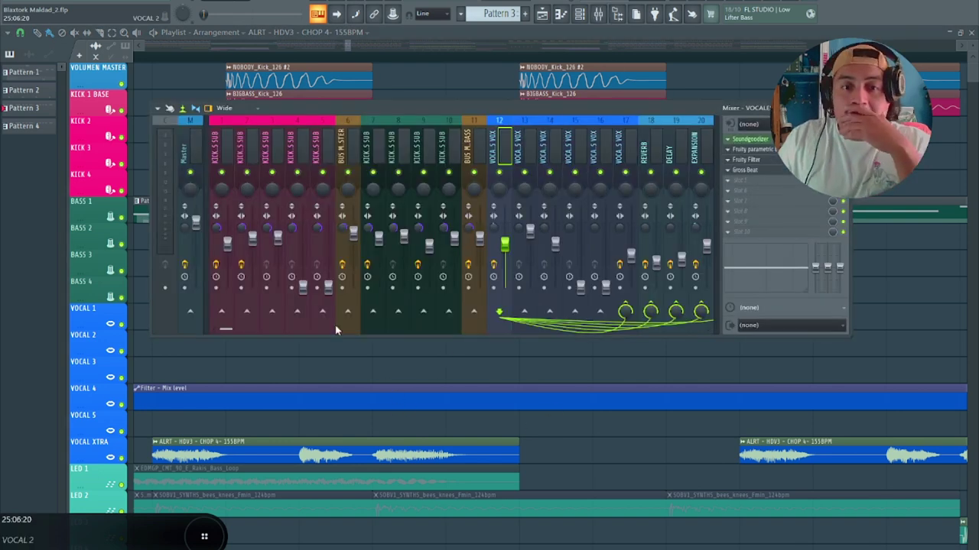
drag(227, 334, 264, 339)
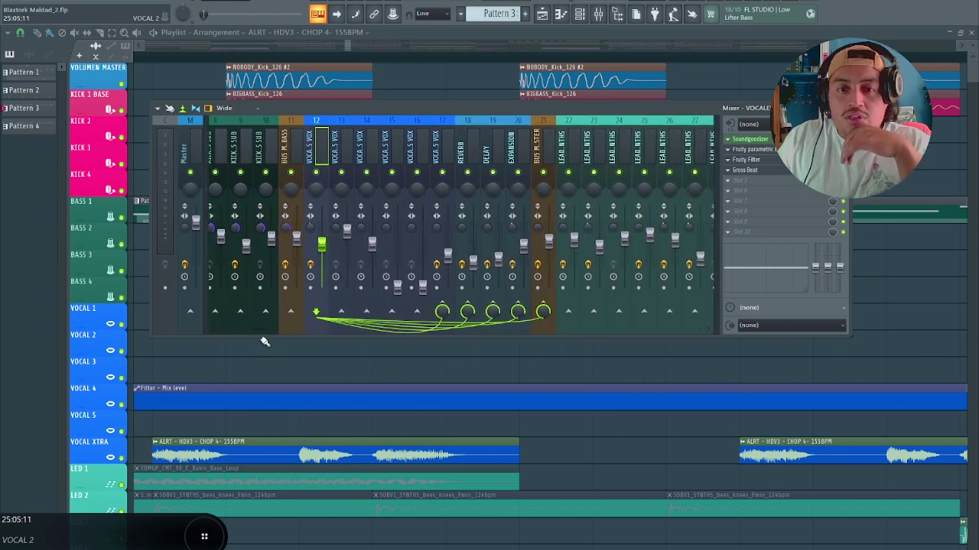
- Inspect the Fruity Reeverb 2 settings on the REVERB mixer track, closing the plugin and the mixer when finished
click(463, 157)
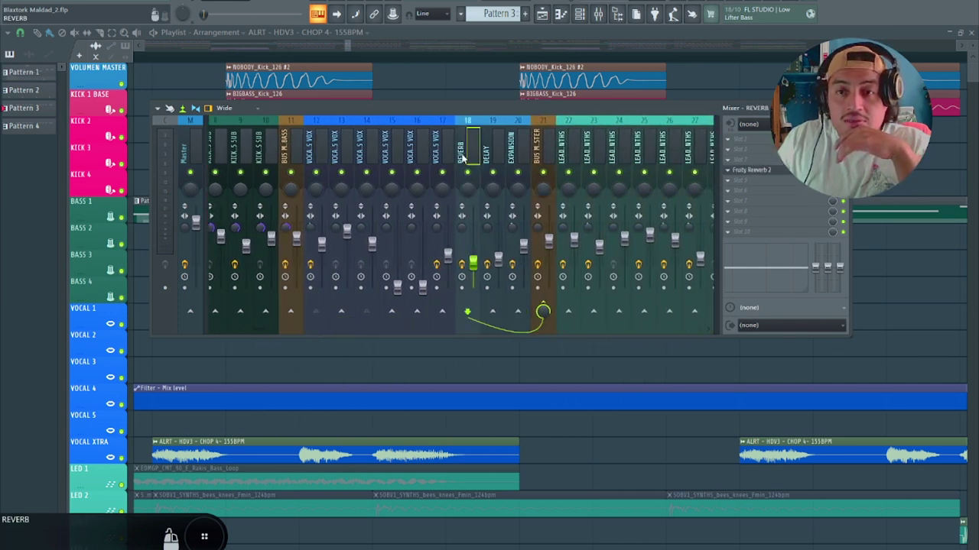
click(776, 172)
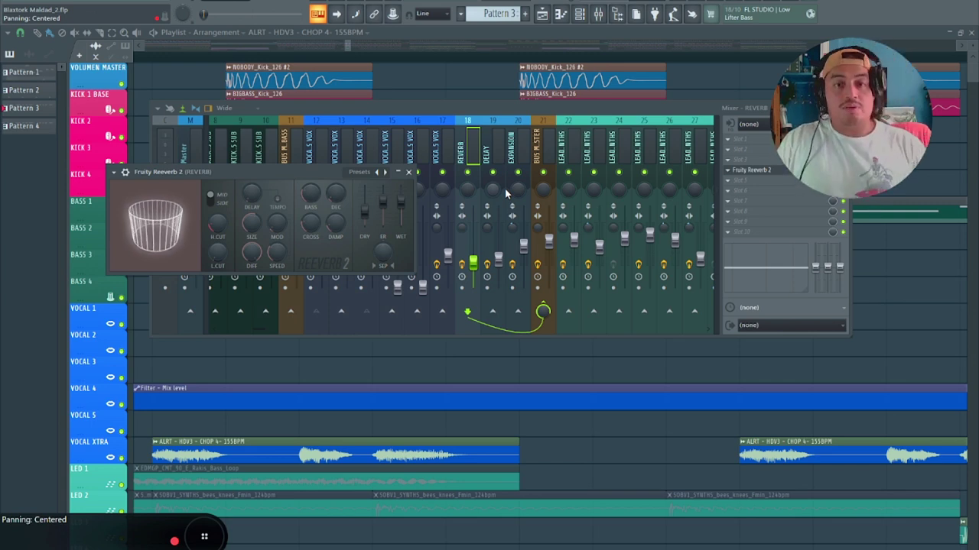
click(844, 107)
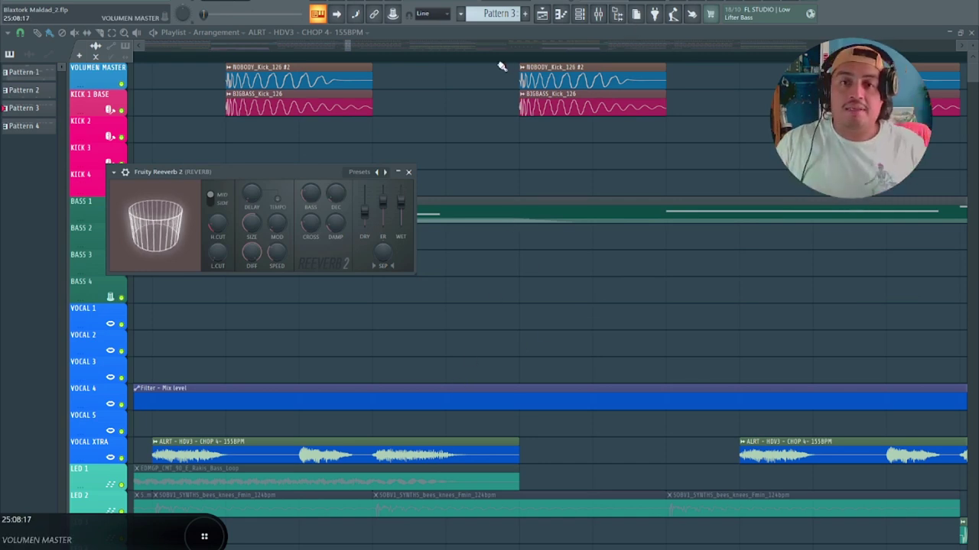
click(409, 173)
- Open Fruity PanOMatic on the BUS MASTER mixer track that follows the vocal sends and examine its settings
click(598, 13)
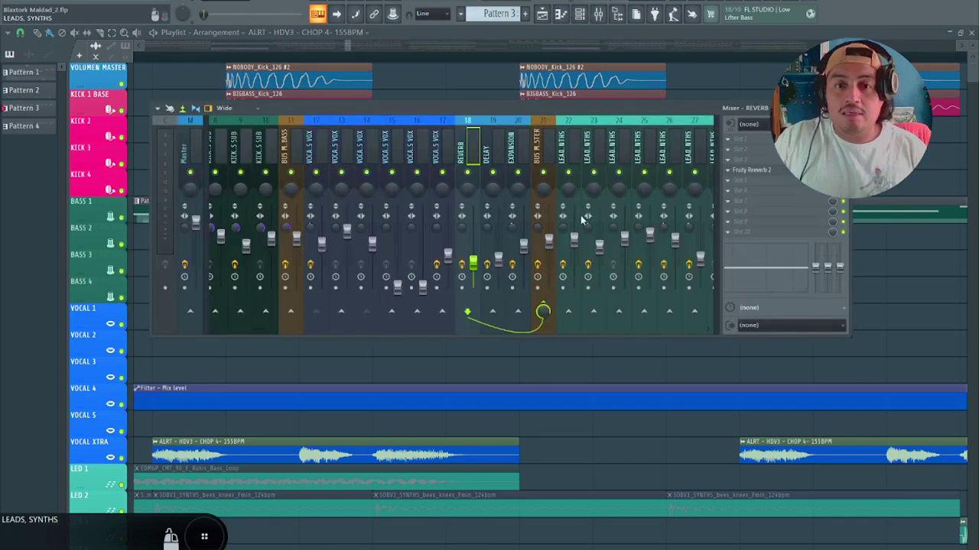
click(539, 139)
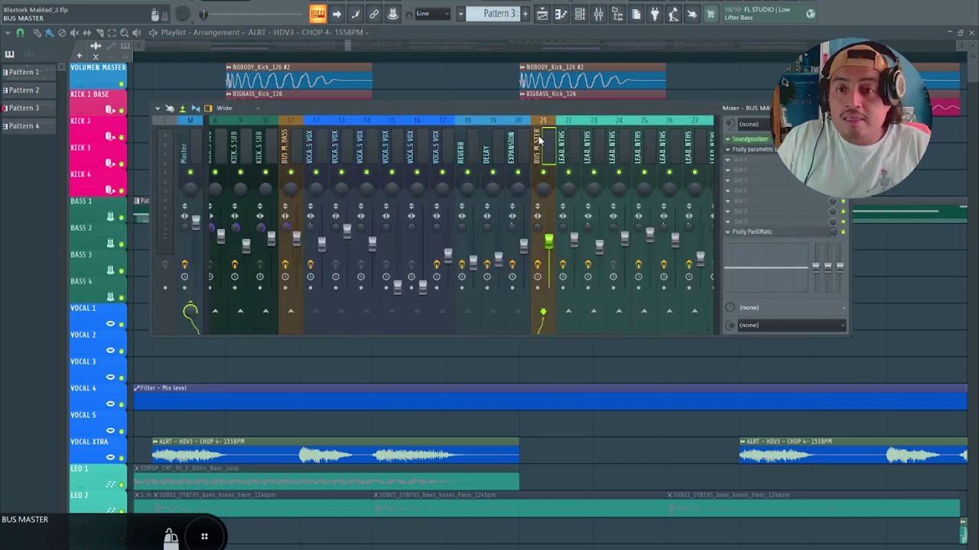
click(753, 232)
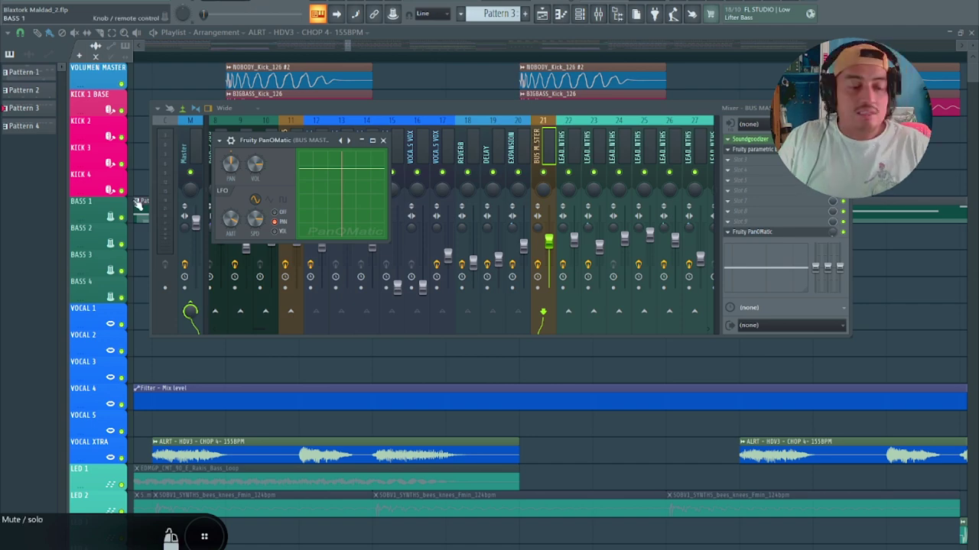
- Return to the full arrangement in the playlist and play it from the beginning
click(418, 32)
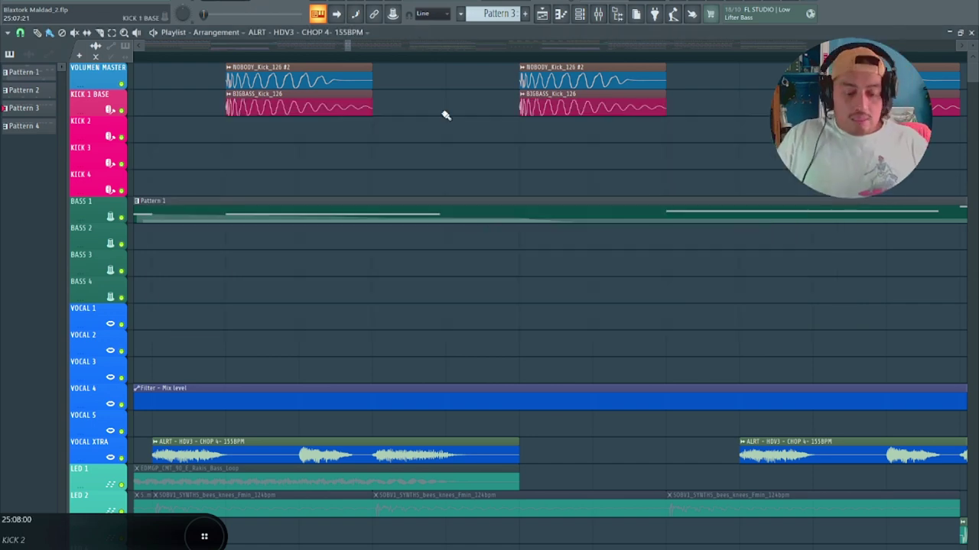
scroll(506, 256, down, 10)
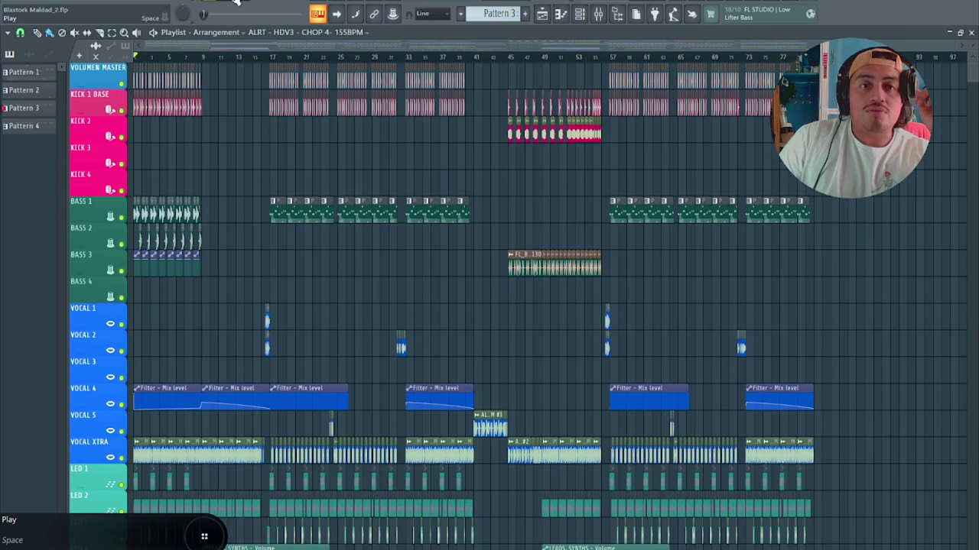
key(space)
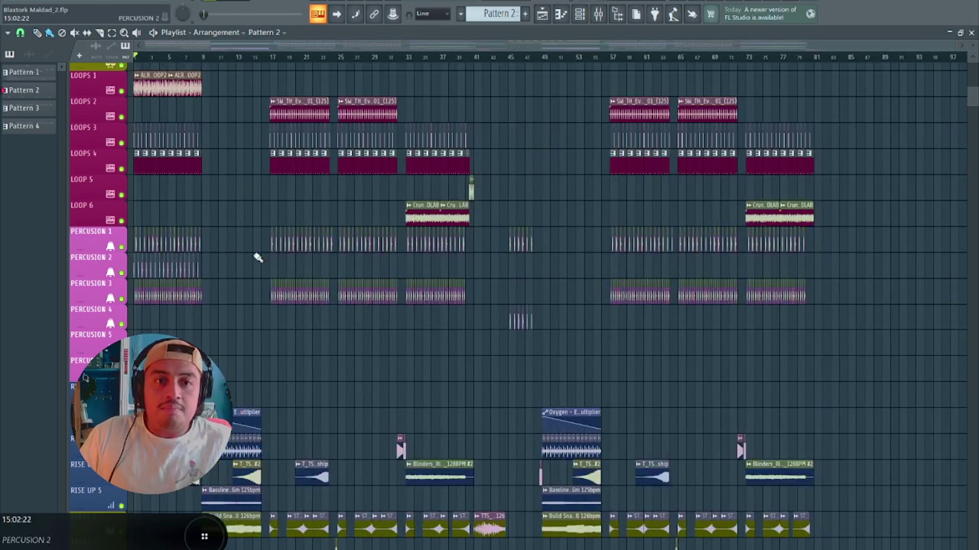
- Examine the channel settings of the Perc Loop 155 clip at bar 17 on the LOOPS 3 track, and close them
scroll(257, 258, up, 5)
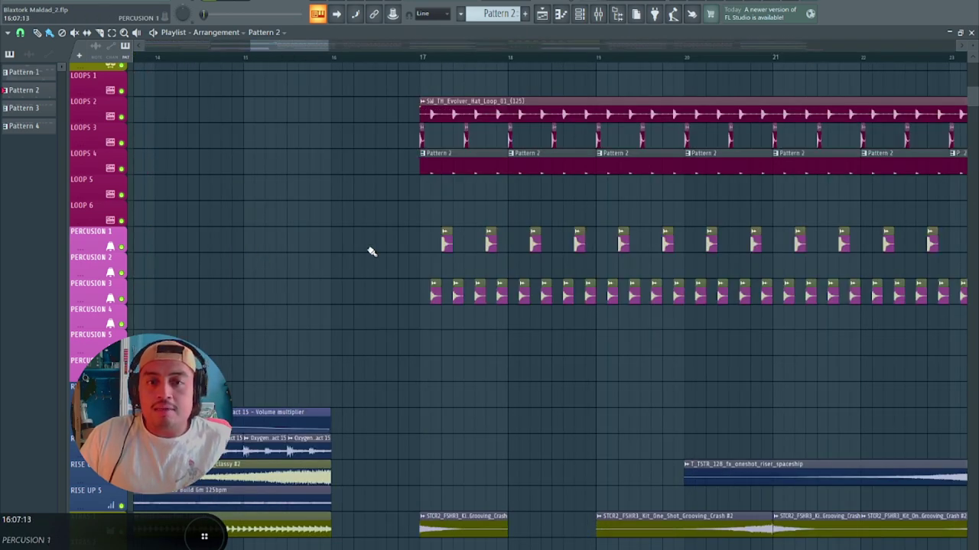
scroll(444, 254, up, 5)
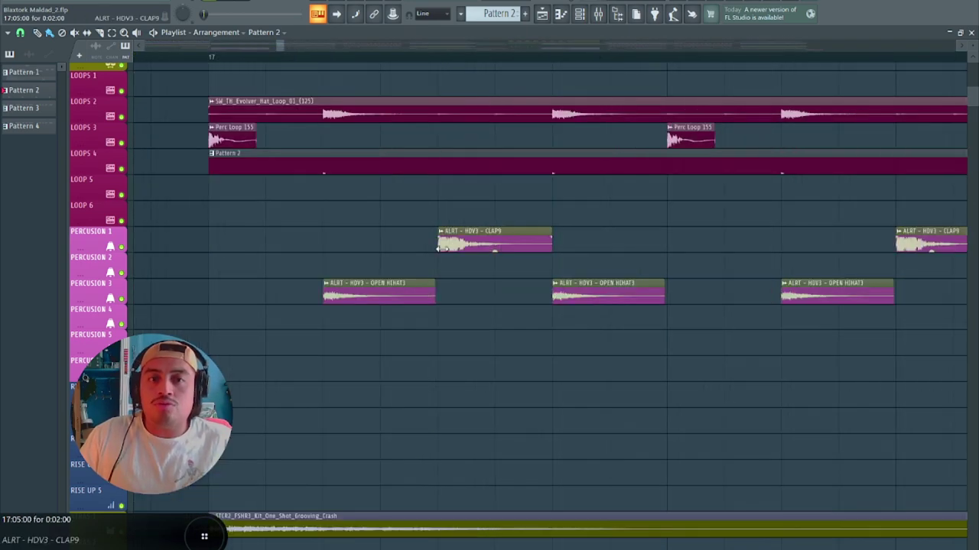
double_click(247, 135)
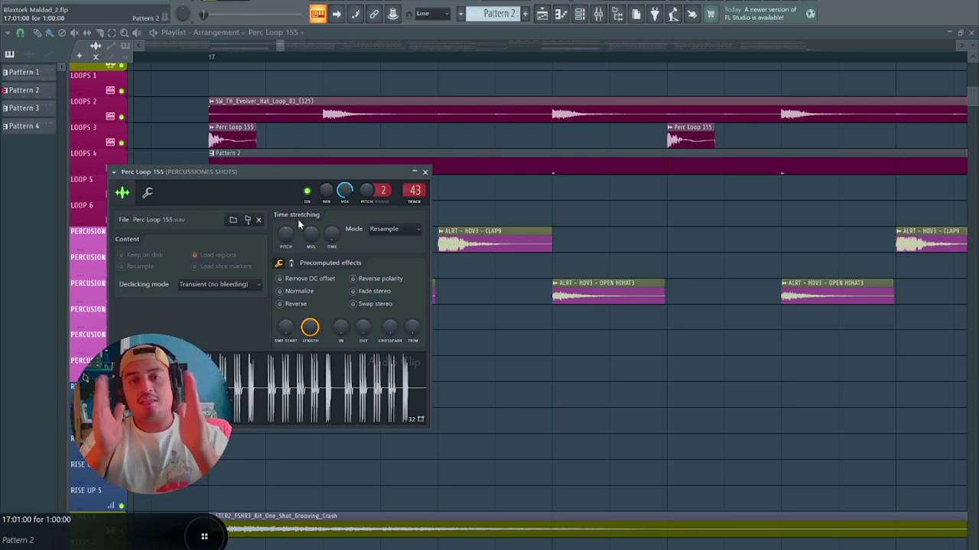
click(425, 173)
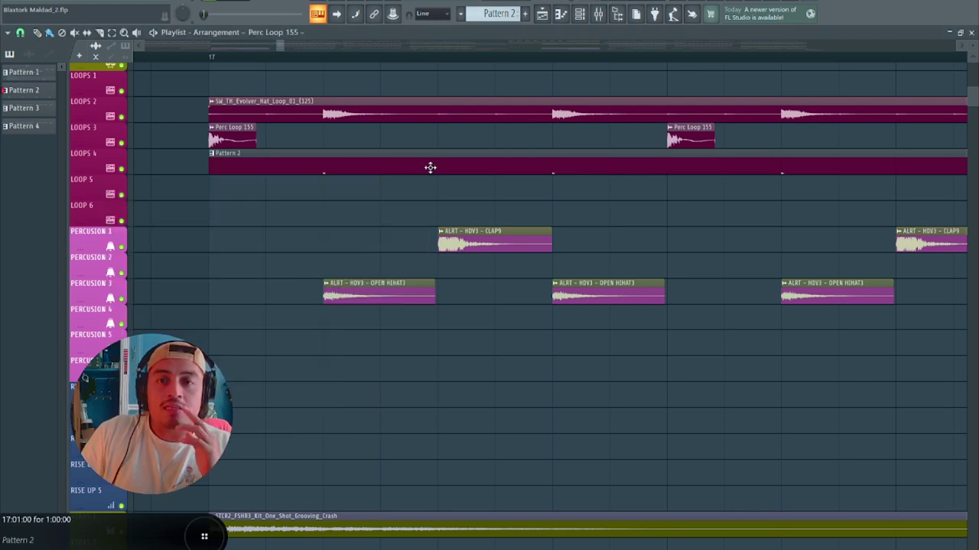
- Show the PERCUSSIONES SHOTS mixer track of the Perc Loop 155 clip, open its Fruity PanOMatic and move the effect to slot 10
double_click(697, 127)
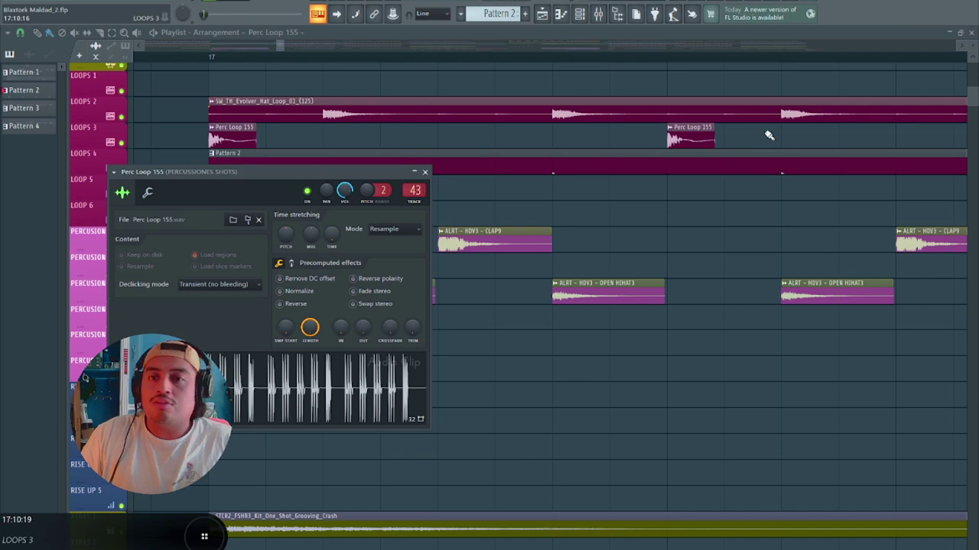
drag(975, 98, 974, 72)
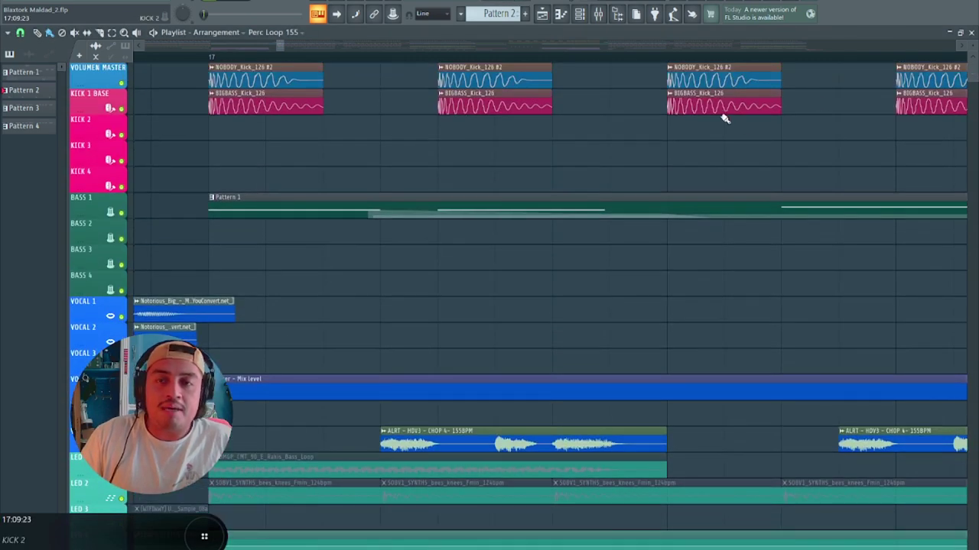
click(598, 13)
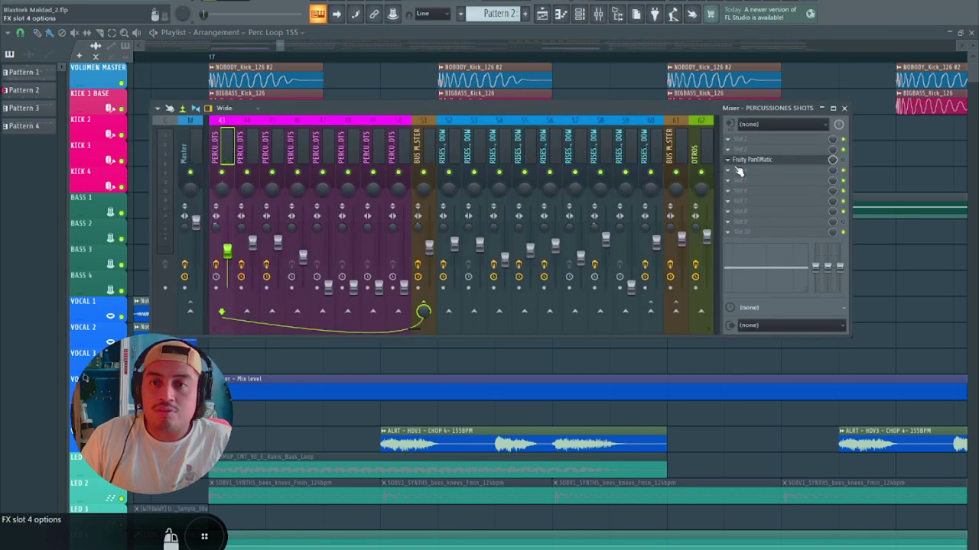
click(828, 162)
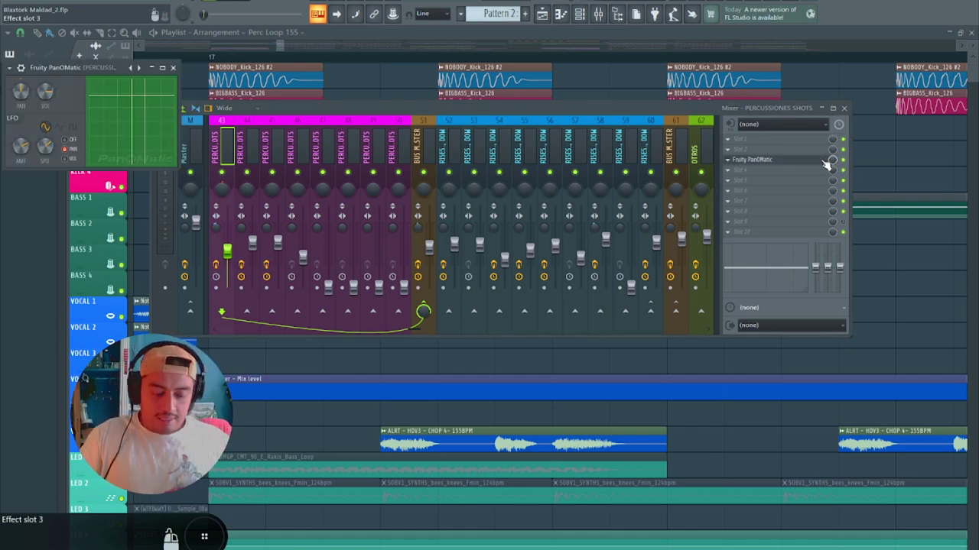
drag(827, 162, 808, 245)
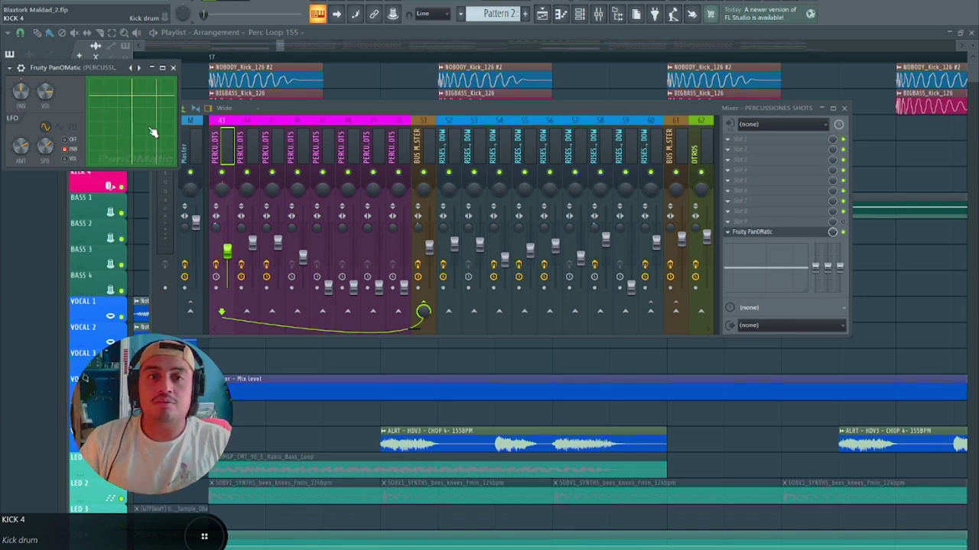
- Play the song to audition the Fruity PanOMatic panning on the percussion shots, and stop playback
key(space)
key(space)
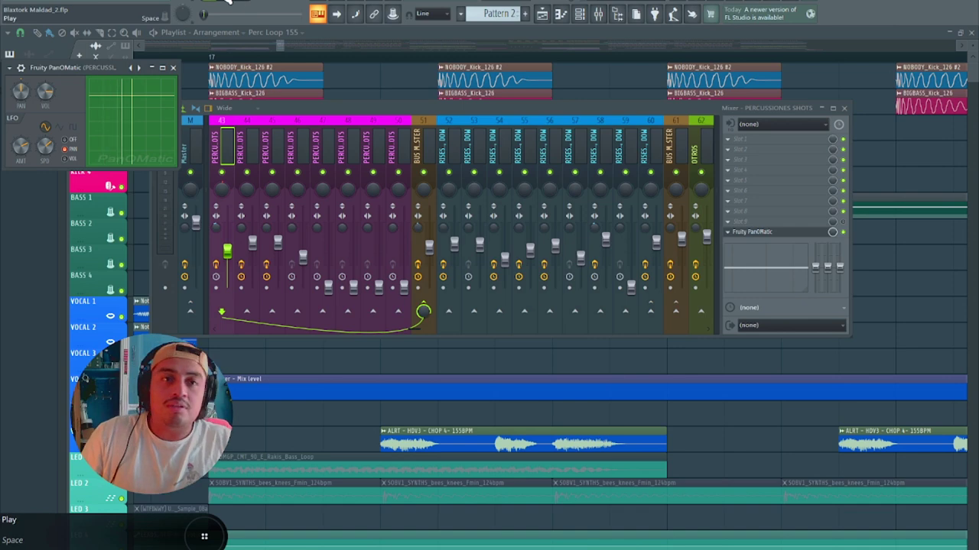
key(space)
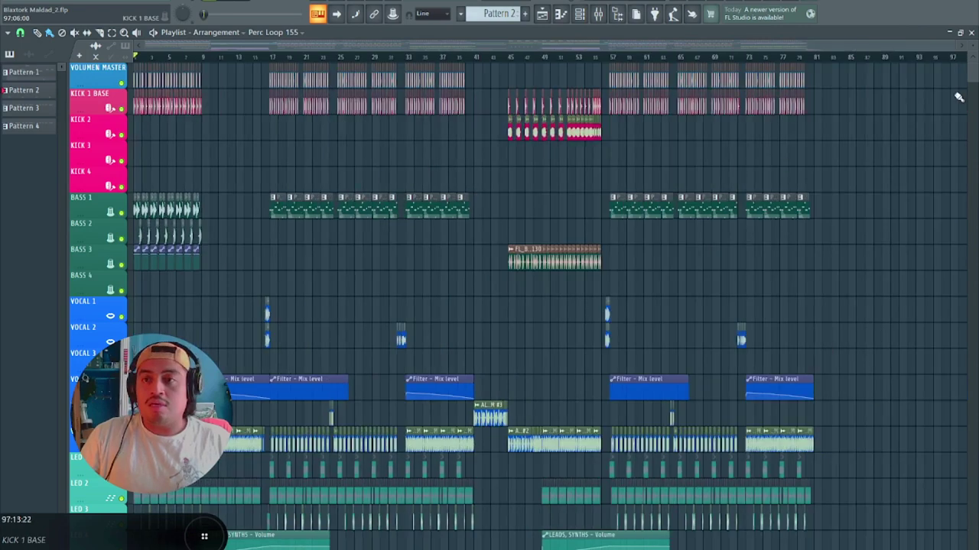
- Select the group of vocal chops starting at bar 17 on the VOCAL XTRA track, and hide the mixer
mouse_move(972, 72)
mouse_down()
mouse_move(972, 104)
mouse_move(972, 72)
mouse_up()
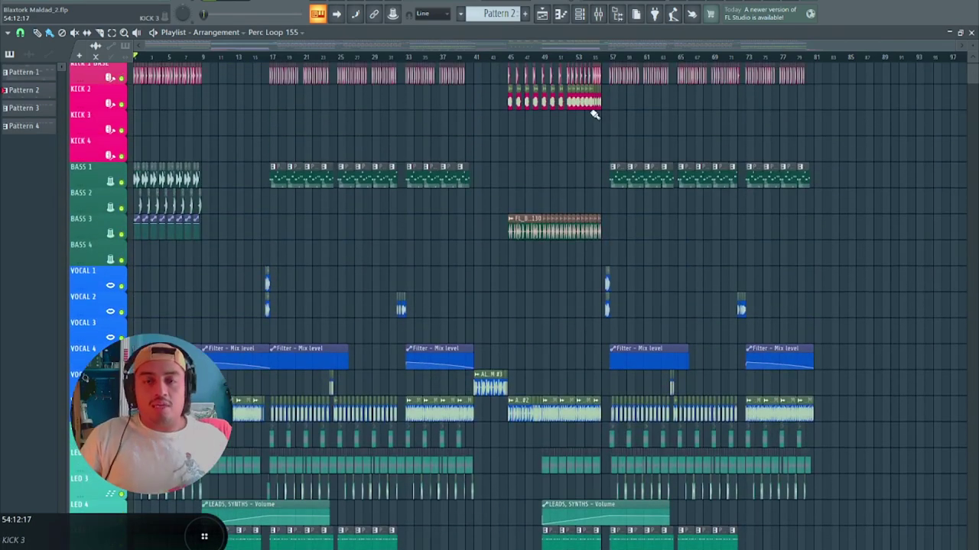
click(307, 411)
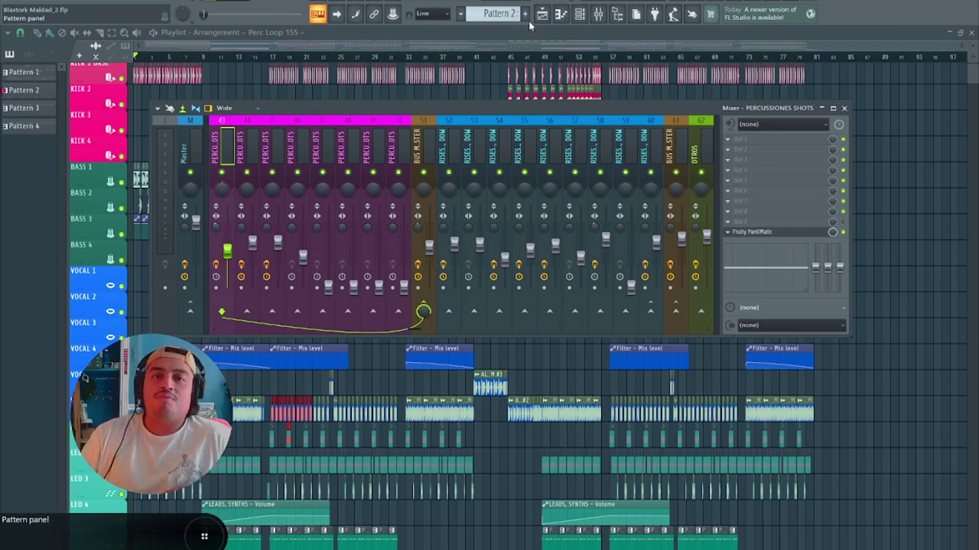
key(F9)
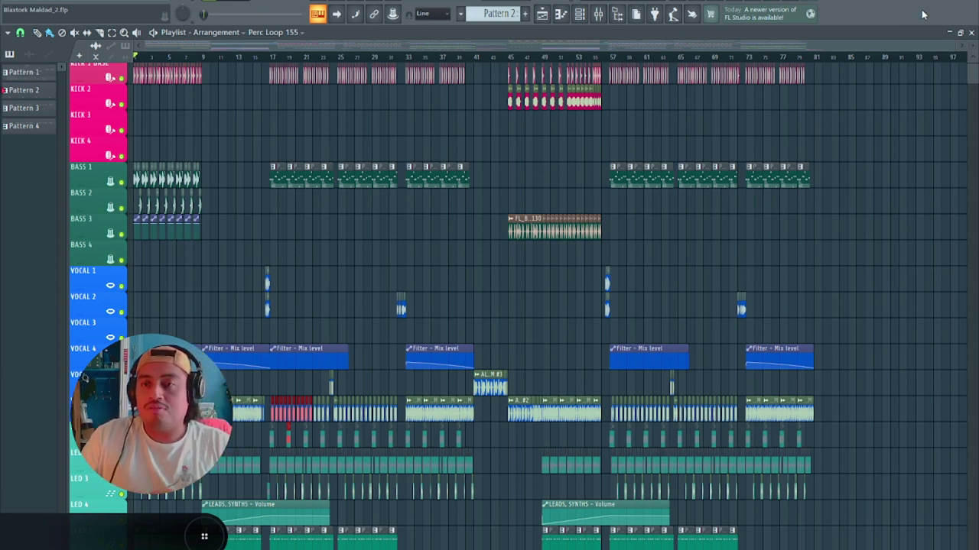
scroll(524, 306, up, 1)
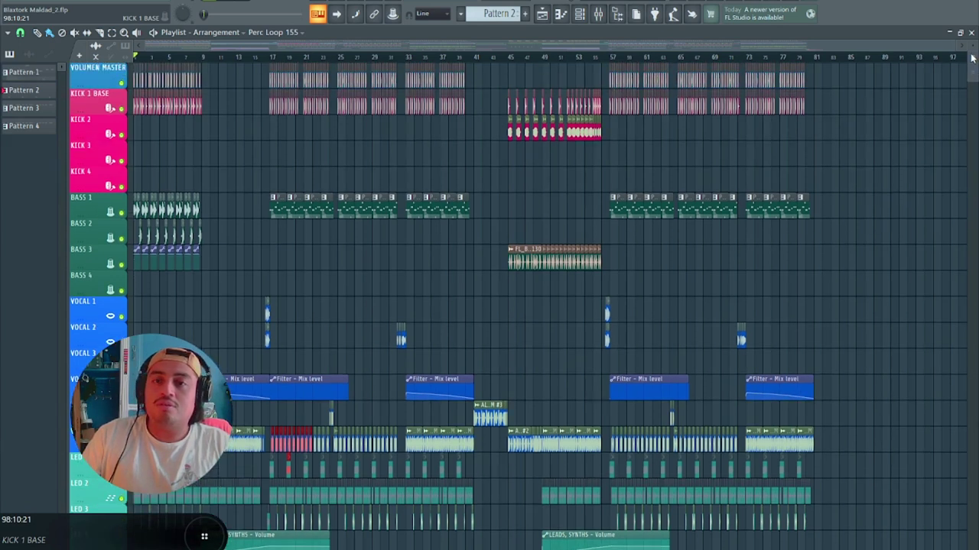
- Start song playback and open the Fruity parametric EQ 2 on the Master mixer track
click(232, 3)
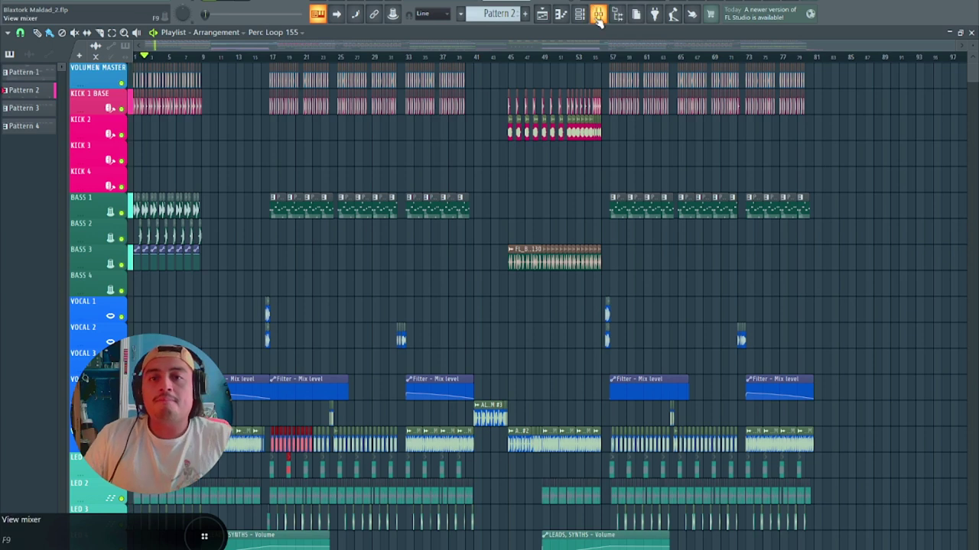
click(598, 13)
click(196, 145)
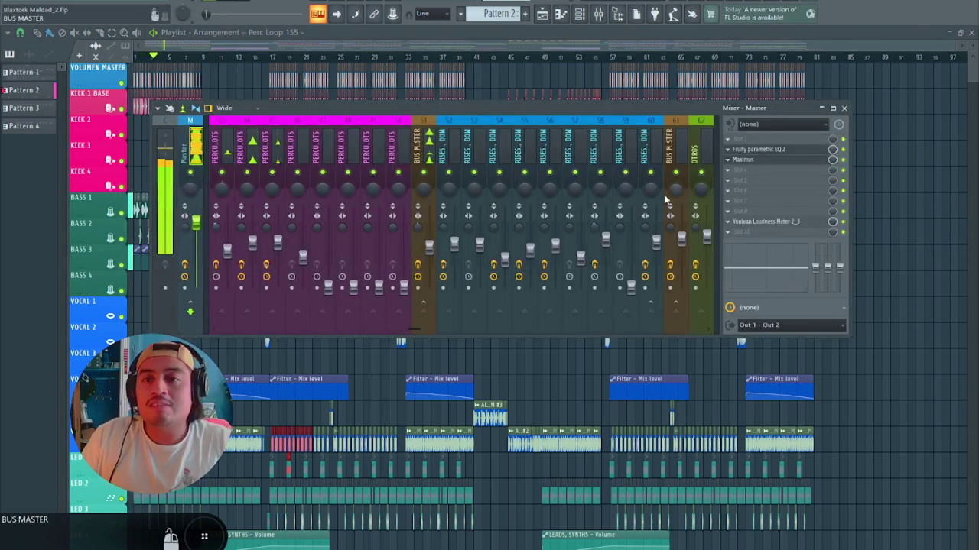
click(779, 149)
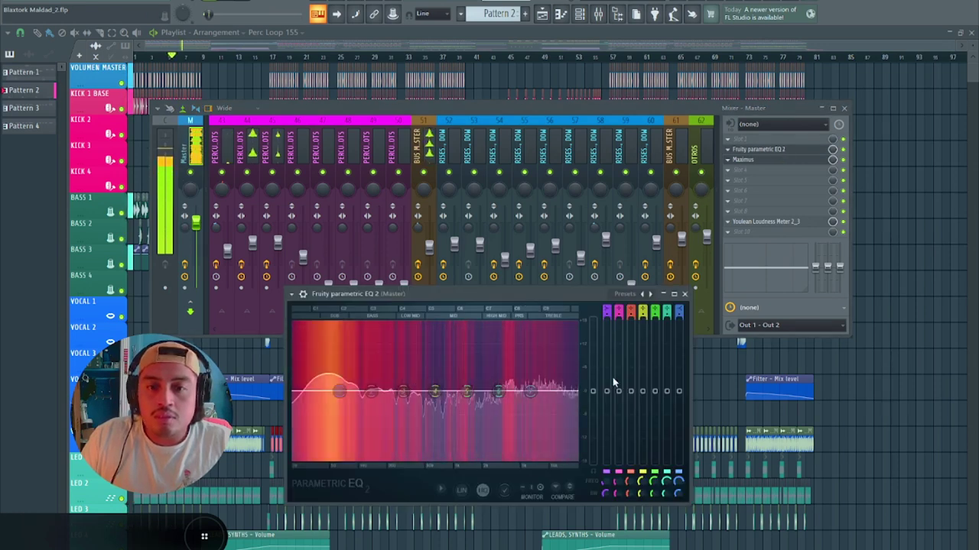
- Dismiss the main level options of the Master EQ and turn off its colour heatmap, keeping only the spectrum curve
right_click(593, 391)
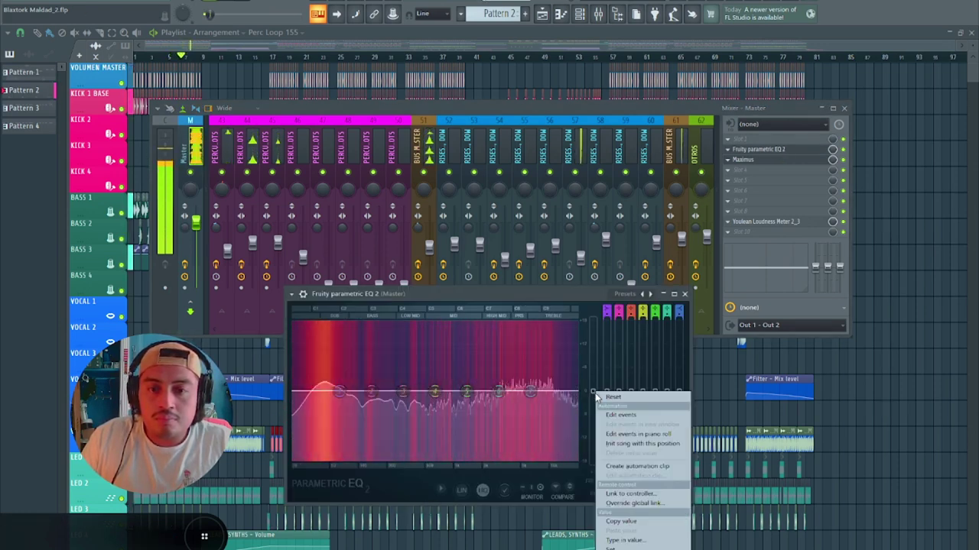
click(637, 393)
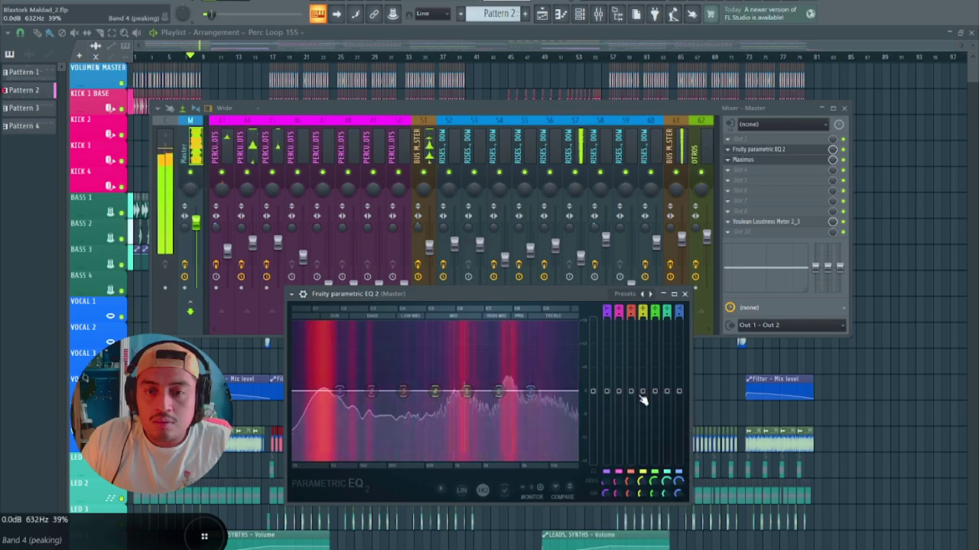
click(442, 489)
click(463, 509)
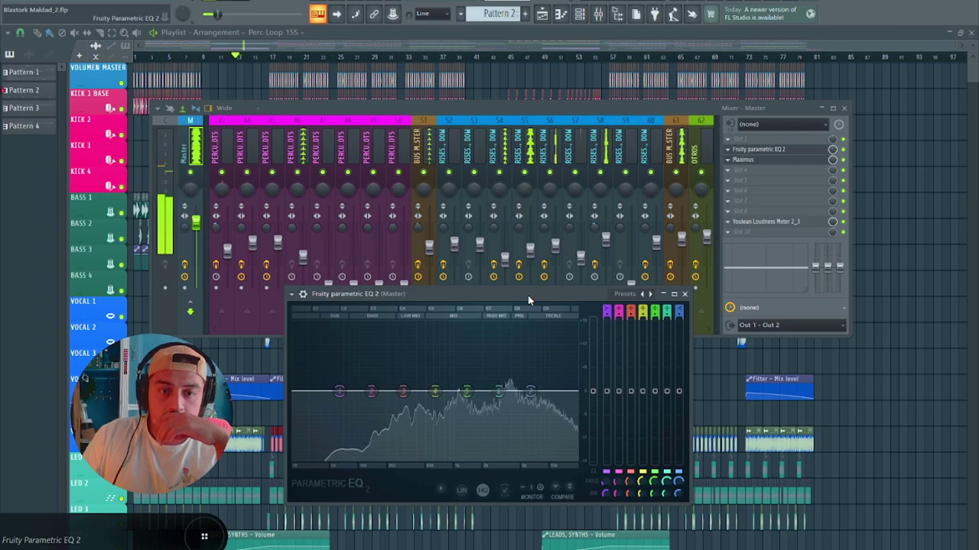
- Widen and reposition the Master EQ window to watch the spectrum during playback, and close the EQ and mixer
drag(528, 296, 493, 233)
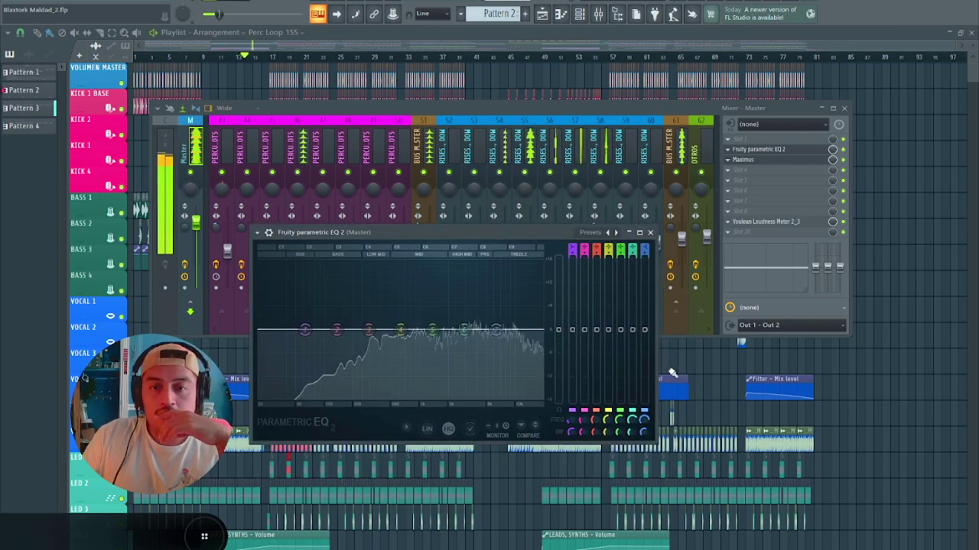
drag(652, 342, 866, 346)
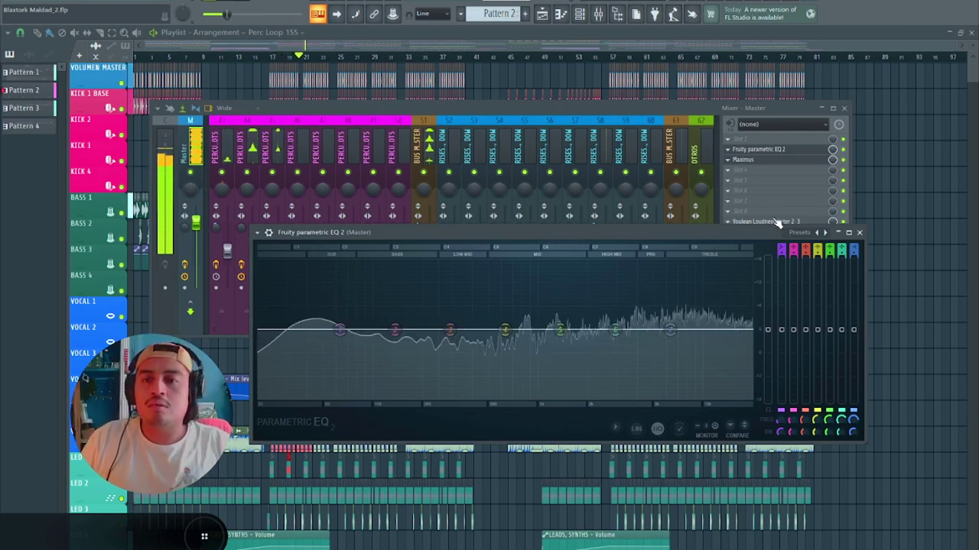
drag(698, 233, 617, 241)
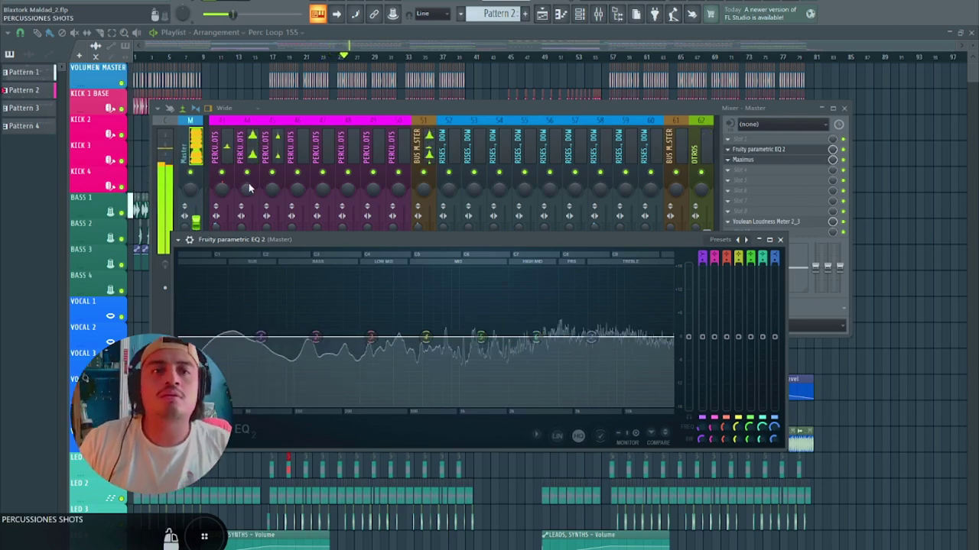
key(F12)
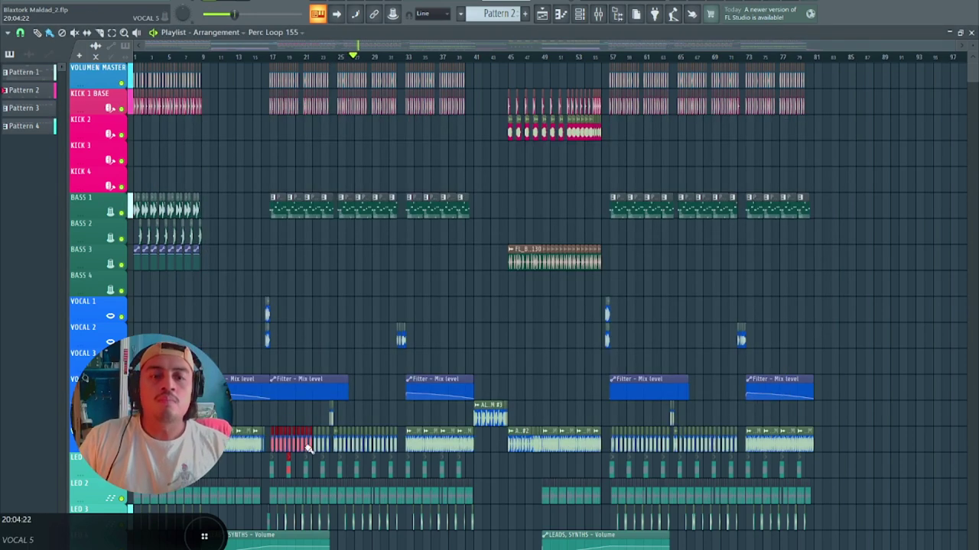
- Examine the arrangement around bars 23 to 32 and the Master mixer track during playback, and close the mixer
scroll(321, 472, up, 4)
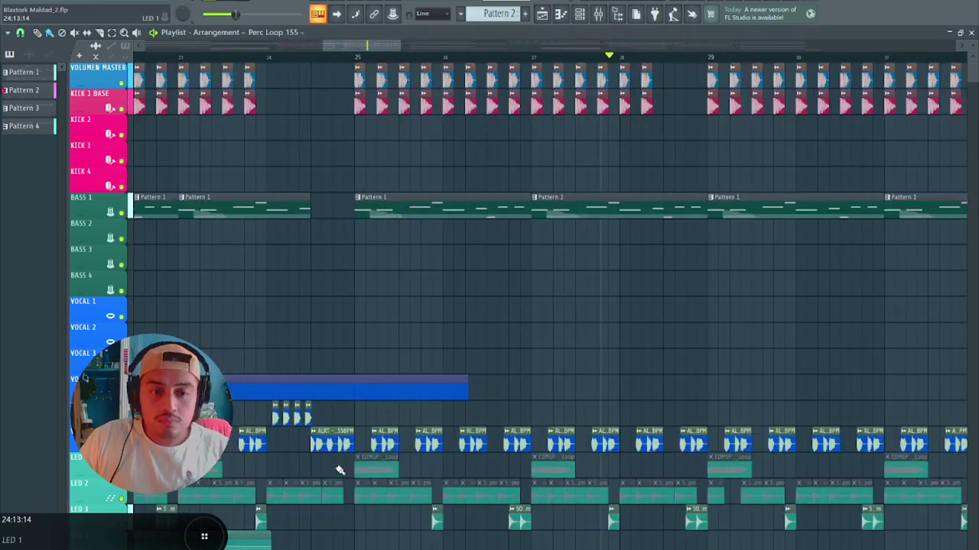
scroll(329, 468, down, 4)
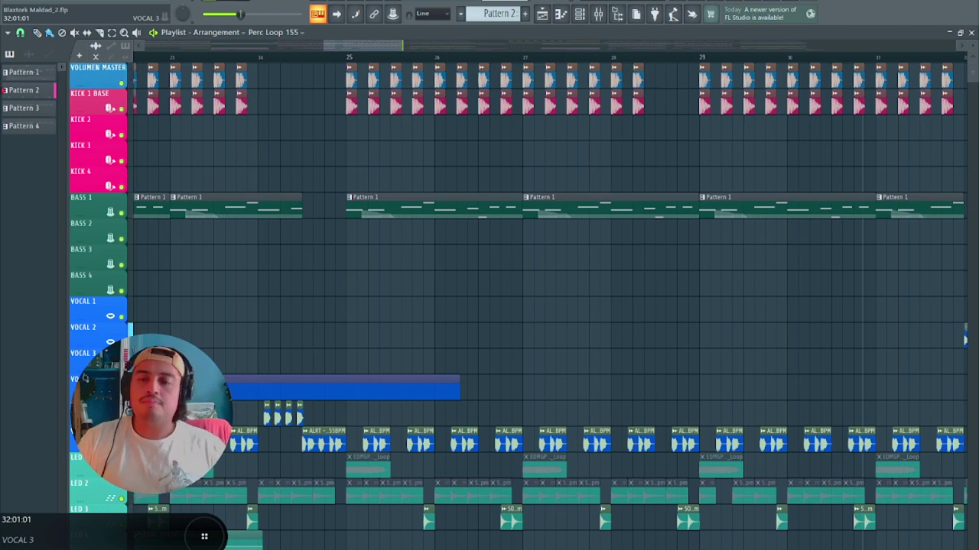
scroll(763, 535, down, 5)
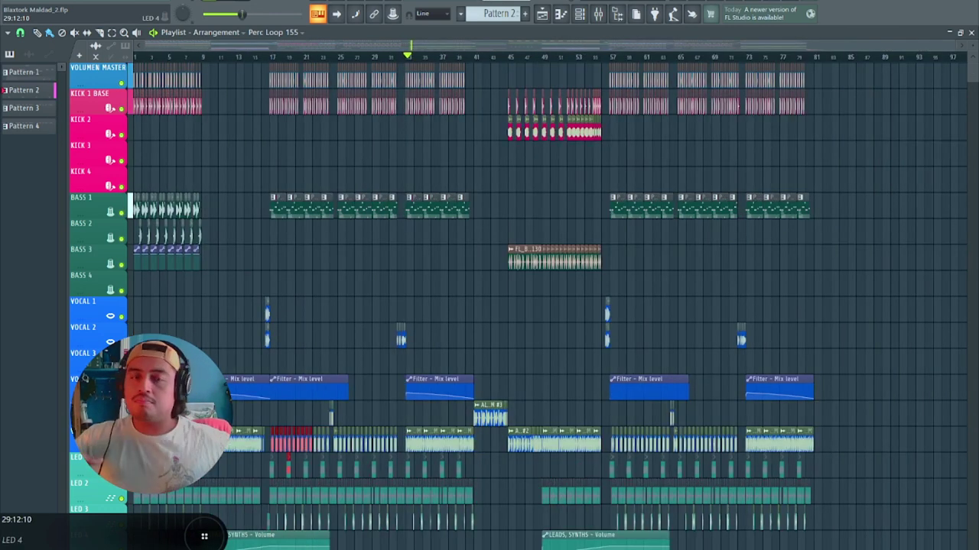
click(599, 14)
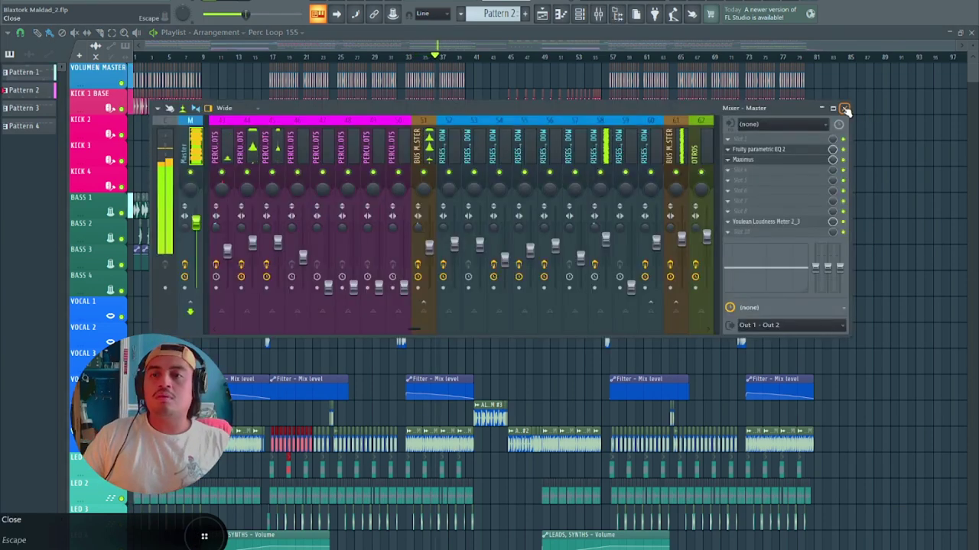
click(844, 108)
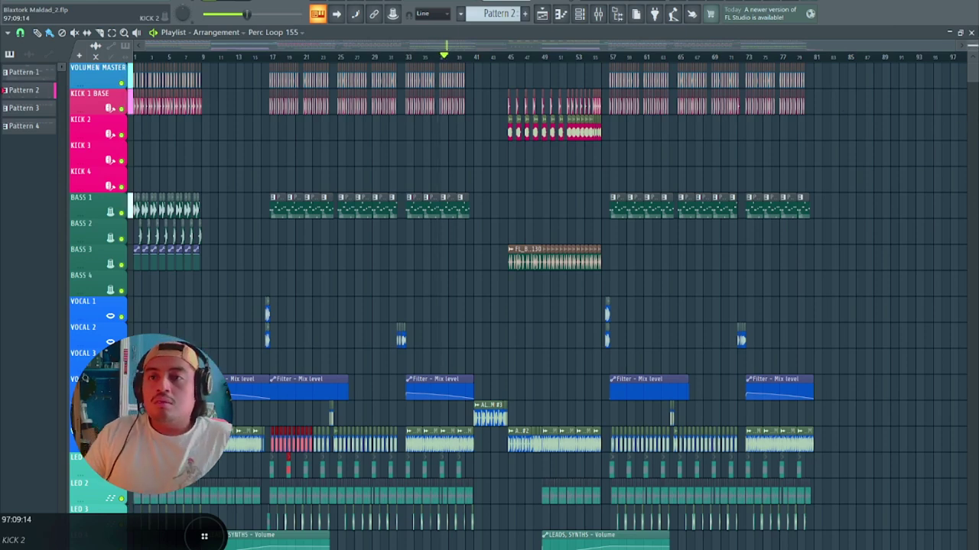
- Shrink the playlist's track height to fit more tracks, and stop playback at the end of the song
scroll(845, 110, up, 2)
scroll(520, 181, down, 3)
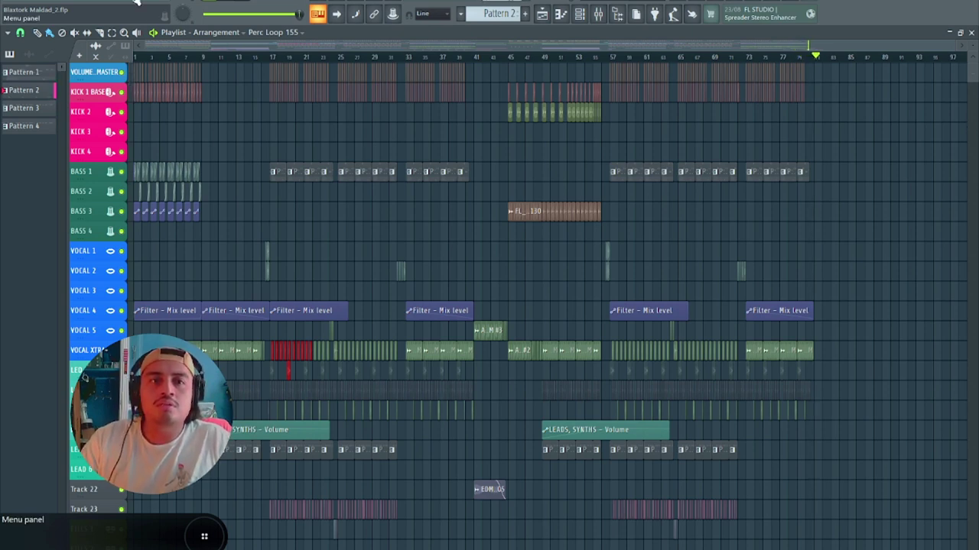
click(209, 1)
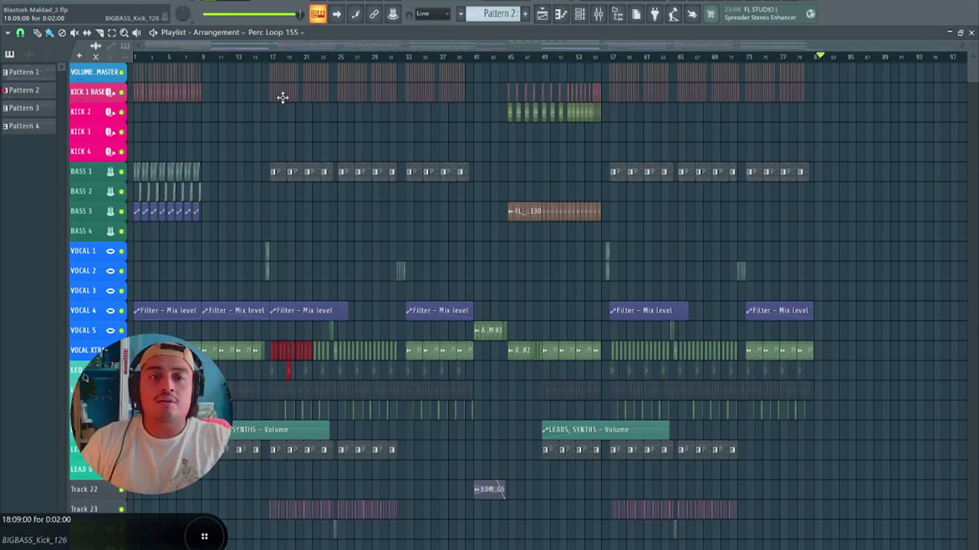
- Paste two kick pairs on the VOLUMEN MASTER and KICK 1 BASE tracks and move them into the gap at bar 64
ctrl+scroll(328, 197, up, 5)
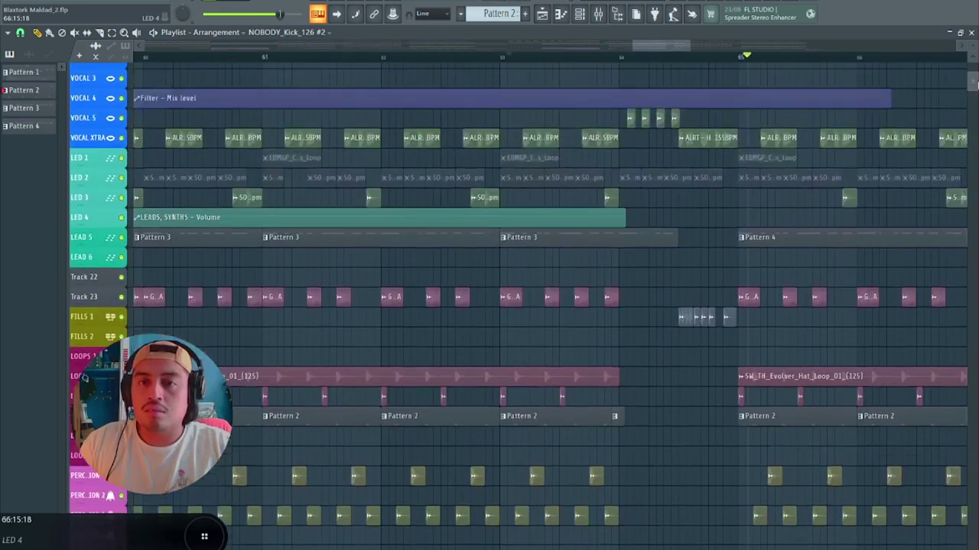
drag(975, 84, 975, 68)
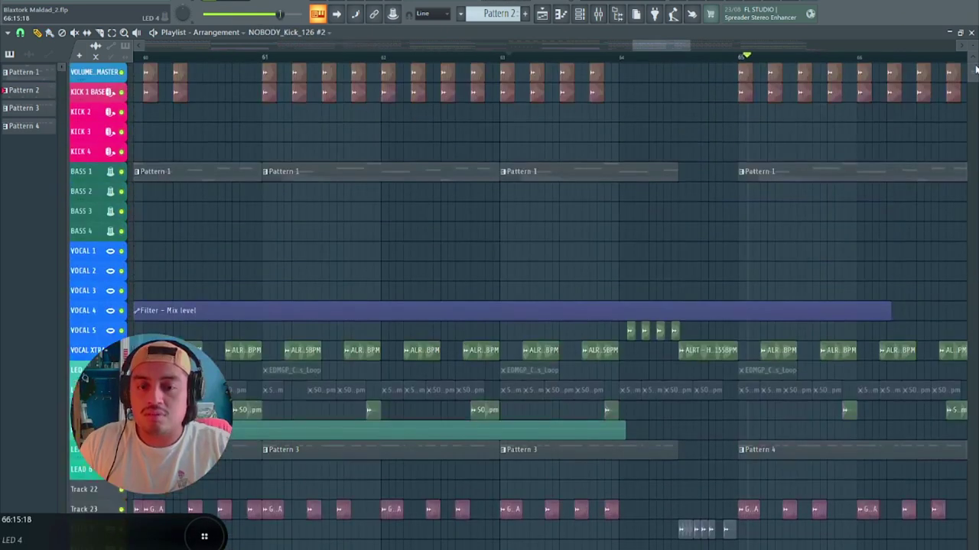
key(ctrl+v)
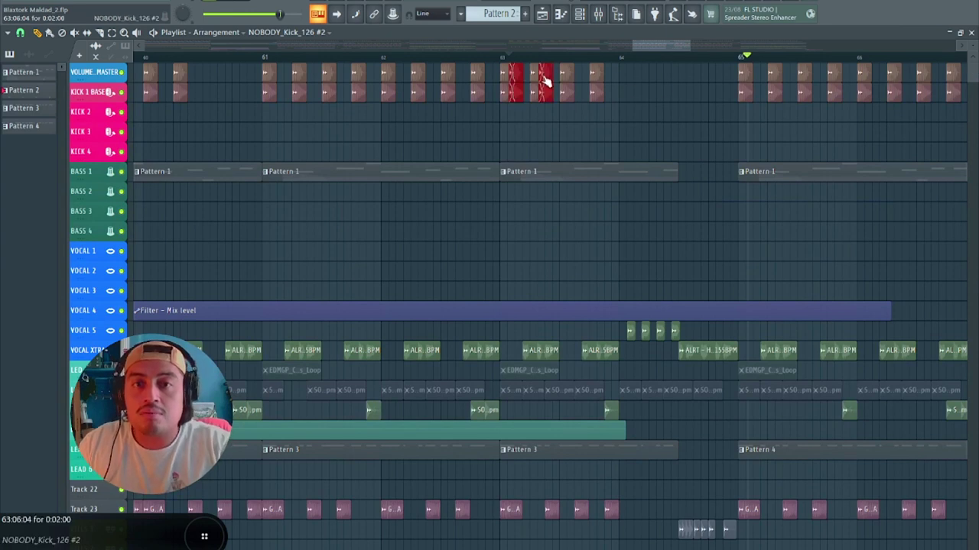
drag(548, 73, 662, 83)
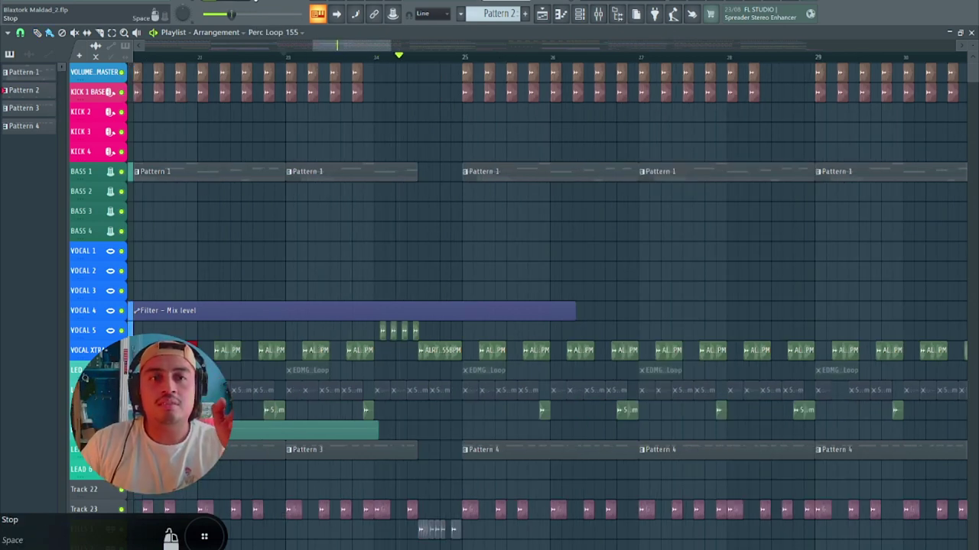
- Copy the last two kick pairs of bar 23 on the VOLUMEN MASTER and KICK 1 BASE tracks, and return to the Draw tool
scroll(389, 127, up, 5)
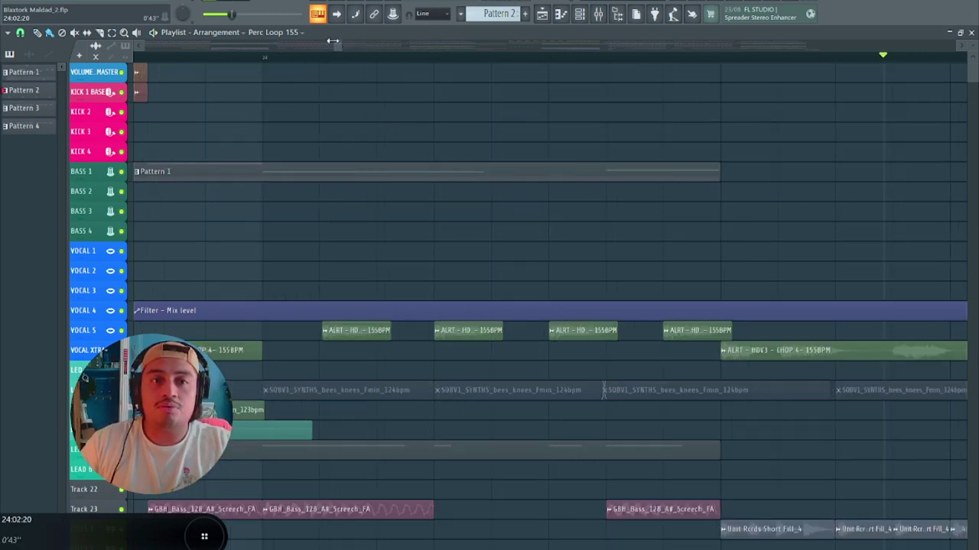
drag(333, 40, 323, 43)
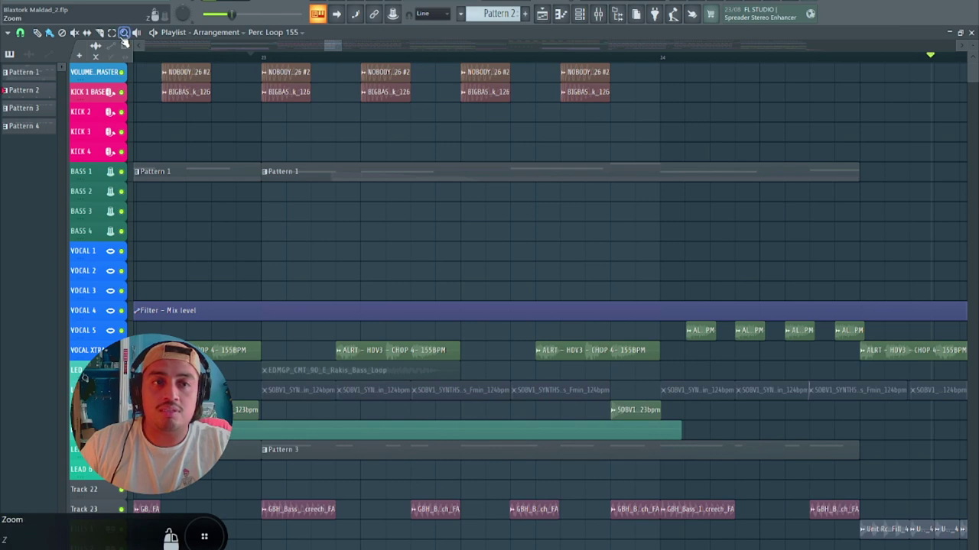
drag(506, 91, 608, 91)
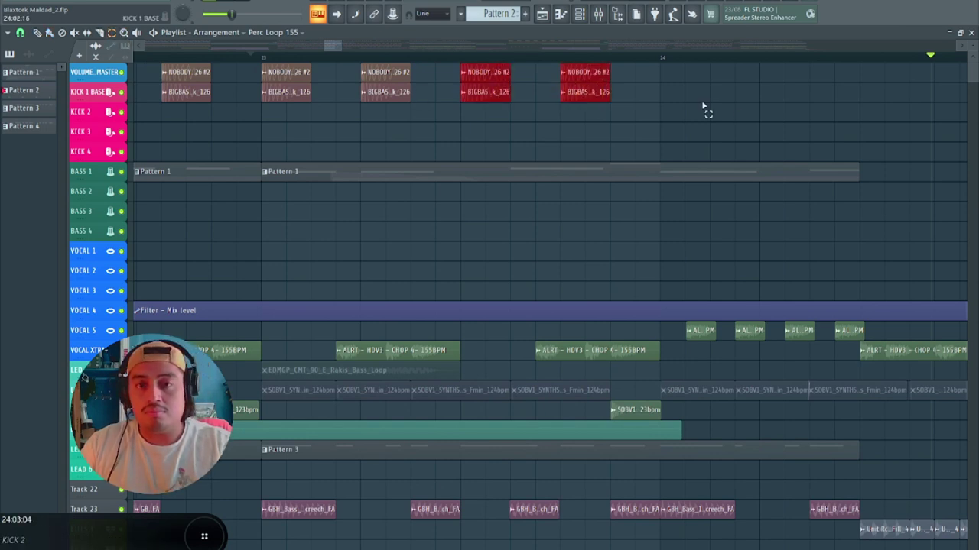
scroll(755, 106, up, 3)
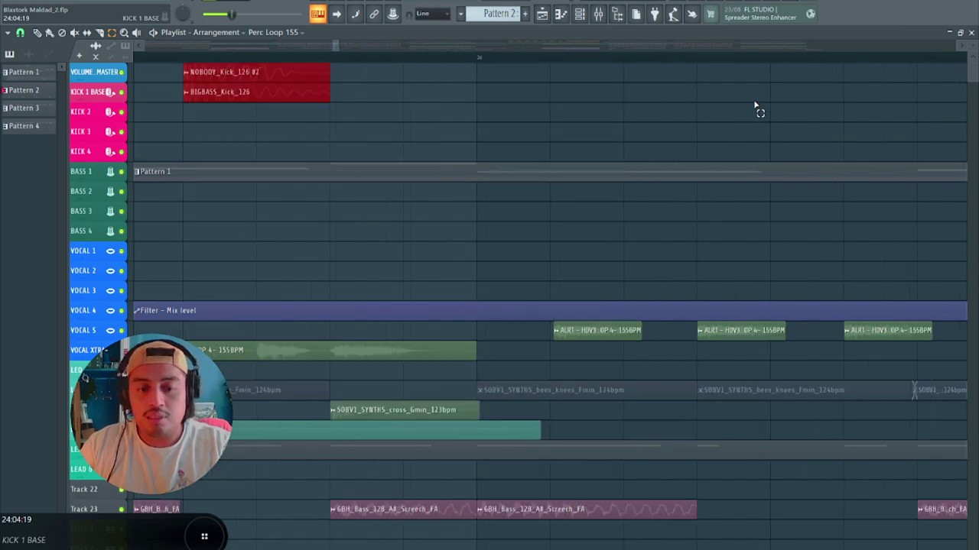
click(755, 106)
click(37, 36)
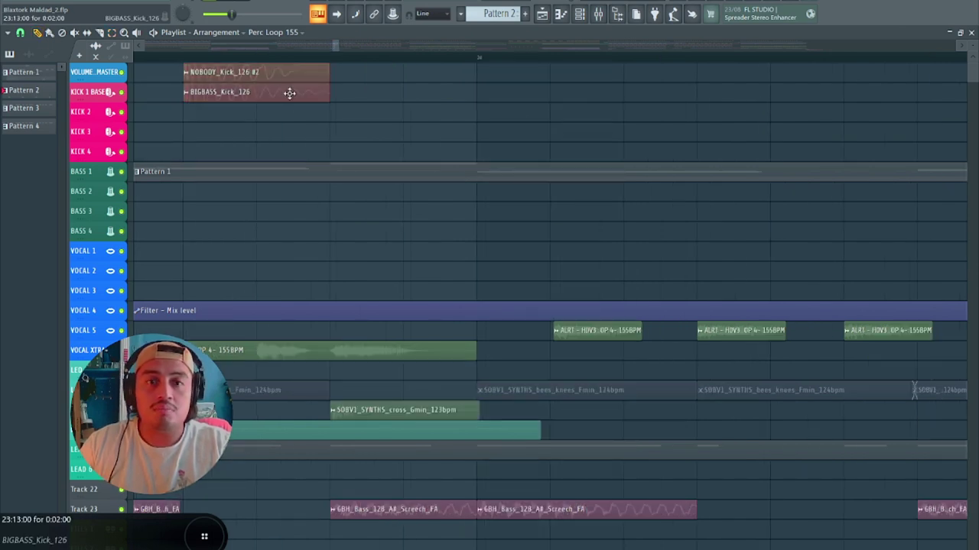
- Move the two copied kick pairs from the middle to the start of bar 24 on the VOLUMEN MASTER and KICK 1 BASE tracks
scroll(415, 119, down, 4)
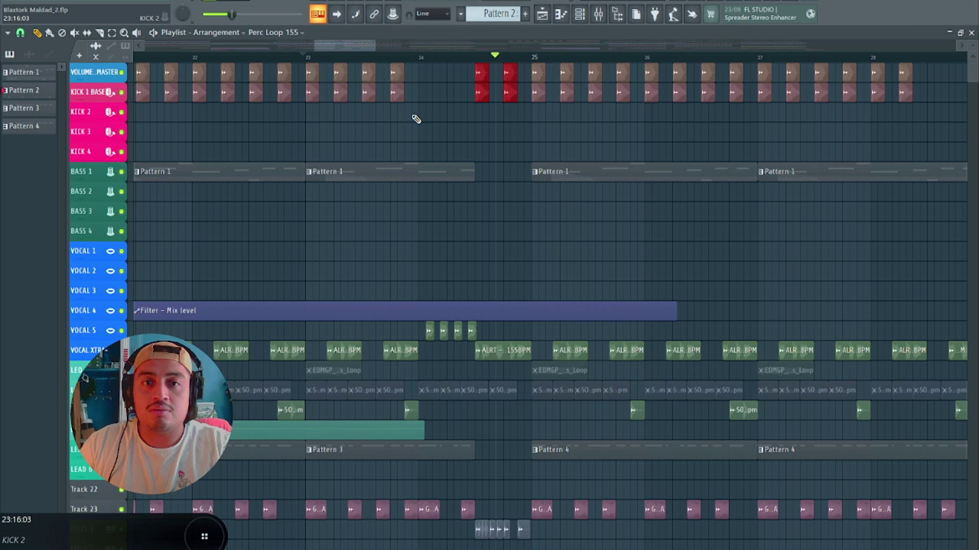
click(482, 73)
click(485, 77)
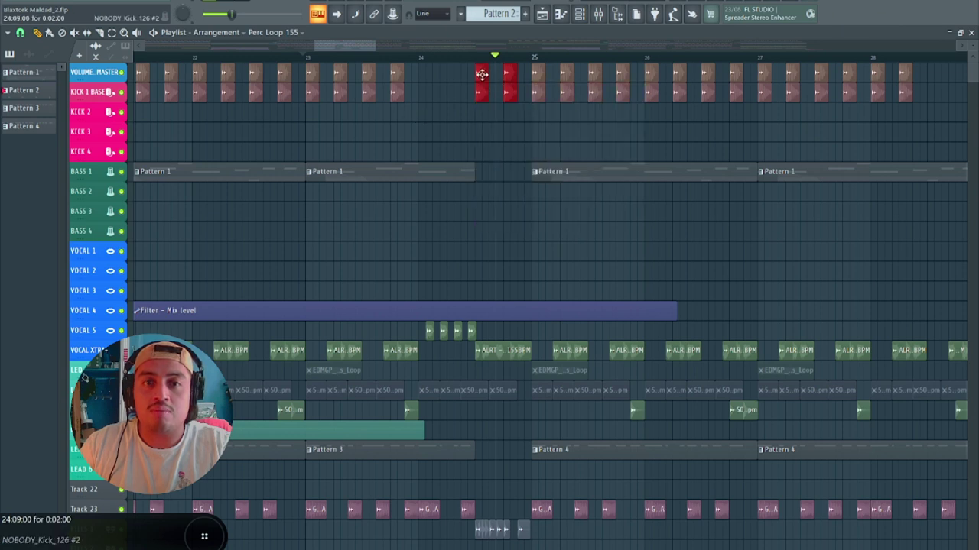
drag(481, 73, 430, 79)
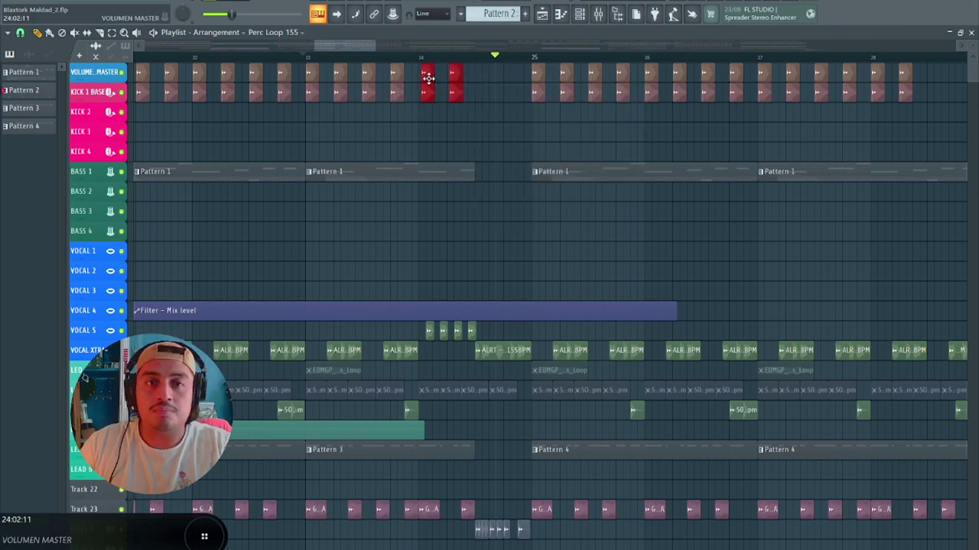
- Check the placement of the added kicks at bar 24 and play that part of the song to audition them
scroll(427, 79, up, 4)
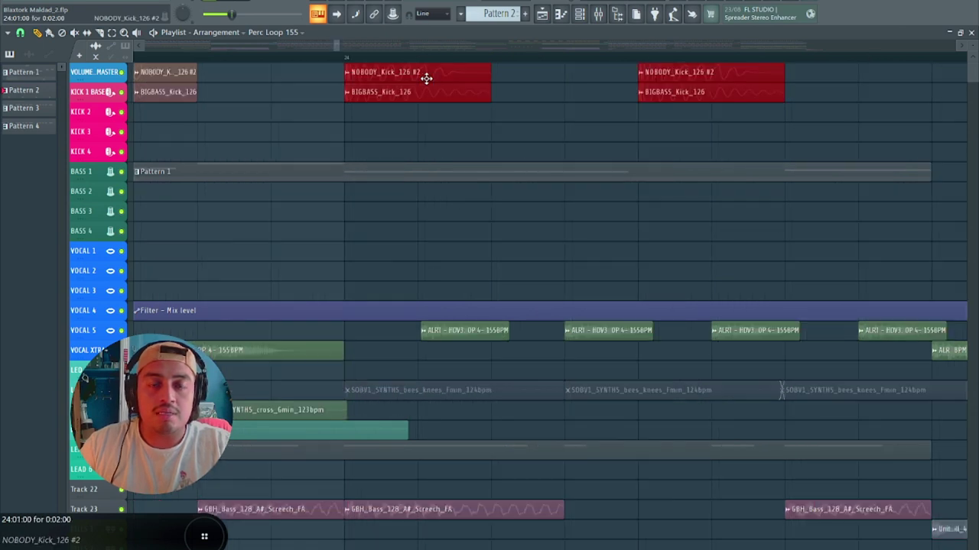
scroll(424, 79, down, 8)
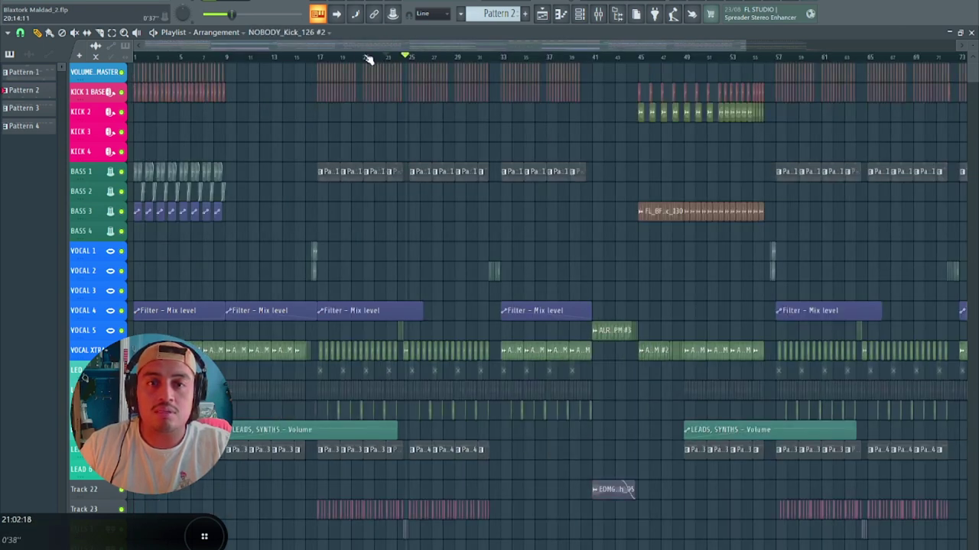
click(228, 1)
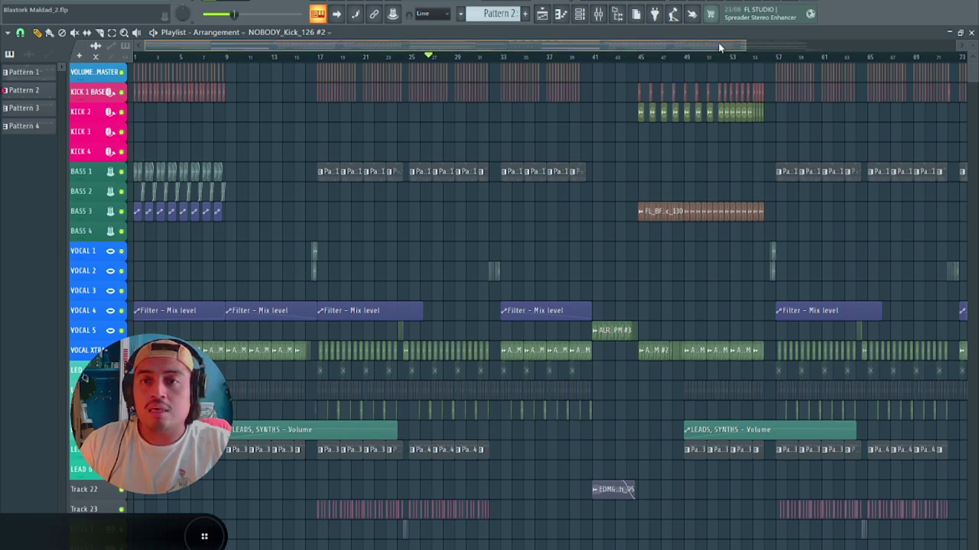
- Show the arrangement around bars 60 to 66 and set the playback position within bar 63, just before the kick gap
drag(722, 44, 822, 47)
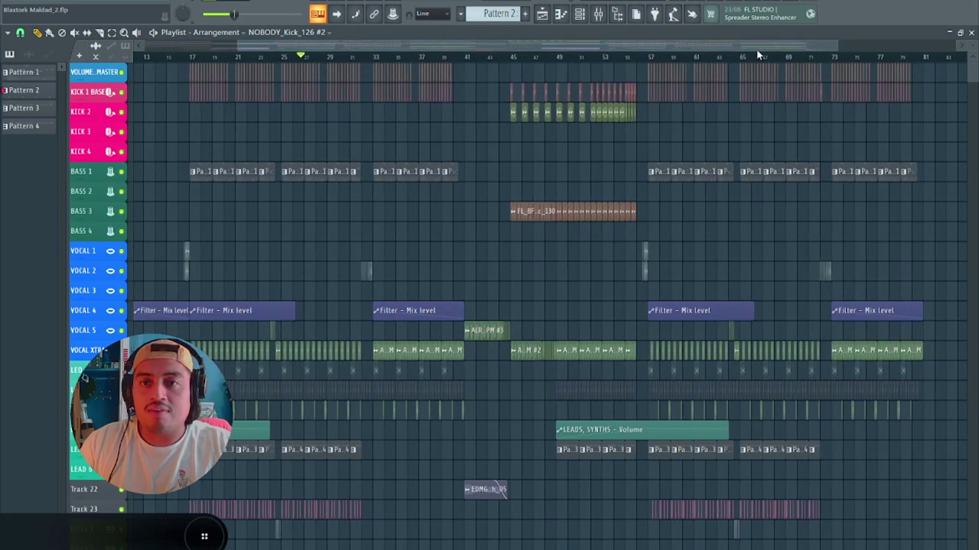
drag(742, 45, 759, 44)
scroll(714, 81, up, 5)
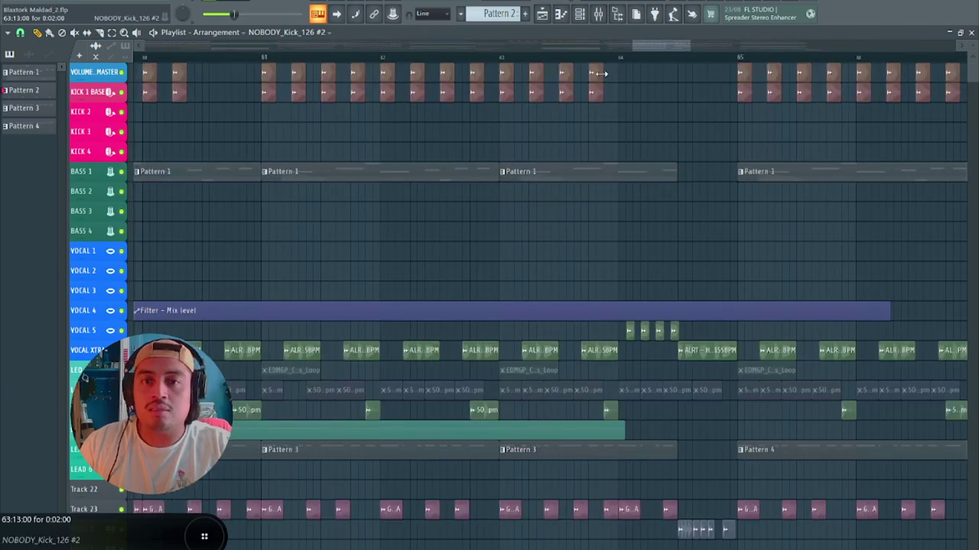
click(571, 56)
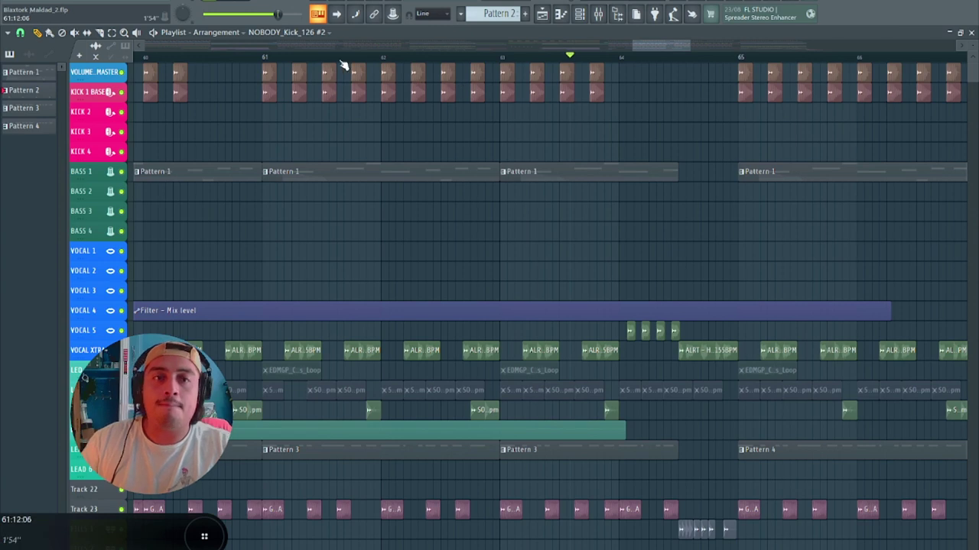
- Delete the leftover Track 23 clips and the PERCUSSION 1 clip in the gap at bar 64
click(236, 1)
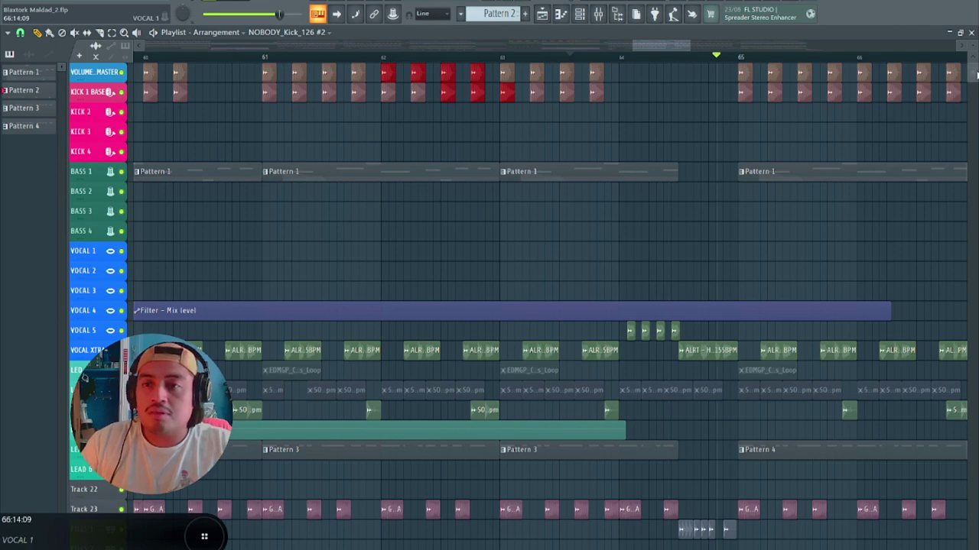
scroll(685, 236, down, 6)
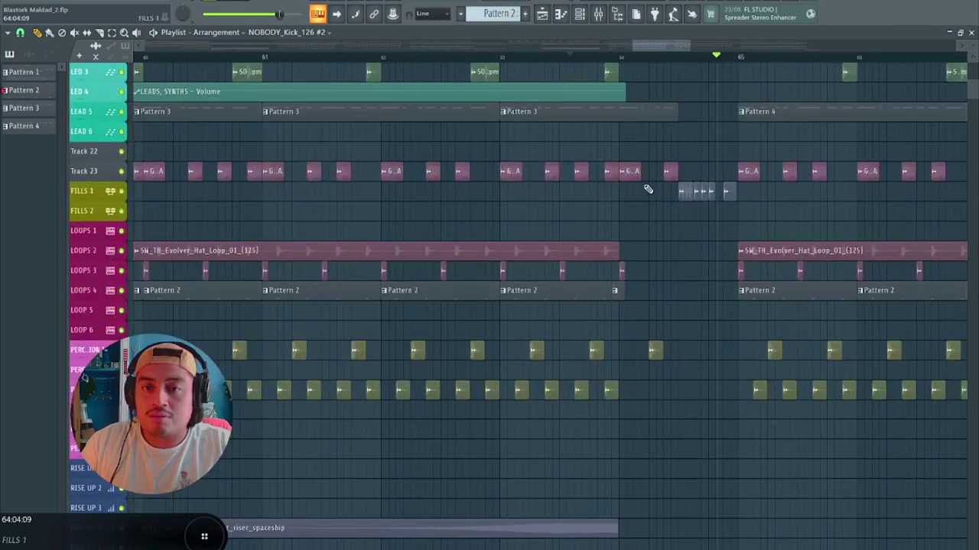
right_click(633, 173)
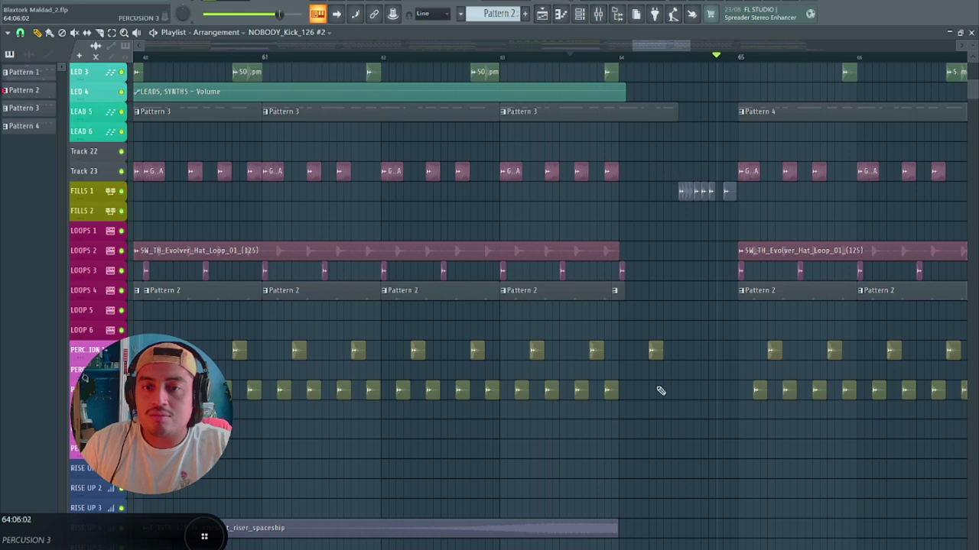
right_click(659, 353)
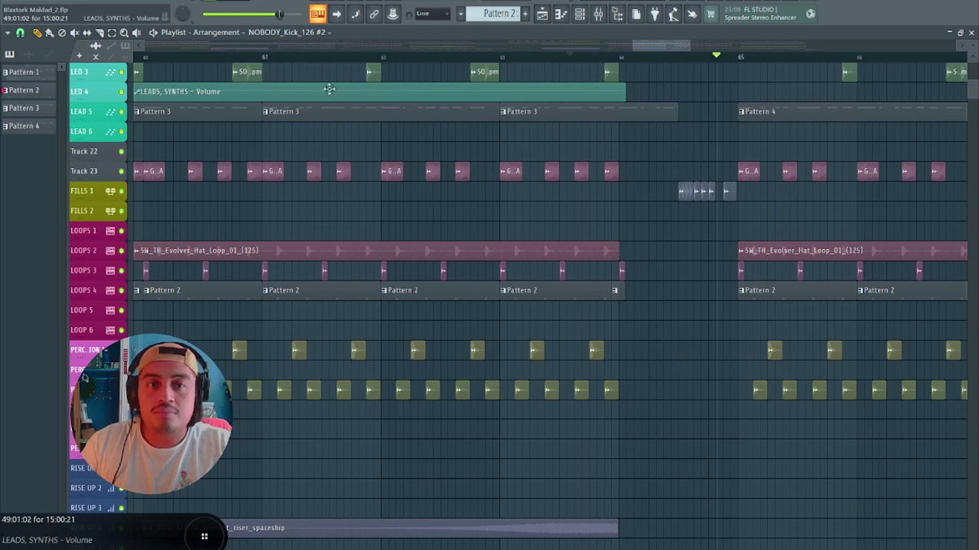
- Play the song from within bar 61, and again from the start of bar 63, to audition the gap at bar 64
click(301, 56)
key(space)
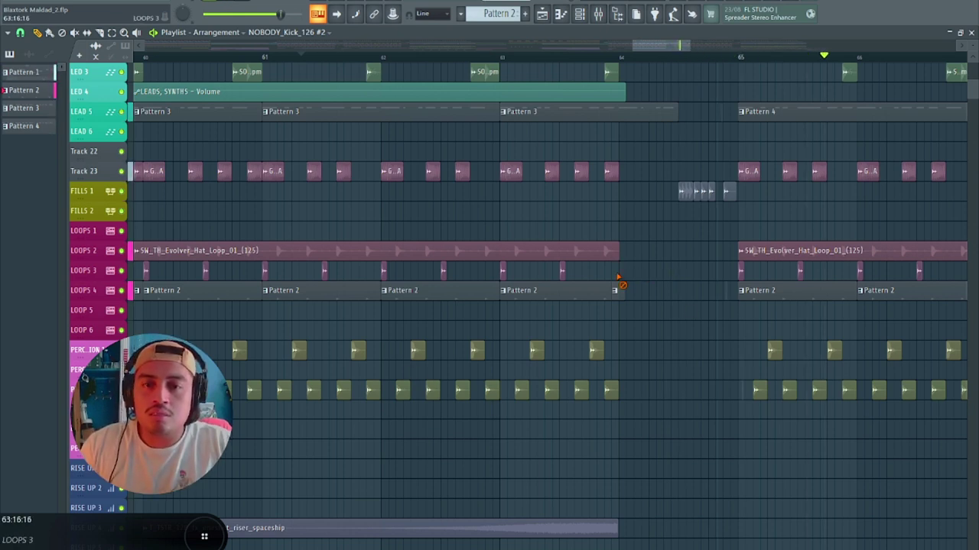
click(509, 57)
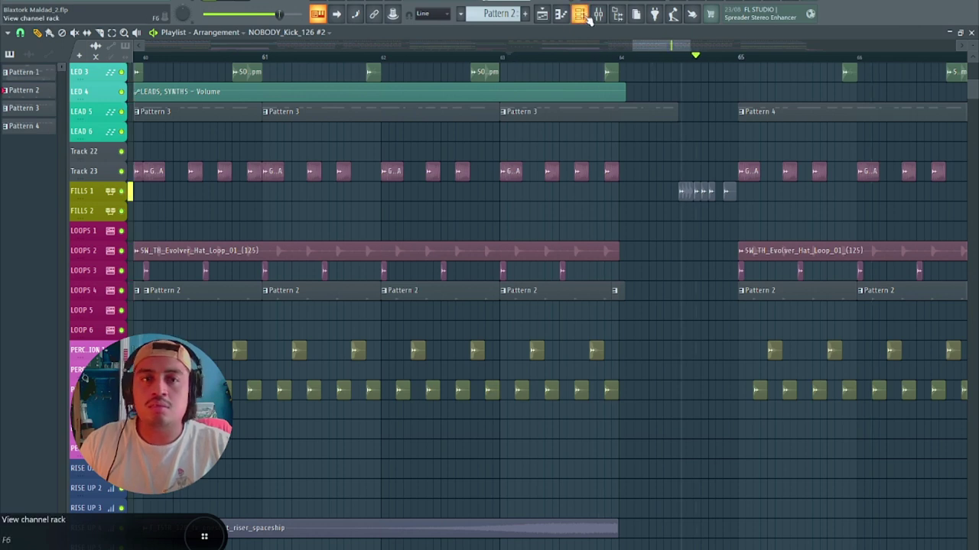
- Align the two added kick pairs on the VOLUMEN MASTER and KICK 1 BASE tracks exactly with the start of bar 64
scroll(627, 83, up, 5)
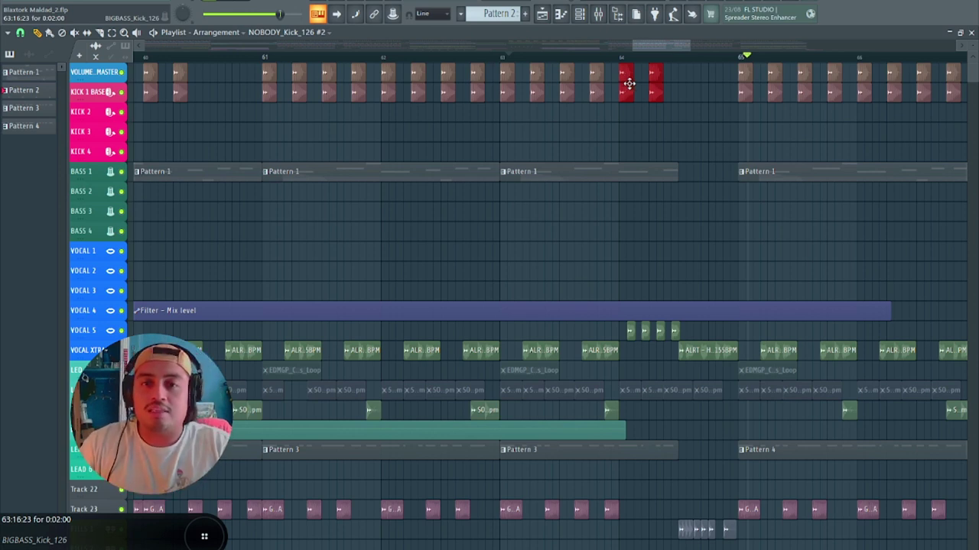
scroll(629, 82, up, 5)
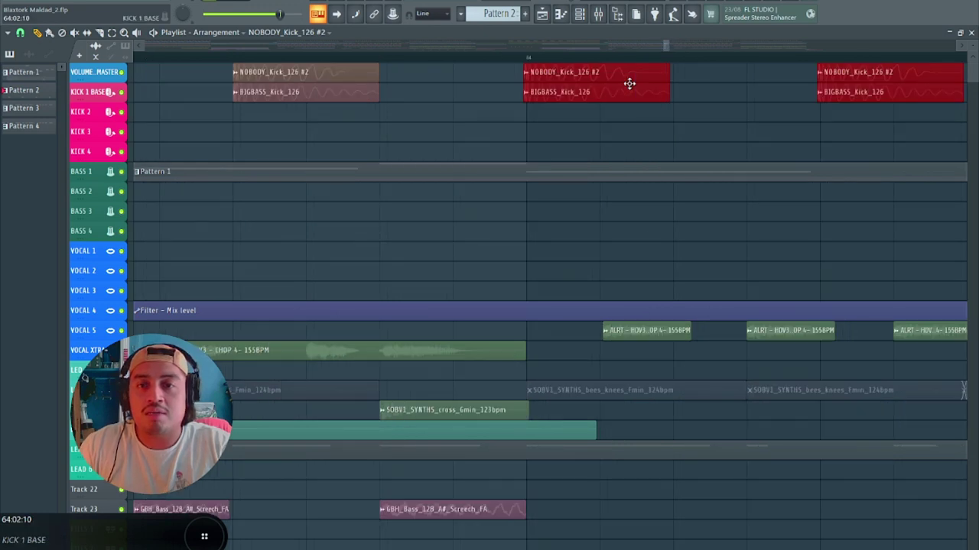
drag(630, 83, 634, 82)
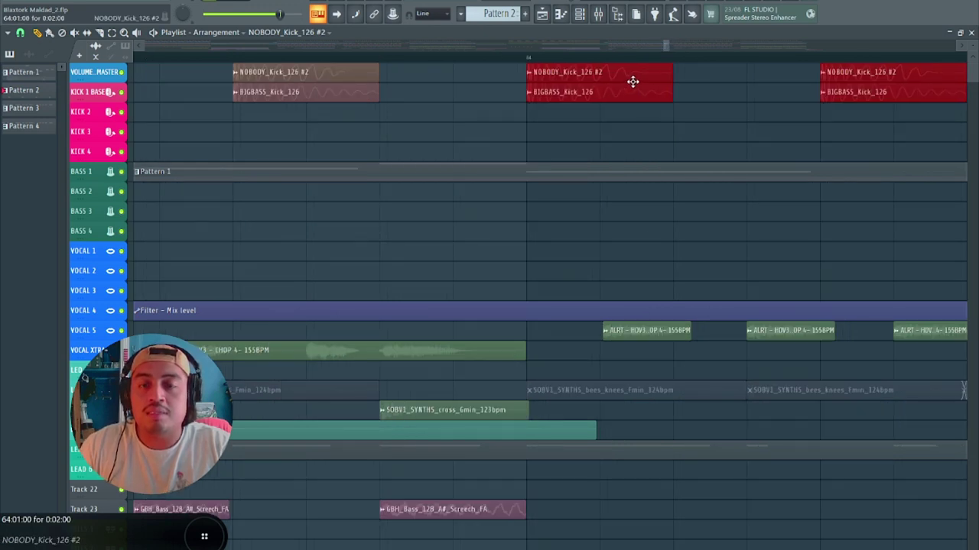
- Check the bar 64 edit against the wider arrangement and play the song from about bar 65
scroll(628, 110, down, 5)
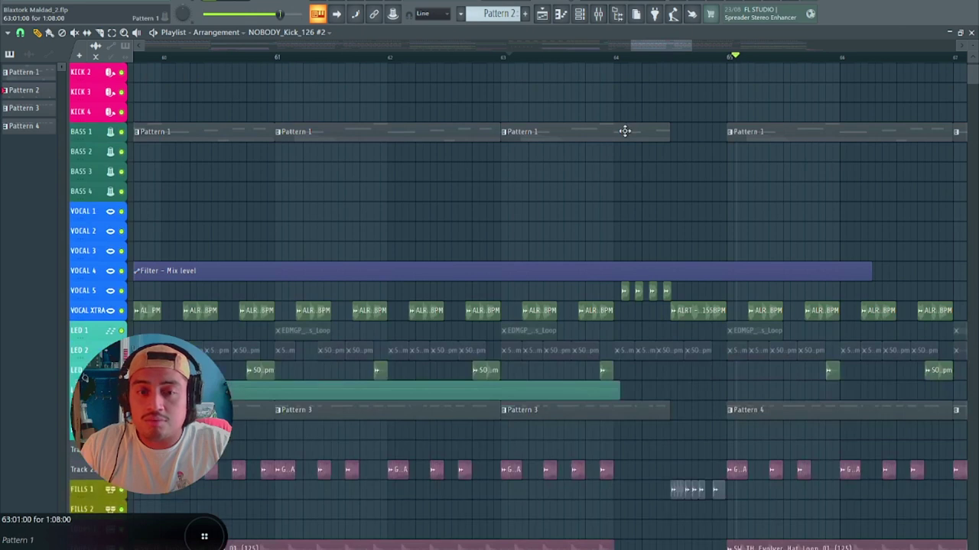
scroll(625, 131, down, 2)
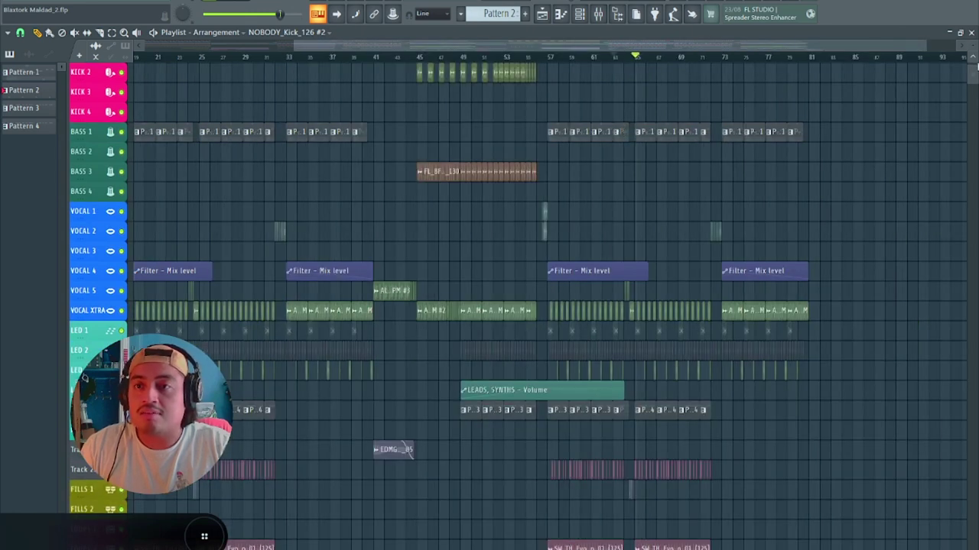
scroll(698, 77, up, 2)
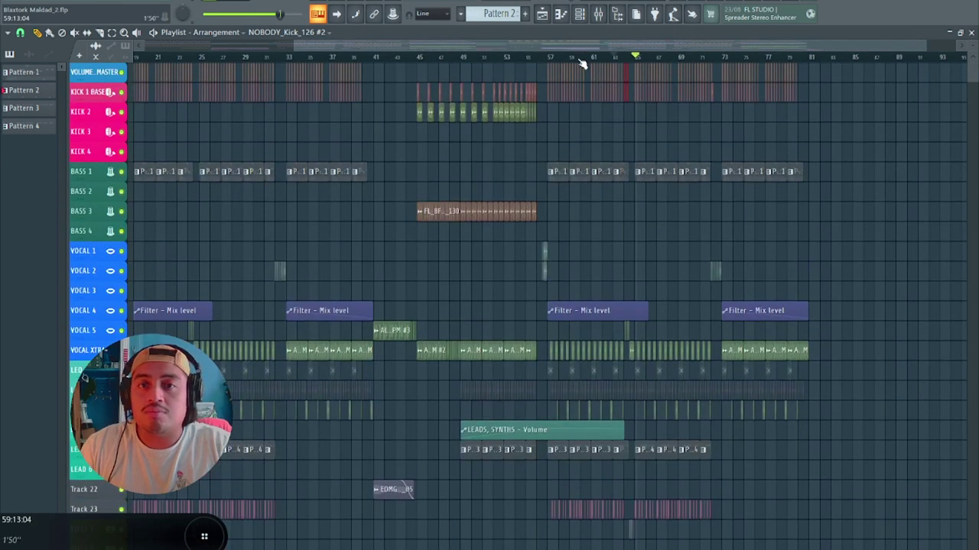
click(237, 2)
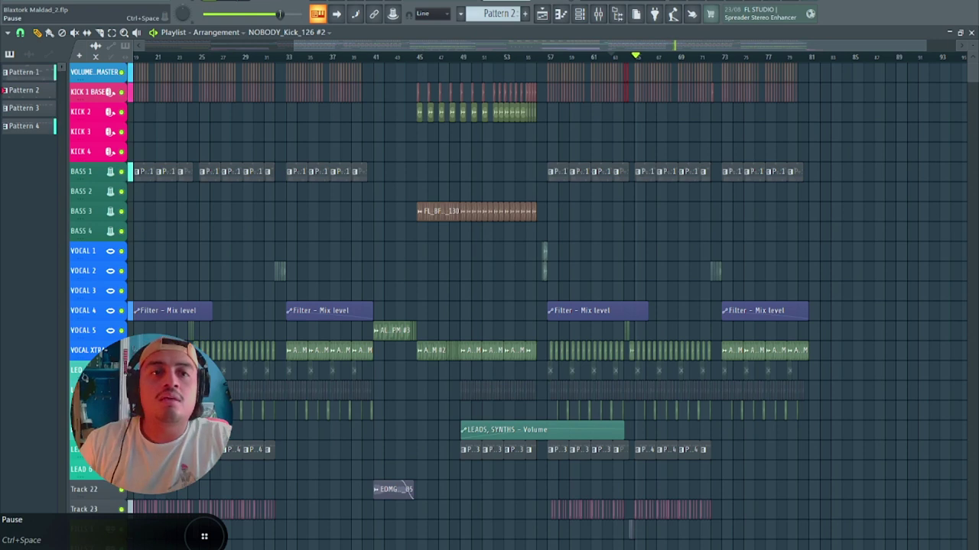
- Delete the leftover Track 23 clips in the gap at bar 24
drag(371, 47, 278, 49)
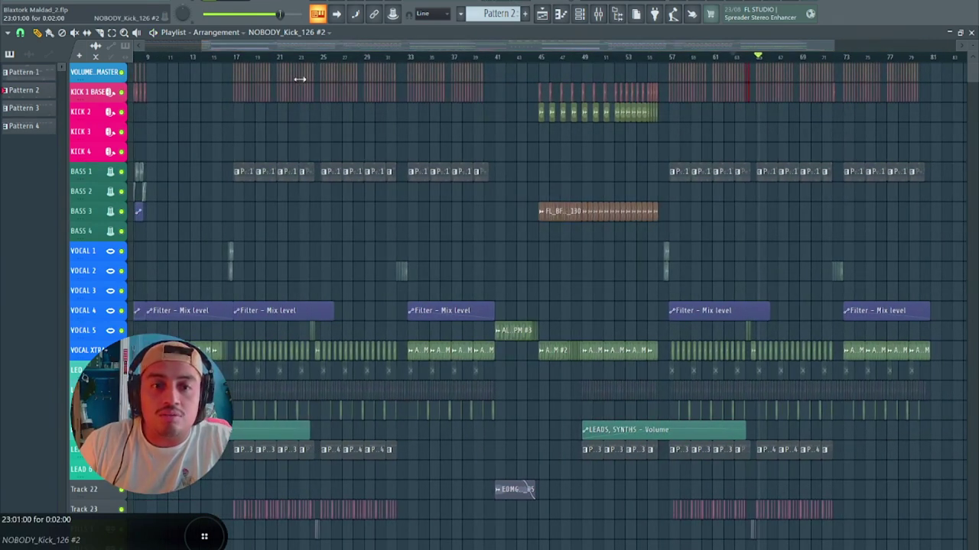
scroll(301, 78, up, 5)
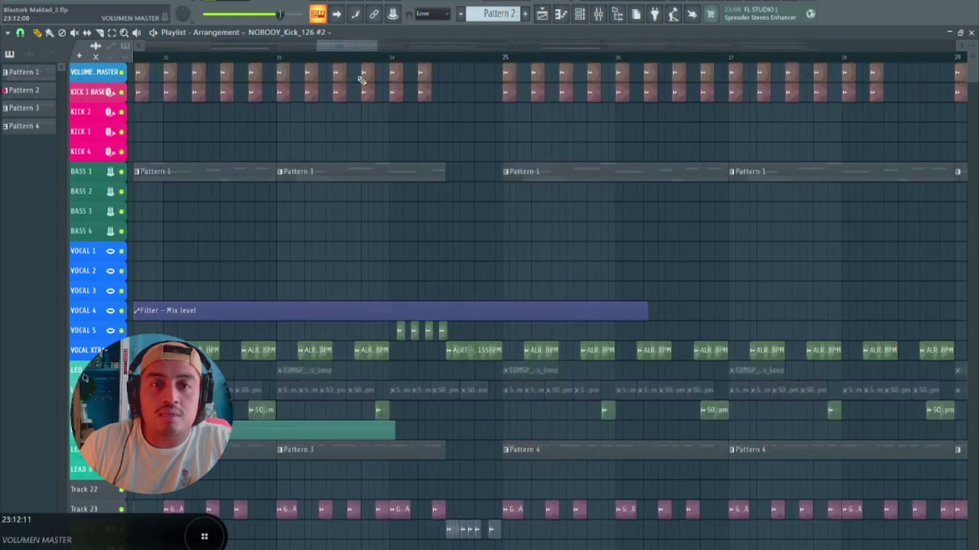
drag(972, 73, 973, 86)
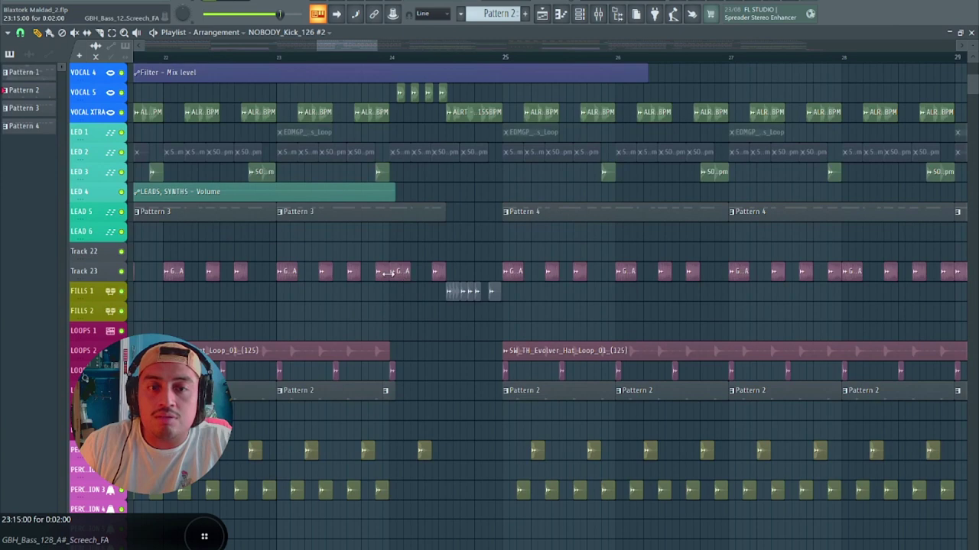
right_click(398, 280)
right_click(397, 280)
right_click(398, 279)
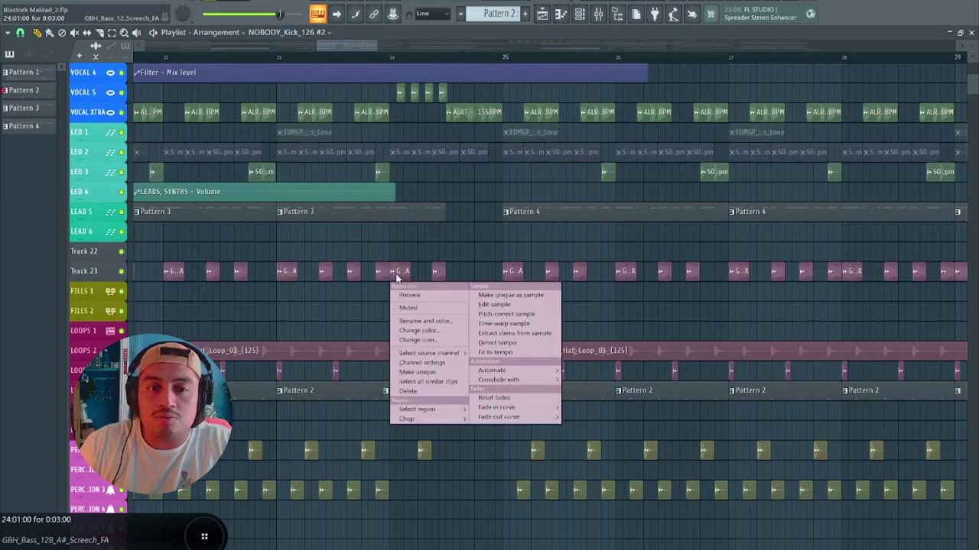
click(397, 252)
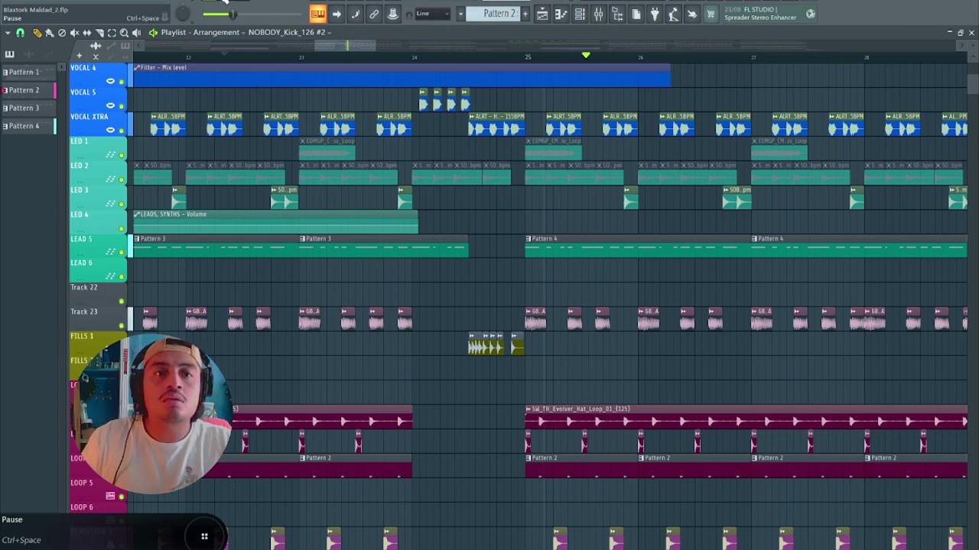
- Pause playback, show the full arrangement, and look through the mixer's percussion and loops channels
click(229, 2)
ctrl+right_click(491, 210)
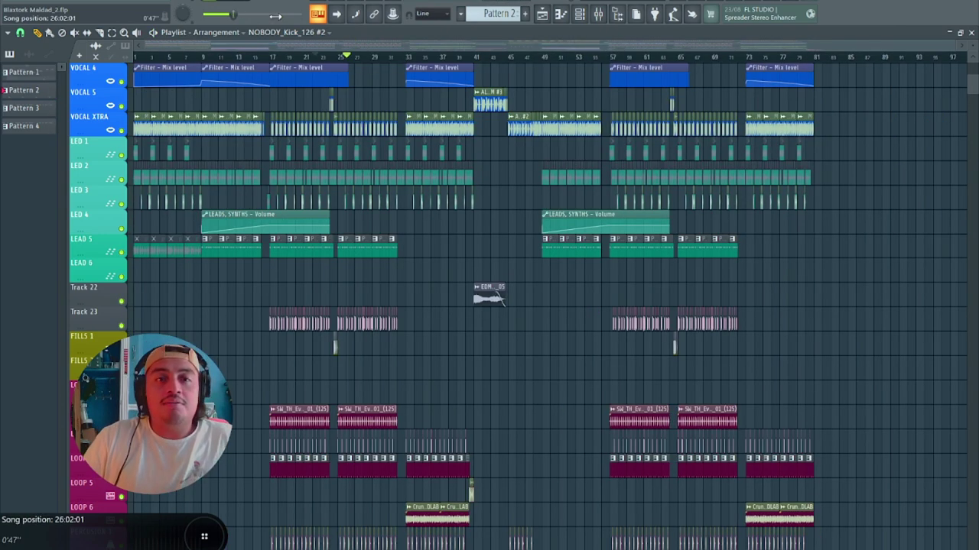
click(600, 14)
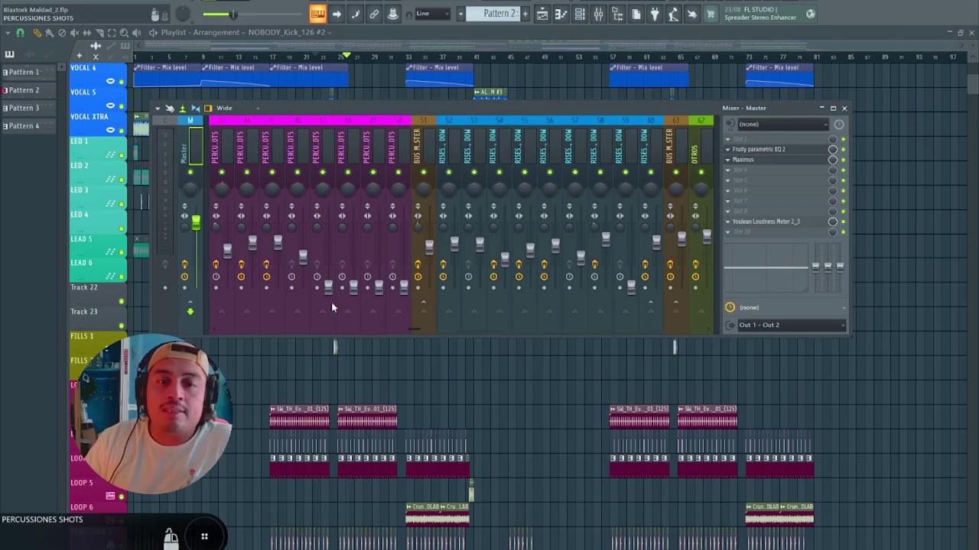
drag(415, 328, 337, 332)
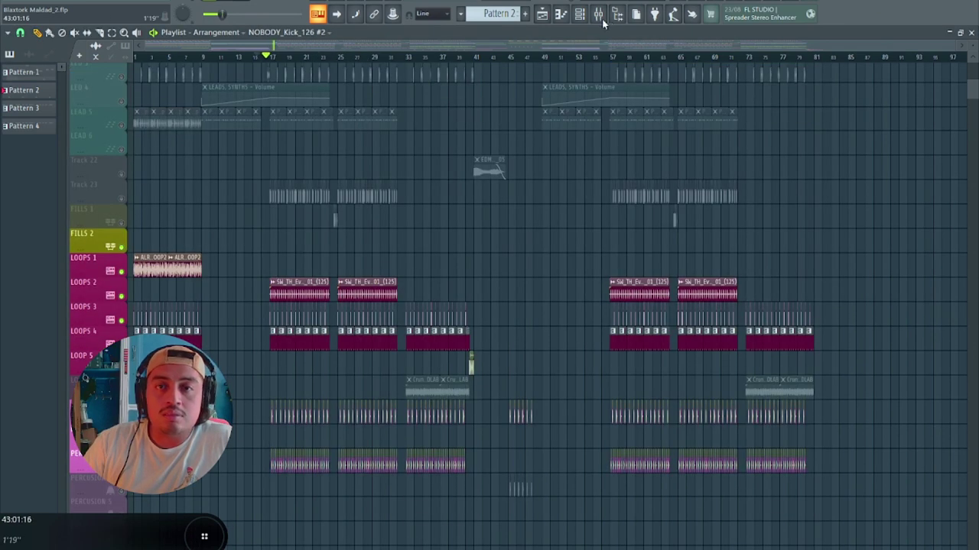
- Inspect the SSLGChannel Stereo effect on the loops BUS MASTER, mixer insert 41, pausing playback, and close the plugin
click(600, 17)
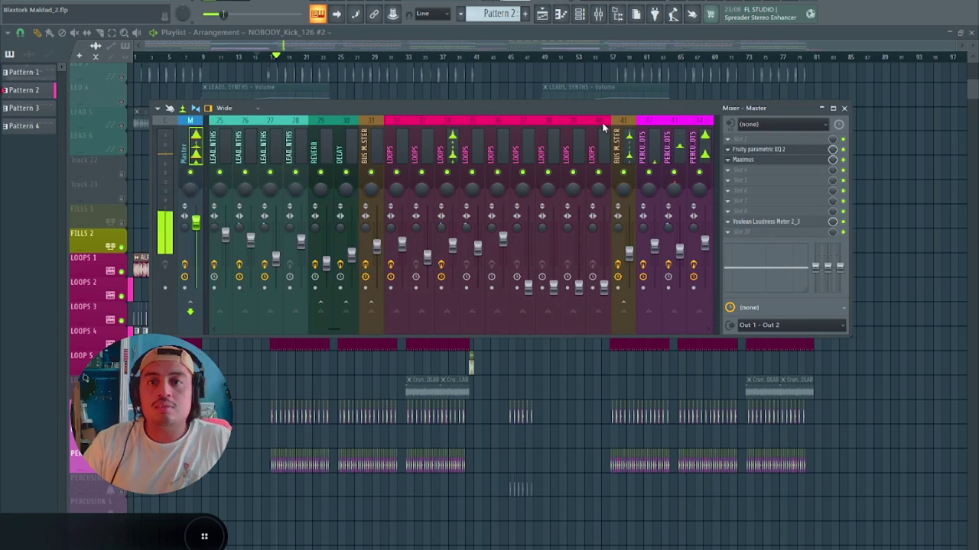
click(617, 150)
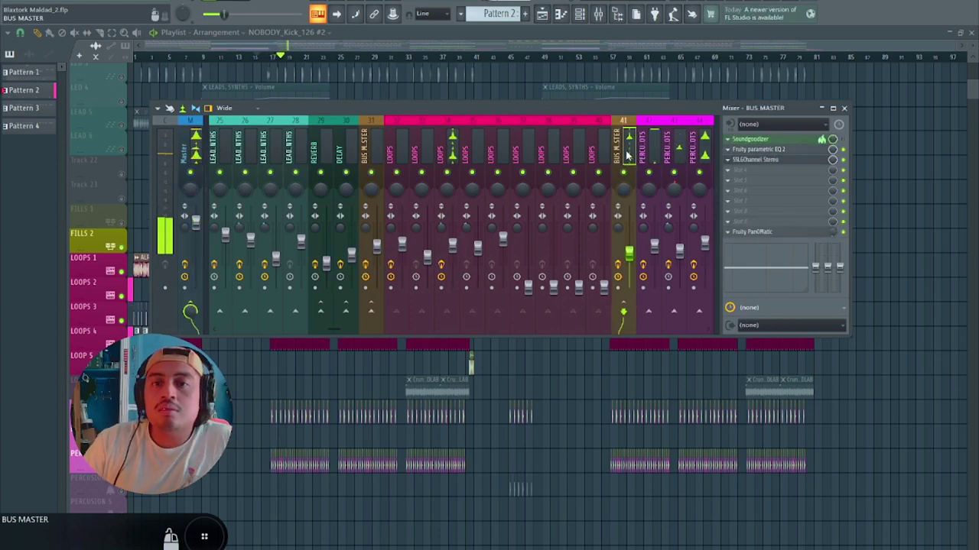
click(760, 160)
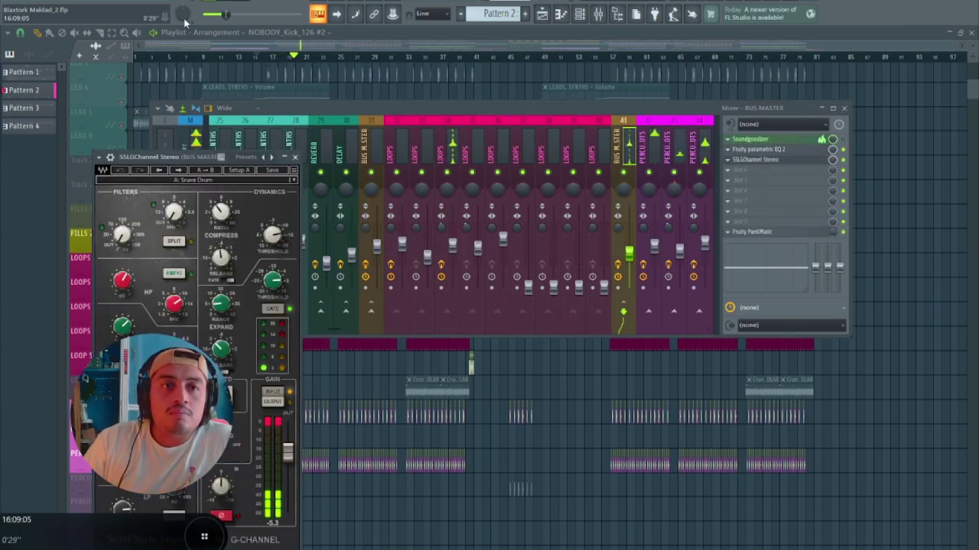
click(235, 3)
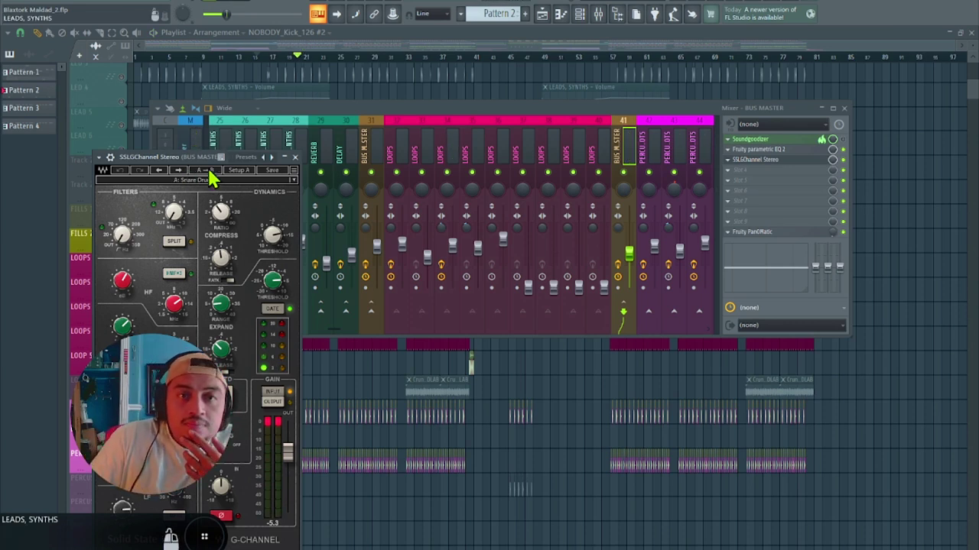
drag(180, 158, 310, 114)
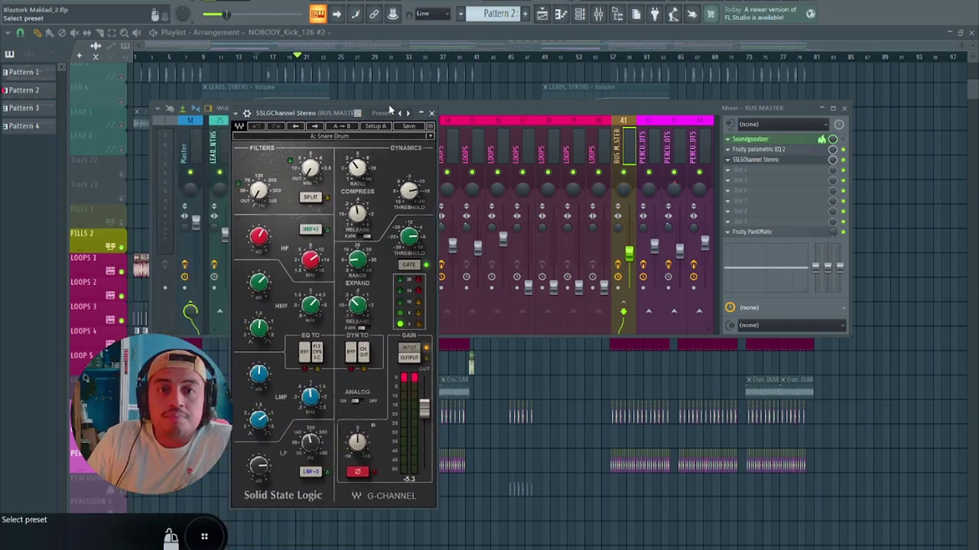
click(432, 115)
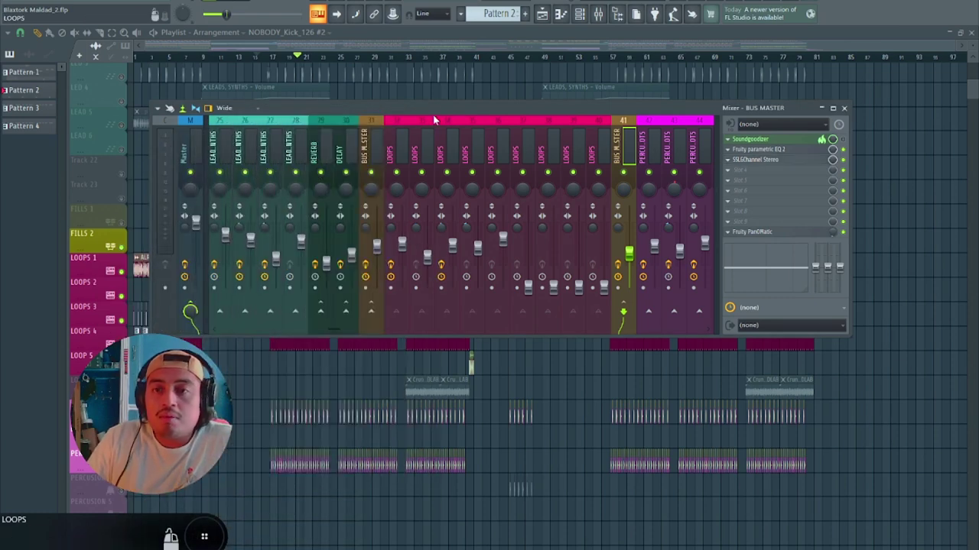
- Add a gentle boost between the low mids and mids with band 4 of the loops bus's Fruity parametric EQ 2 during playback
click(772, 149)
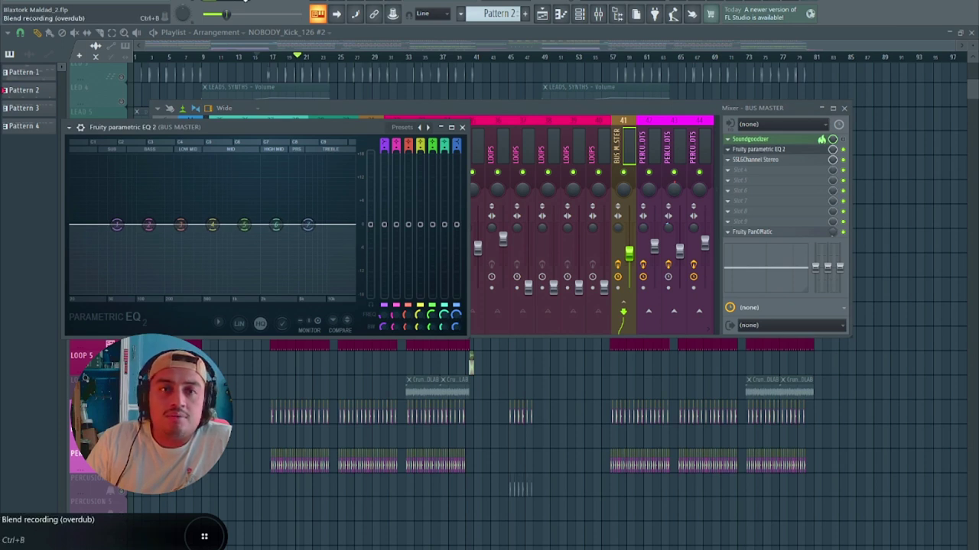
key(space)
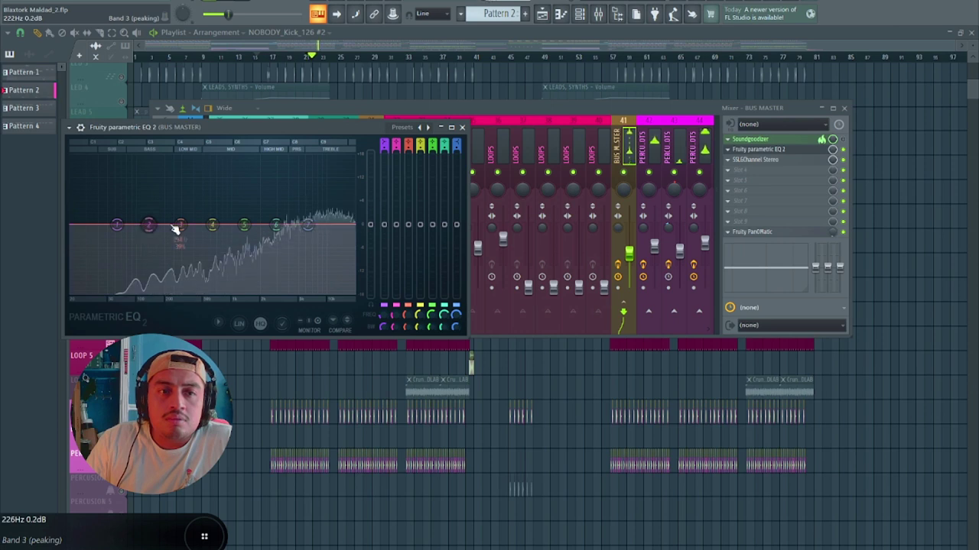
drag(213, 224, 187, 212)
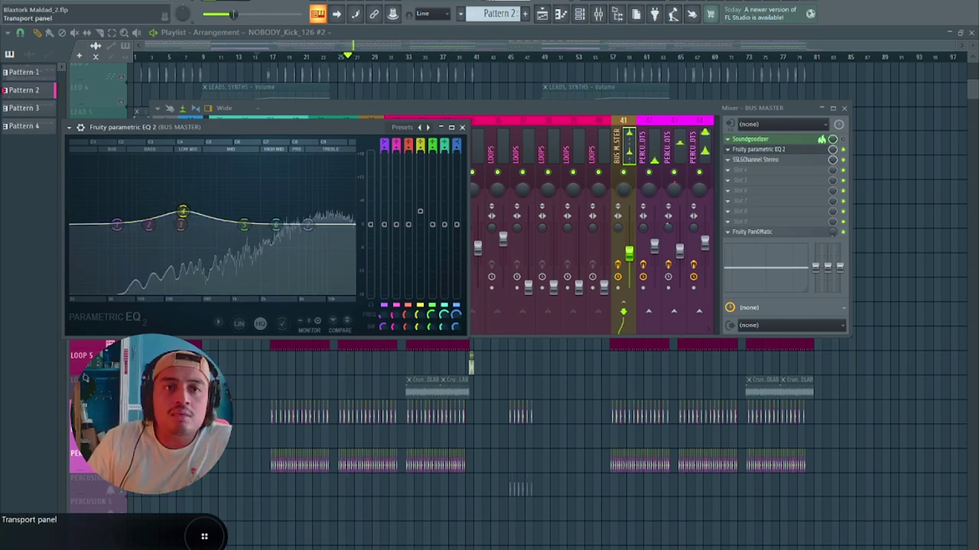
drag(183, 212, 182, 214)
drag(183, 211, 196, 213)
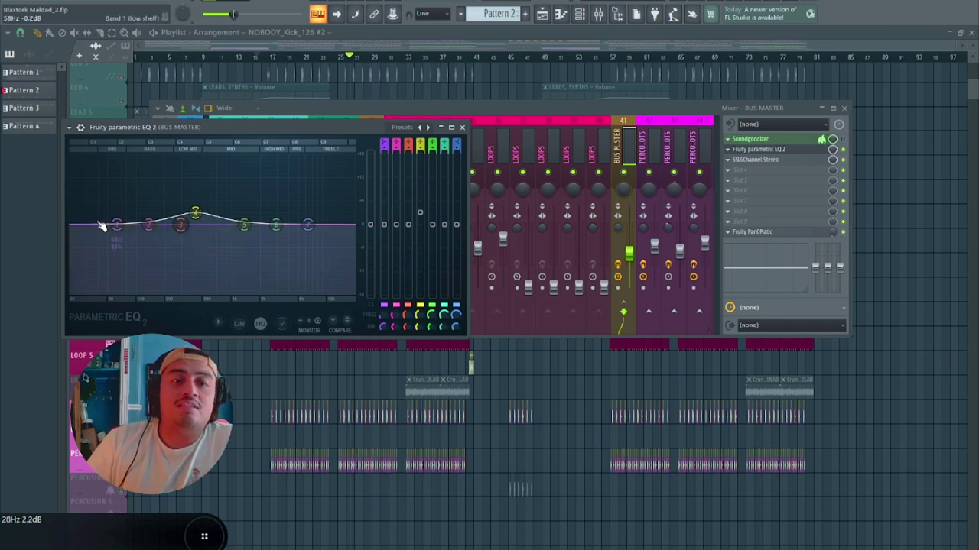
drag(195, 216, 212, 217)
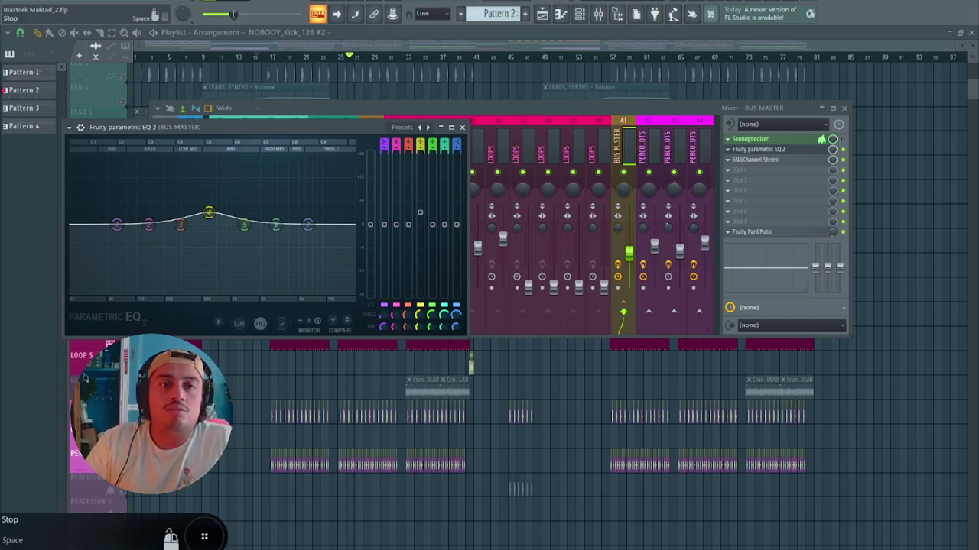
- Play and pause the loops and percussion to hear the band 4 boost on the loops bus
click(227, 2)
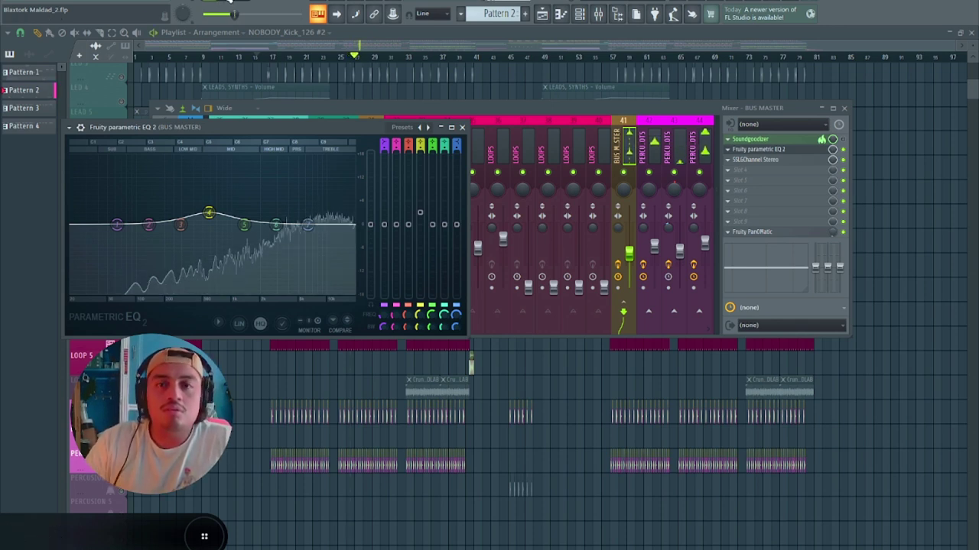
click(229, 2)
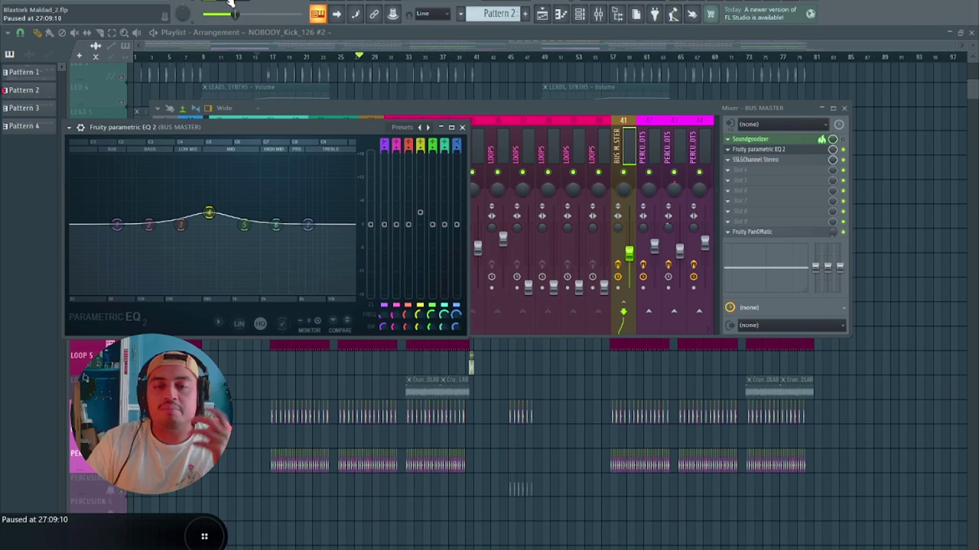
click(233, 11)
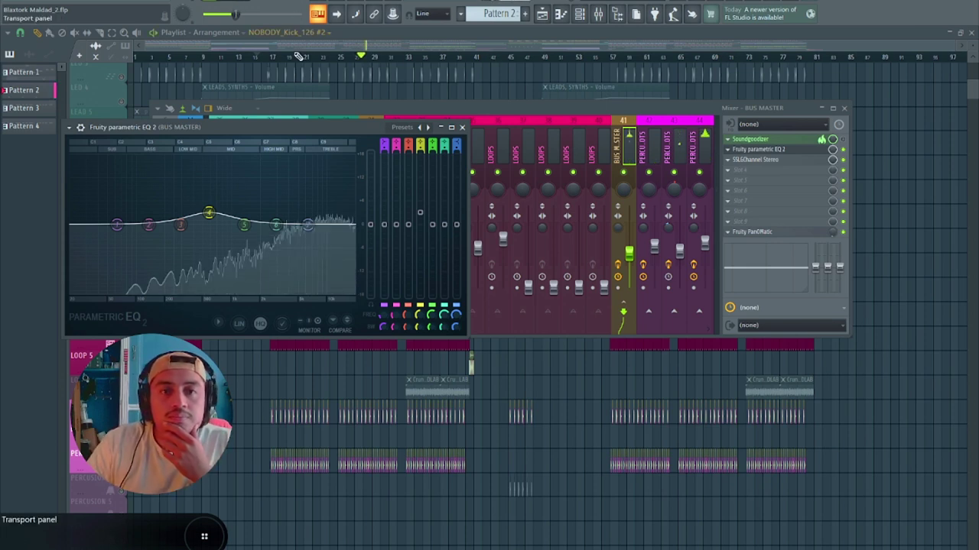
- Lower the frequency of band 3 to about 296 Hz in Fruity parametric EQ 2 on the percussion BUS MASTER, mixer insert 51
click(462, 128)
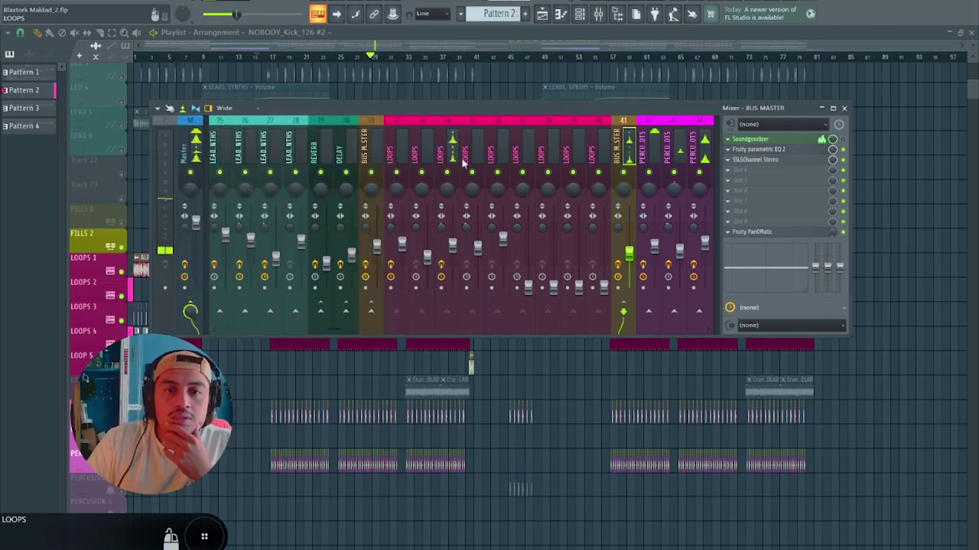
drag(332, 332, 383, 336)
click(591, 138)
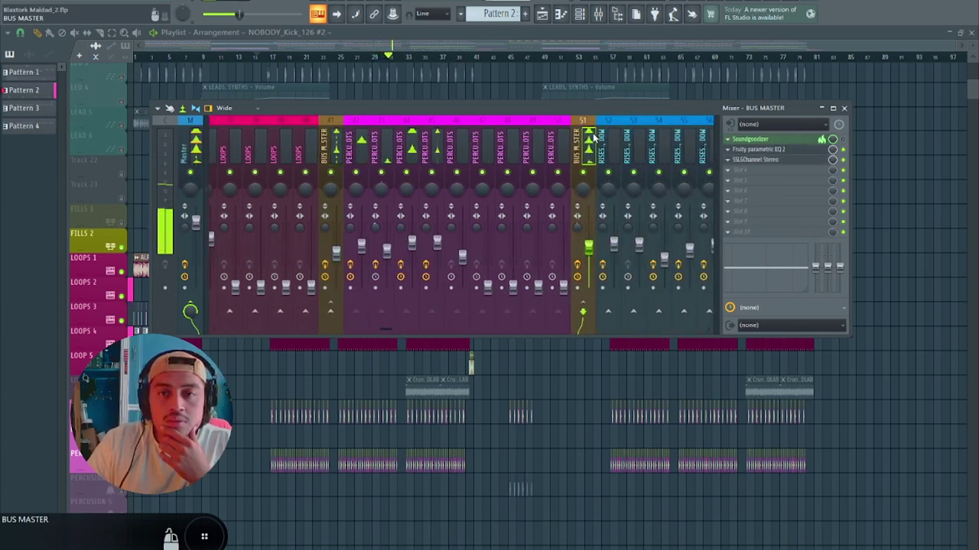
click(764, 150)
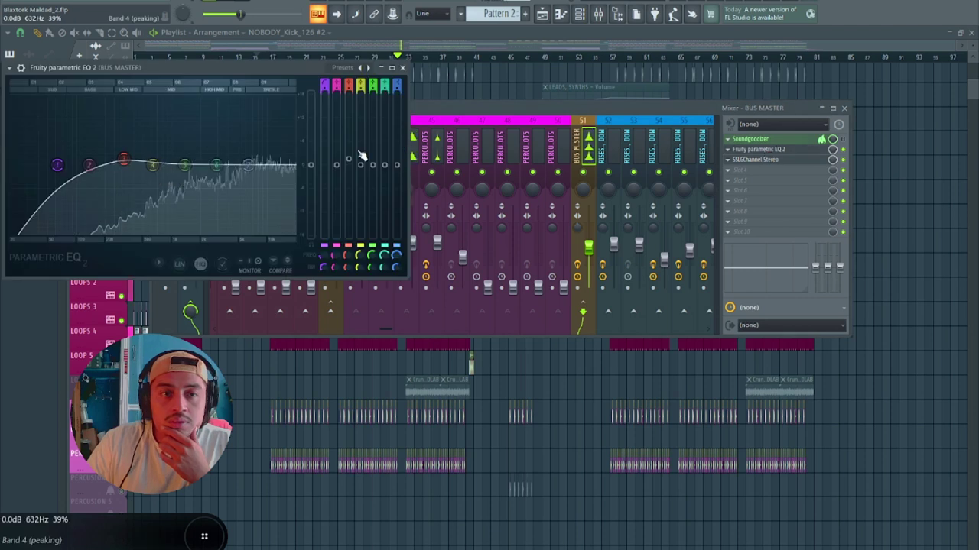
drag(124, 158, 119, 159)
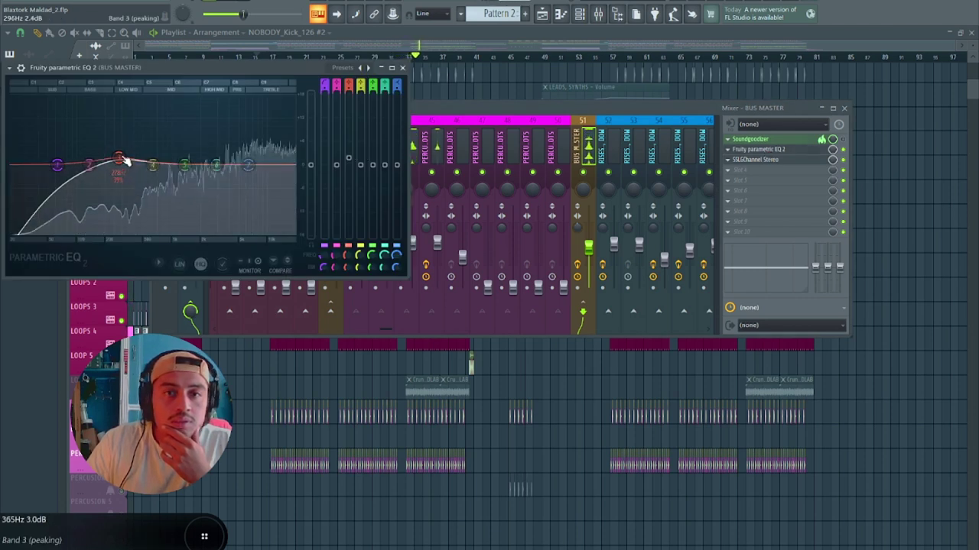
- Play from bar 56, solo percussion insert 45 and the loops bus in turn, restore all channels, and replay from bar 17
click(470, 48)
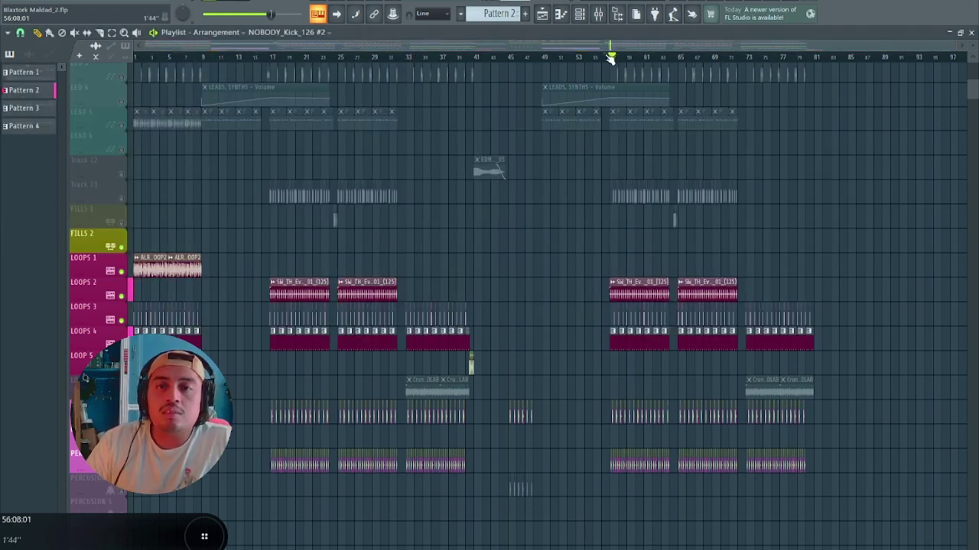
click(598, 13)
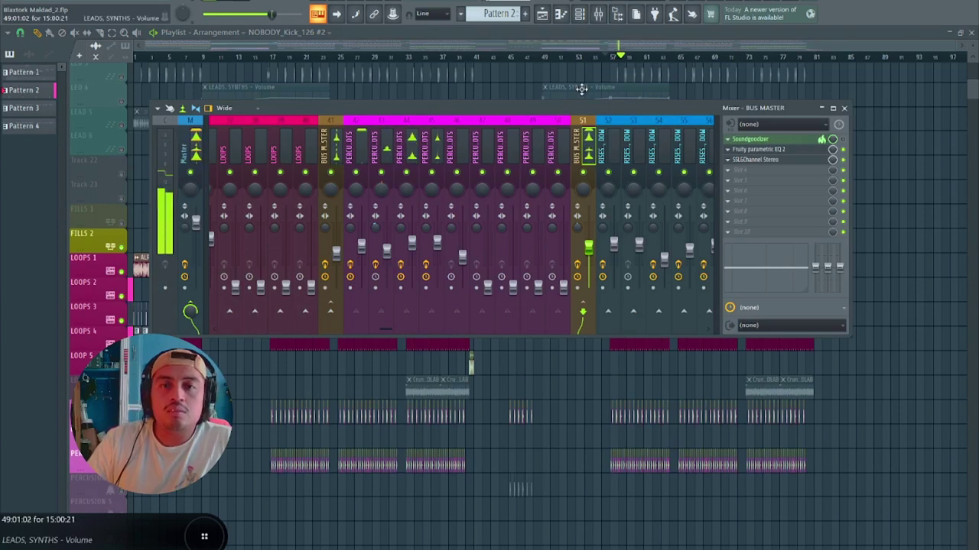
right_click(431, 172)
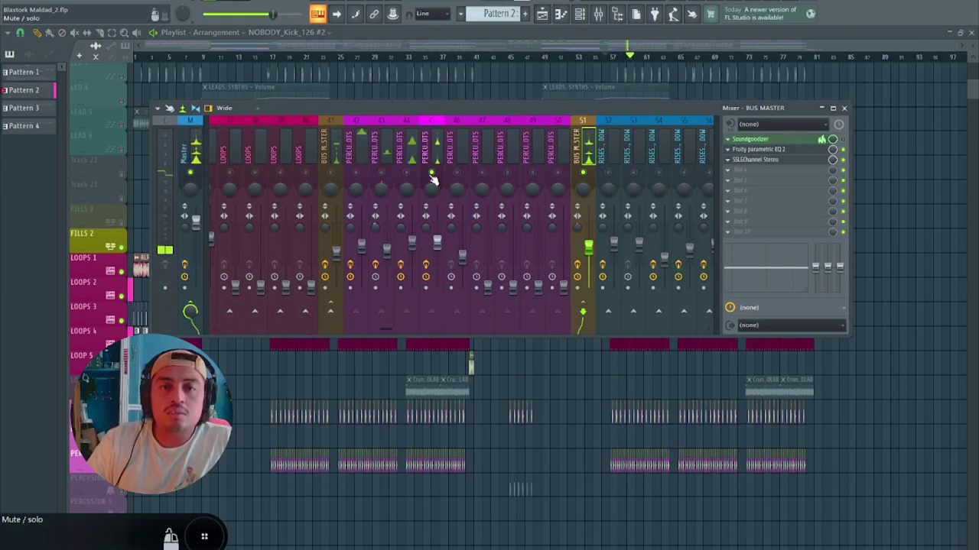
right_click(331, 172)
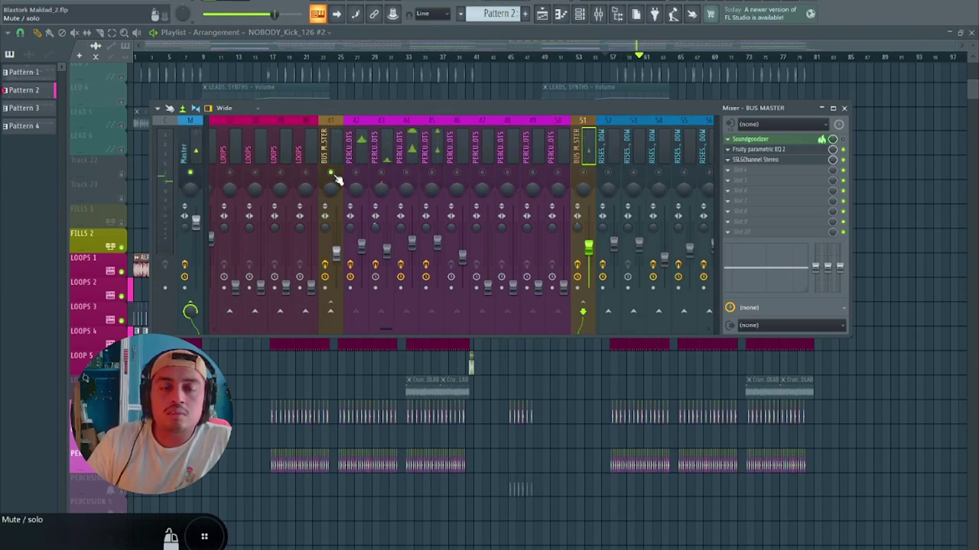
right_click(331, 173)
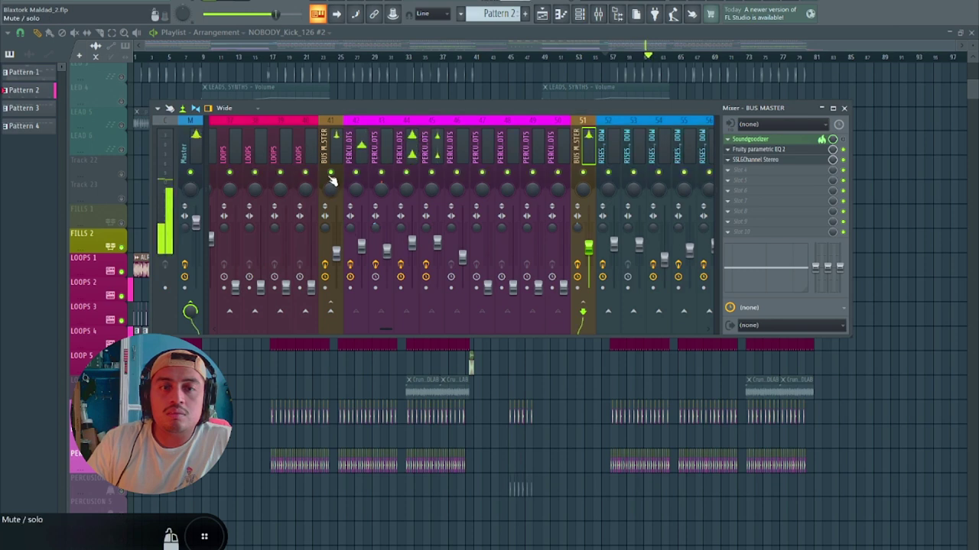
click(380, 57)
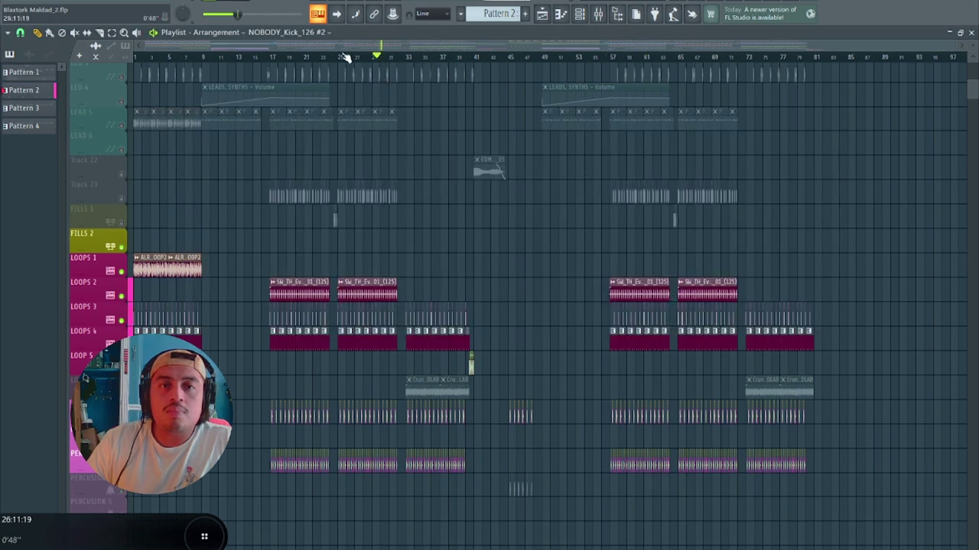
click(271, 64)
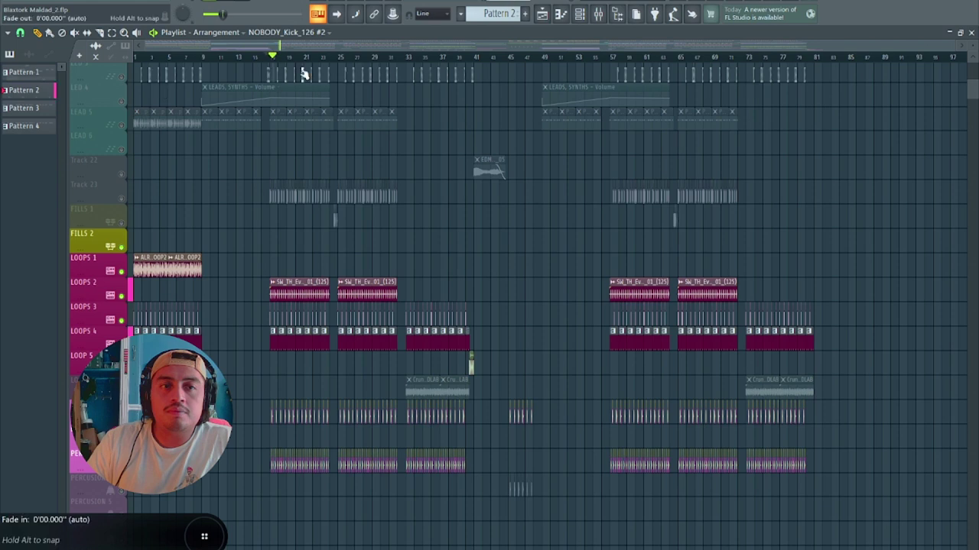
- Show all channels in the channel rack, inspect Pattern 1's Serum bass during playback, and close the plugin
click(579, 15)
click(420, 114)
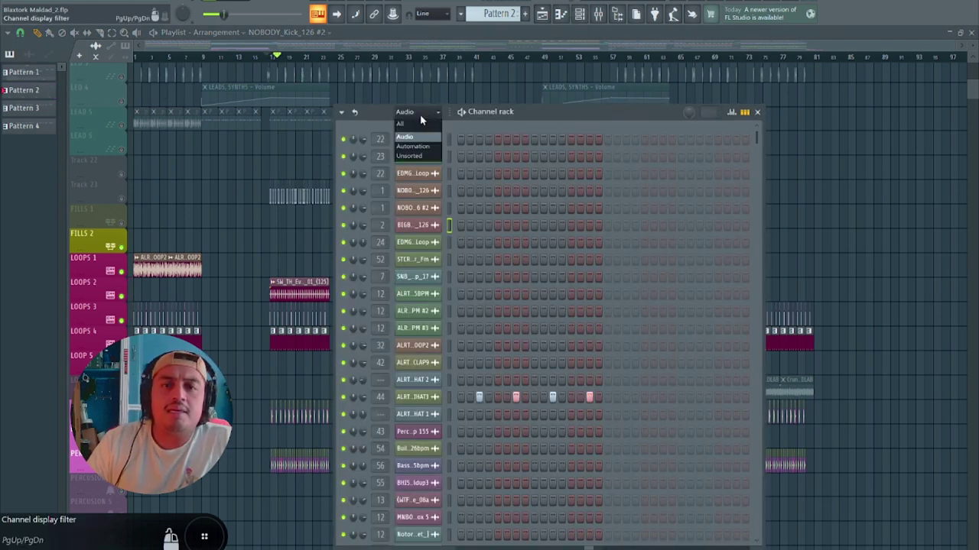
click(425, 124)
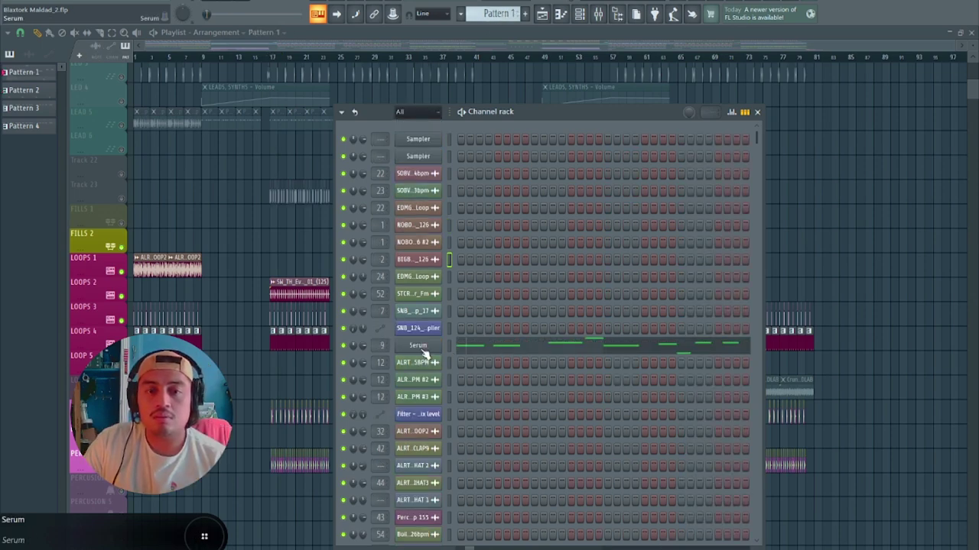
click(418, 345)
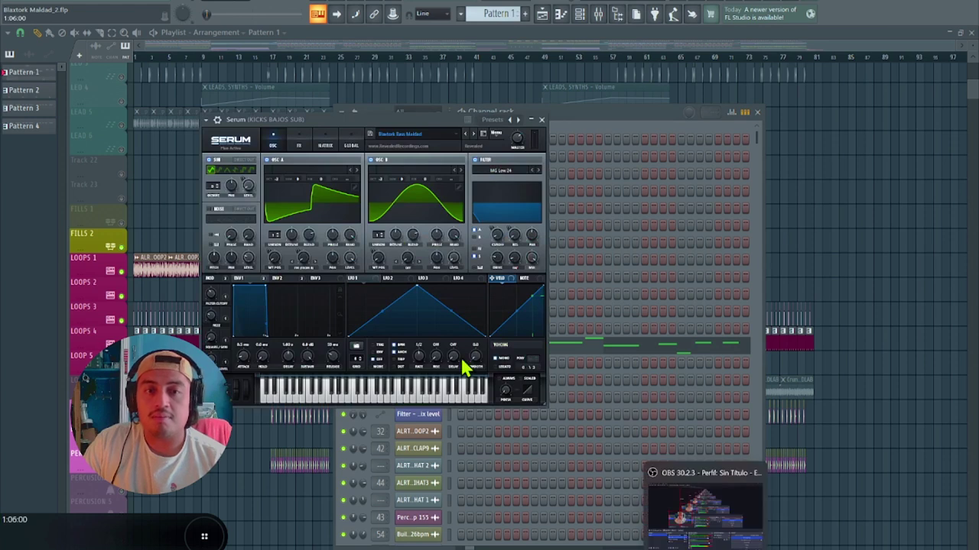
click(226, 2)
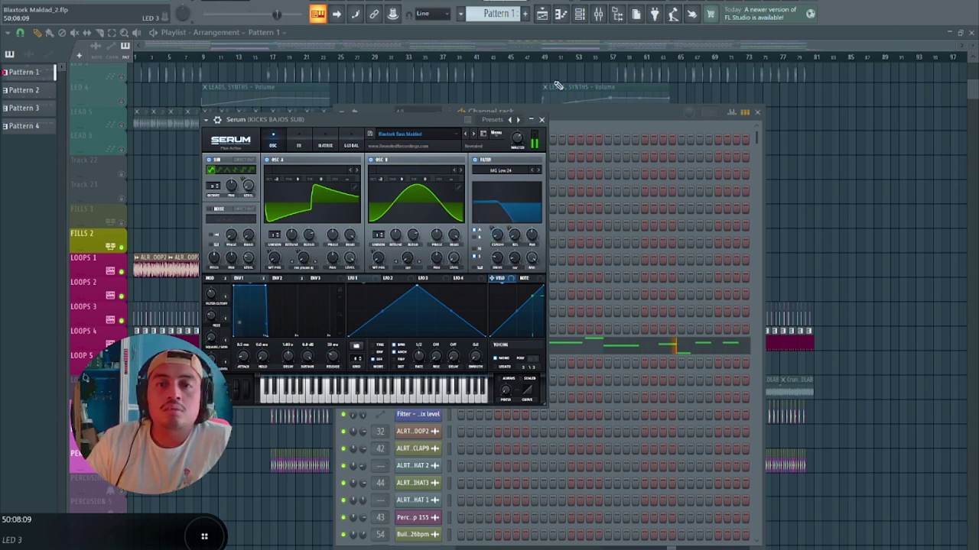
click(542, 120)
- Examine the Serum bass notes of Pattern 1 in the piano roll, pause playback, and return to the playlist
click(515, 345)
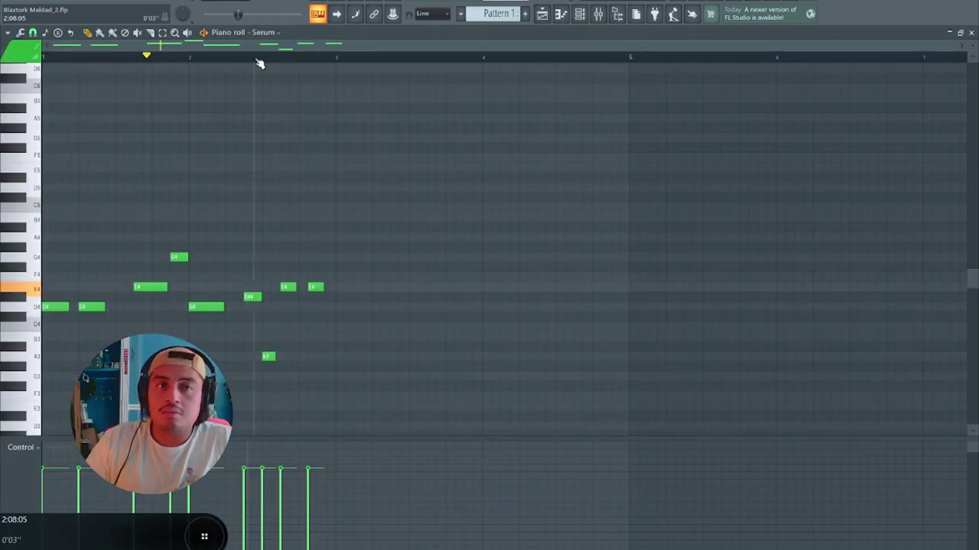
click(237, 3)
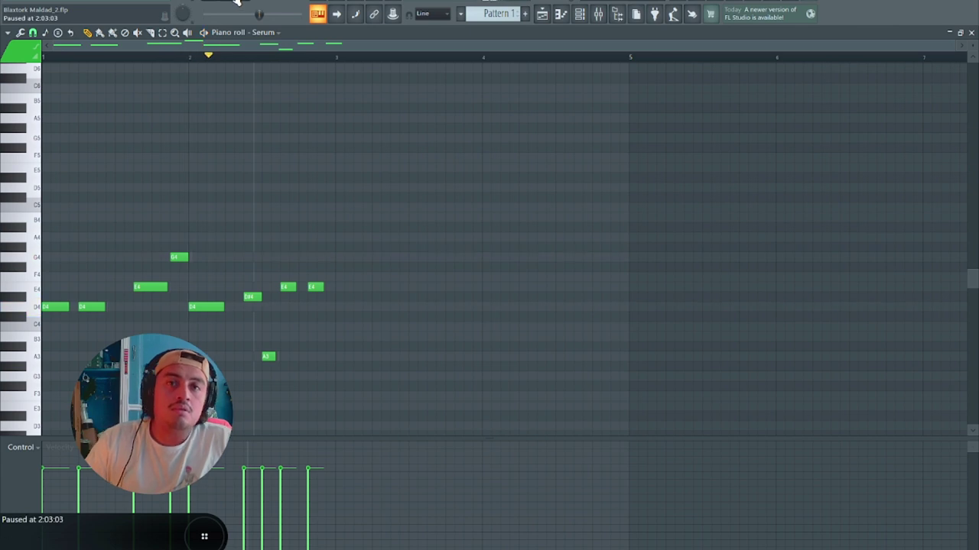
click(542, 17)
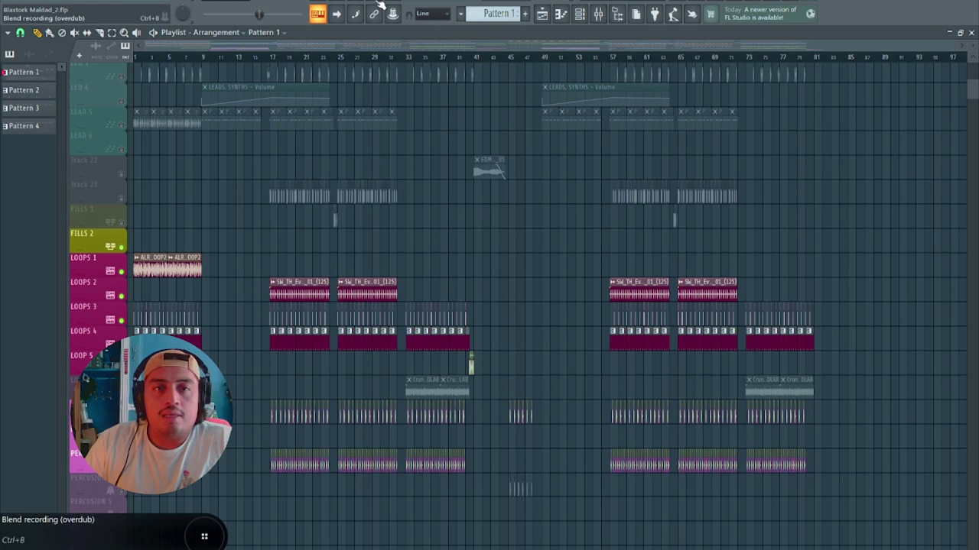
- Open the Serum #2 notes of Pattern 3 in the piano roll and listen to the lead
key(F1)
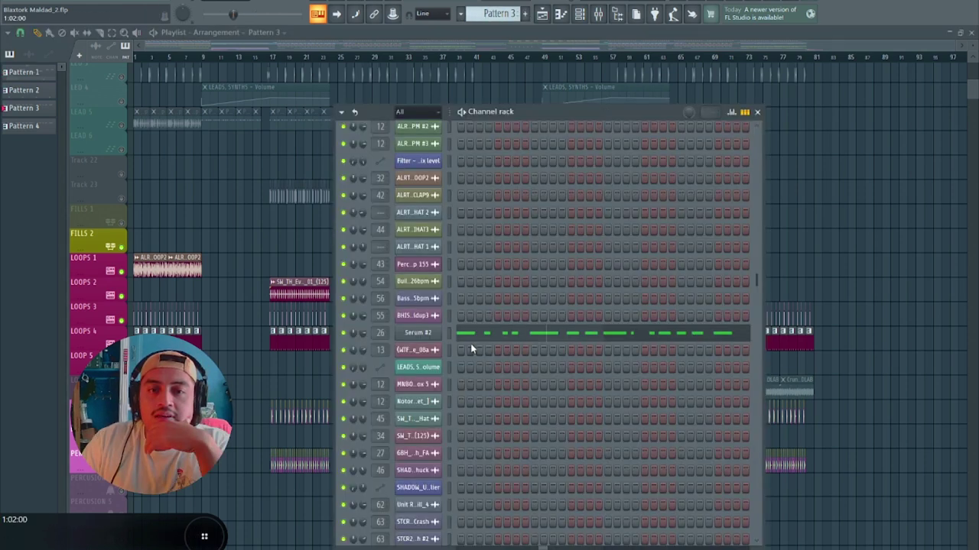
click(479, 336)
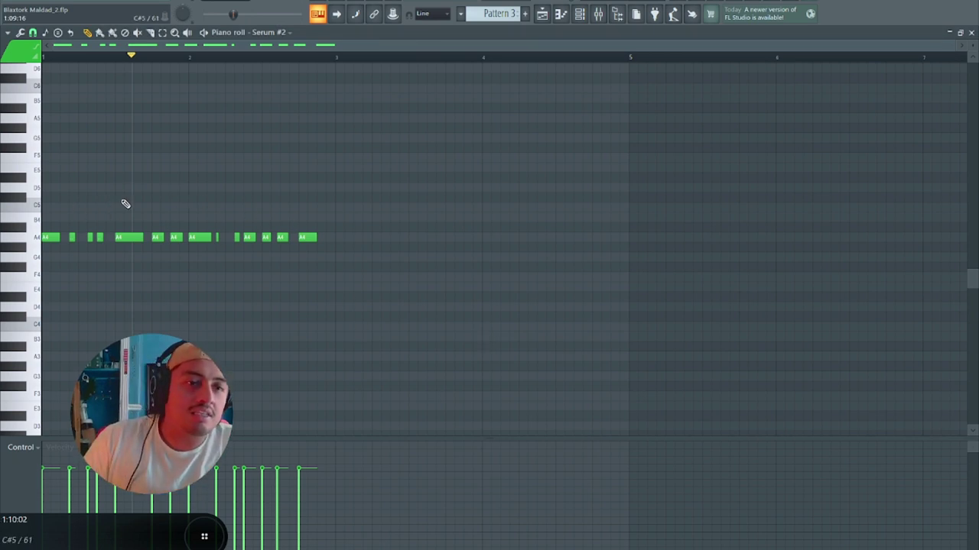
click(229, 2)
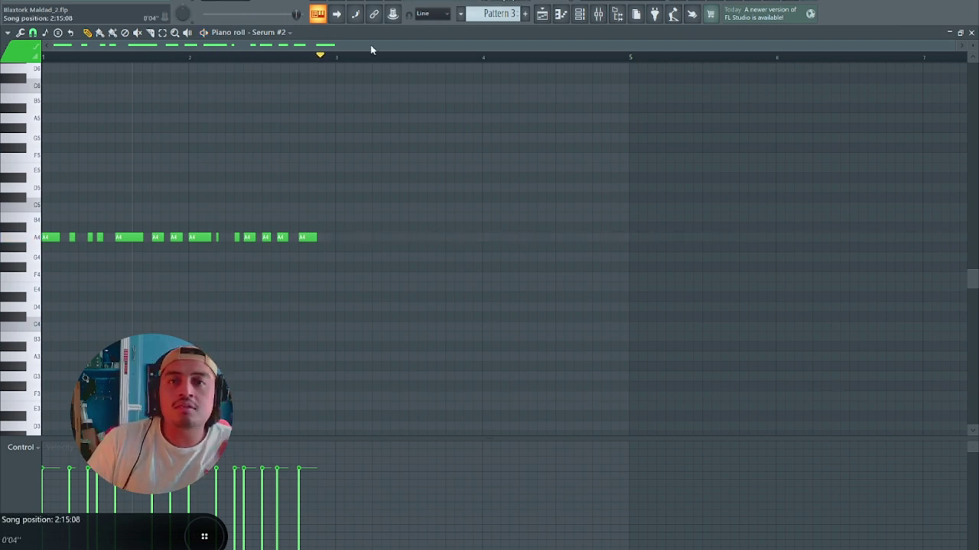
- Open the Serum #2 instrument to locate its LEADS, SYNTHS mixer channel, insert 26, and close the plugin and channel rack
click(598, 14)
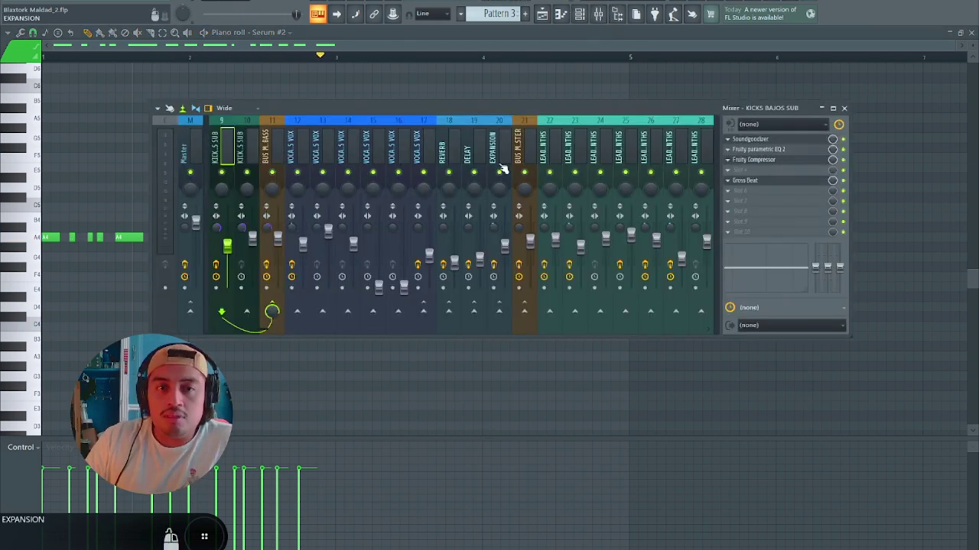
click(579, 15)
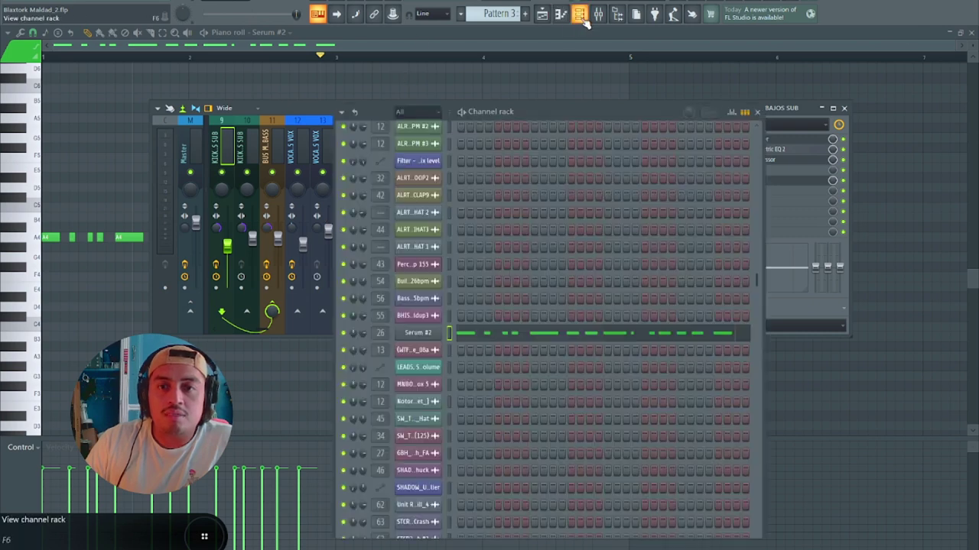
click(408, 335)
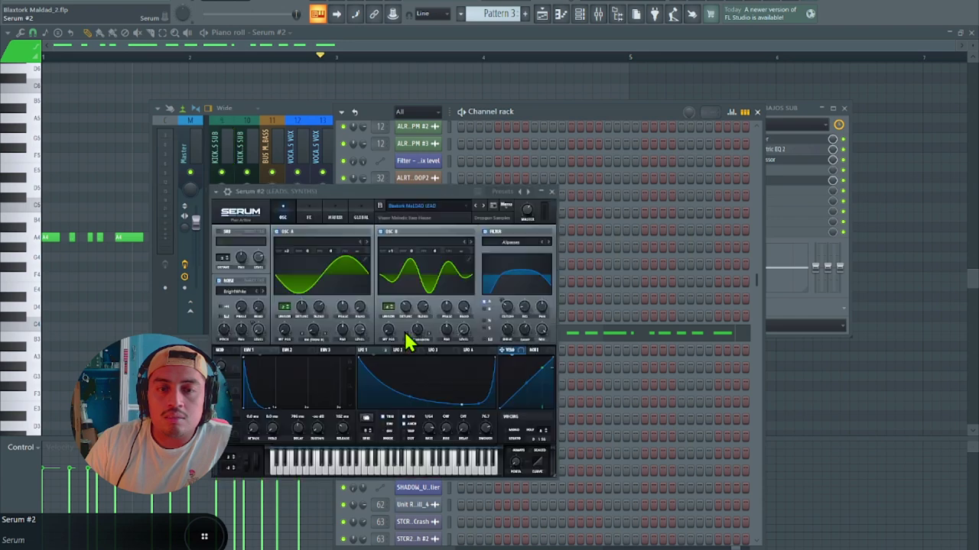
click(550, 190)
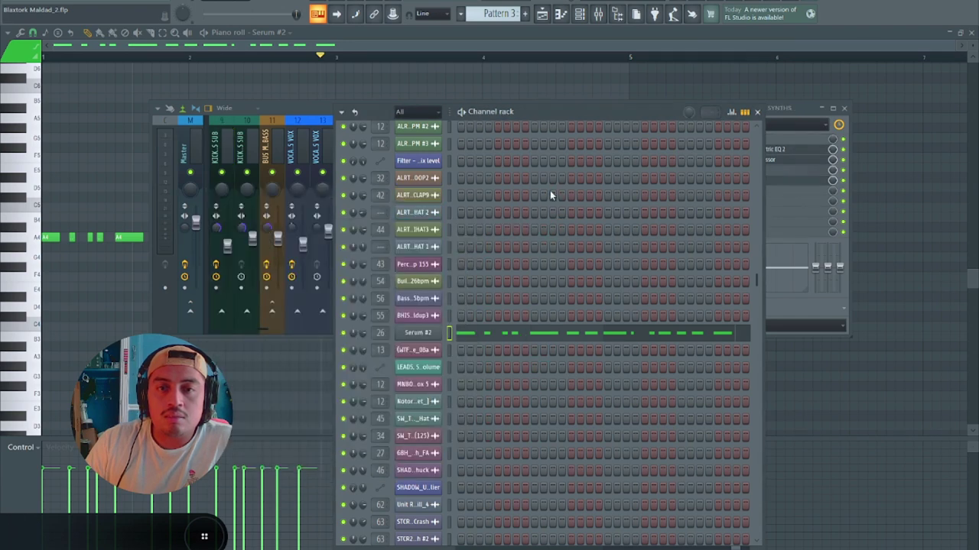
click(757, 113)
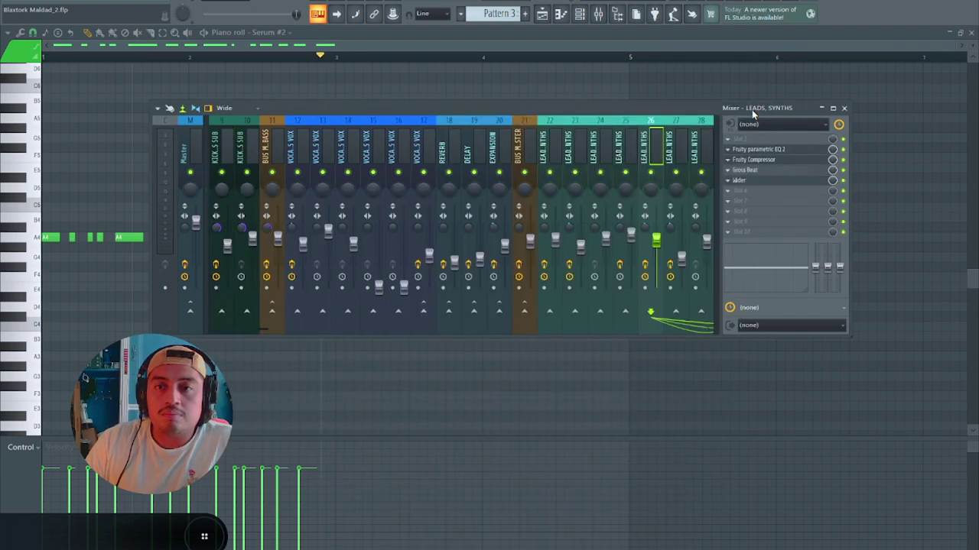
- Examine Fruity parametric EQ 2 and Fruity Compressor on LEADS, SYNTHS insert 26, playing the lead to view its spectrum in the EQ
click(762, 152)
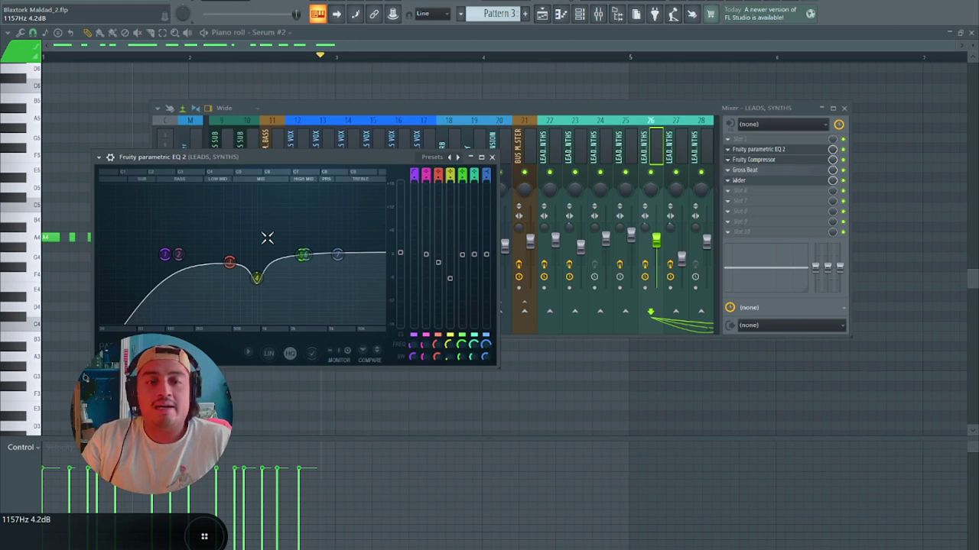
click(227, 4)
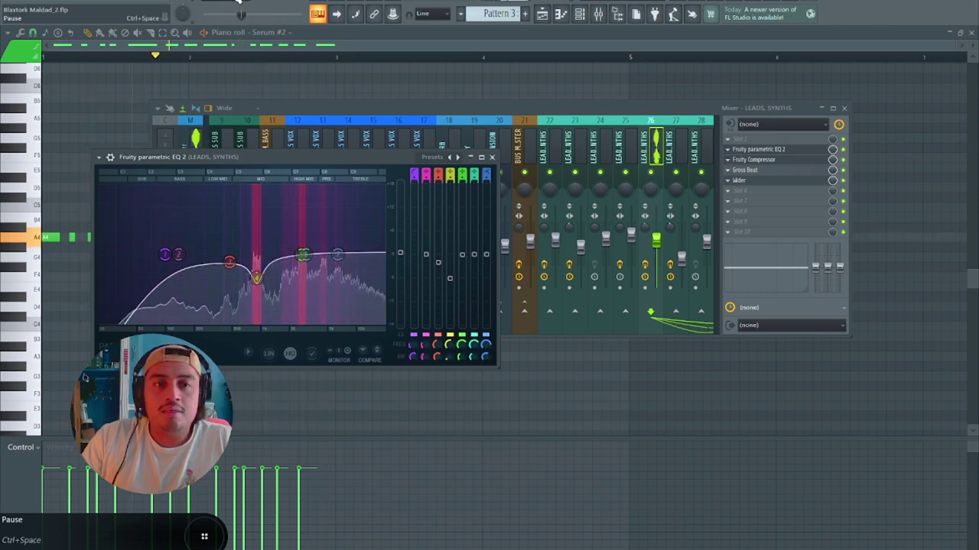
key(space)
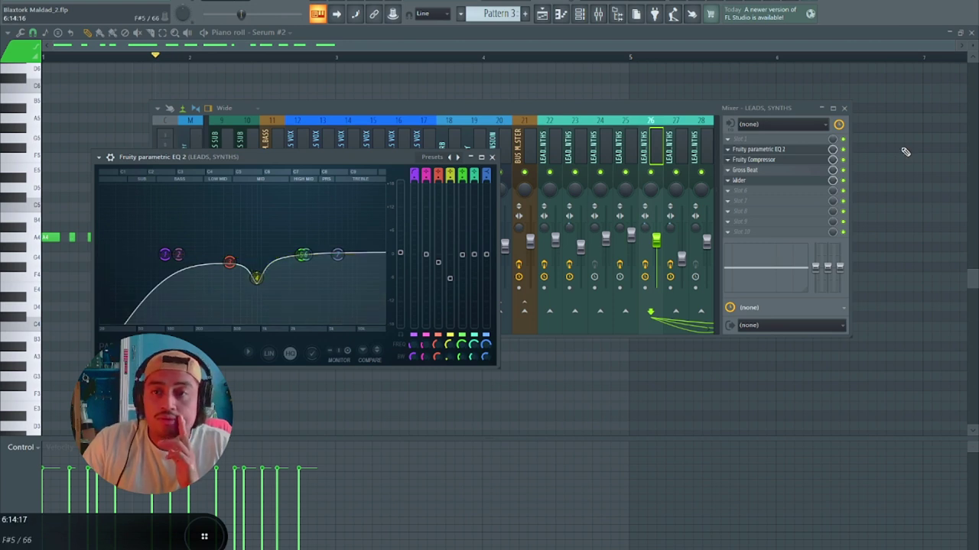
click(779, 162)
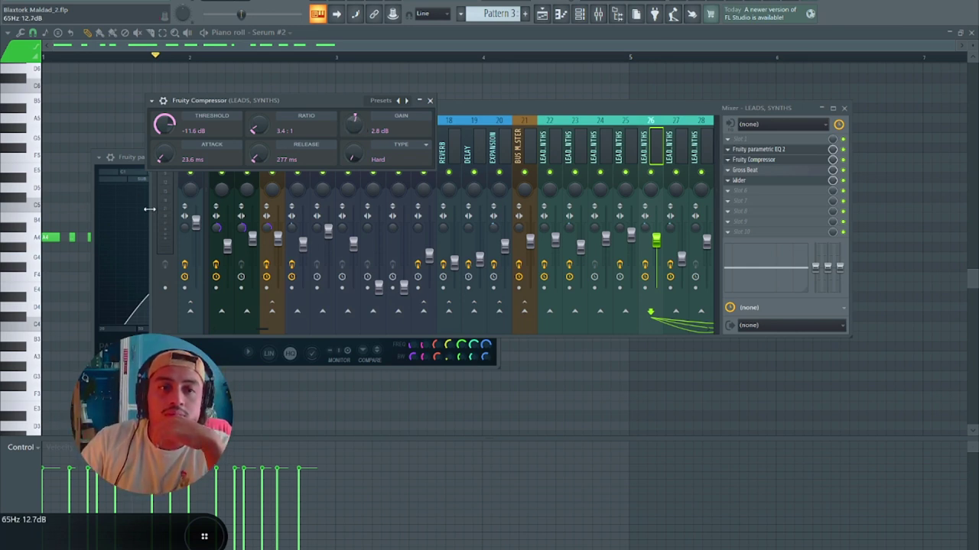
click(139, 246)
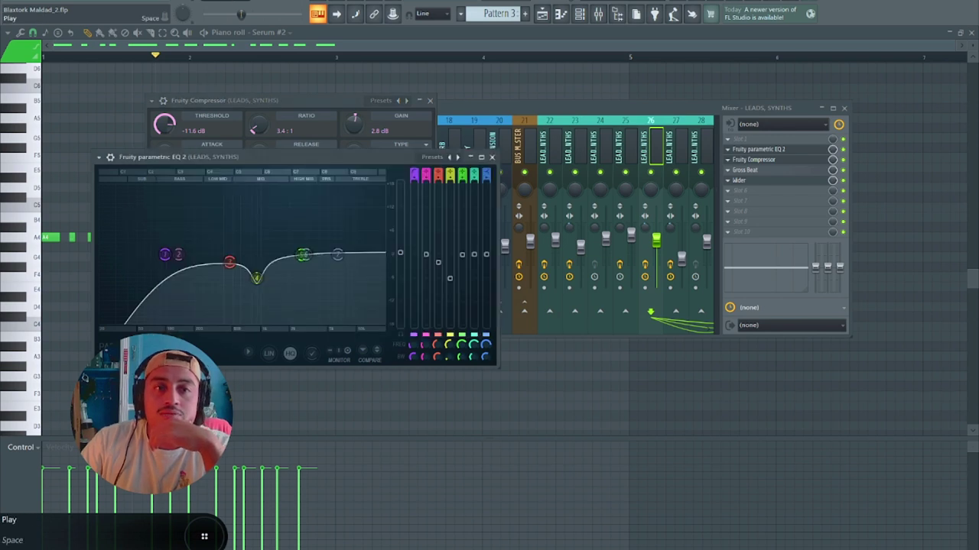
- Play the lead, toggle Gross Beat on insert 26 to compare the sound, and move the EQ window below the mixer
click(224, 2)
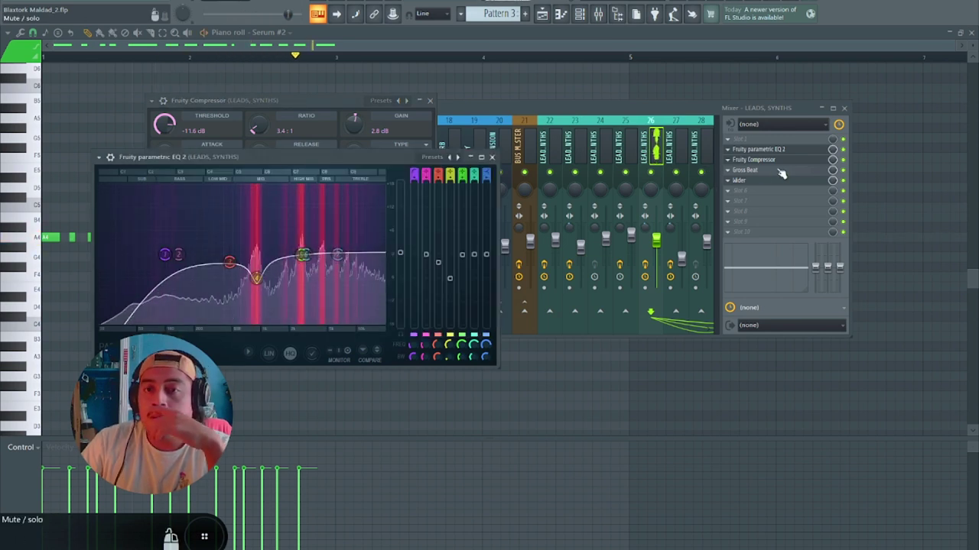
click(845, 169)
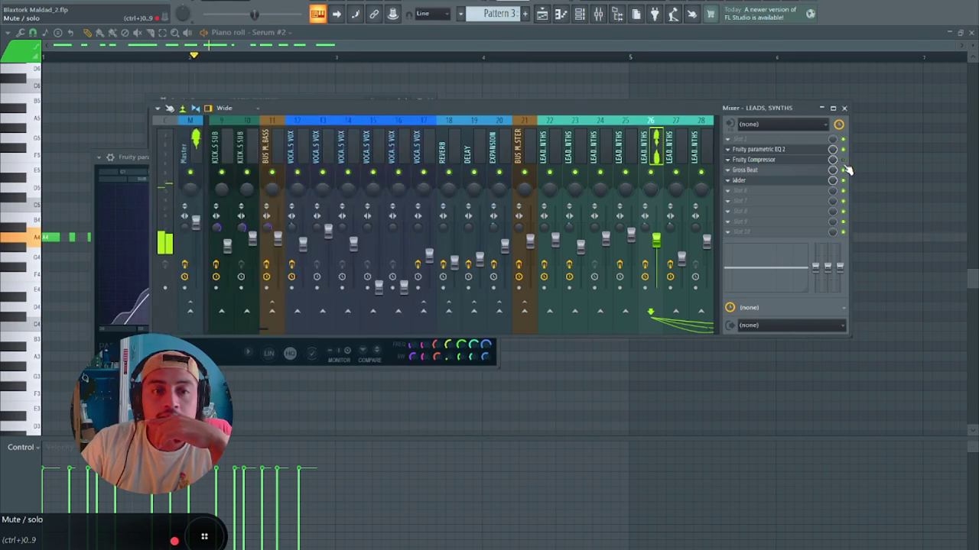
click(127, 188)
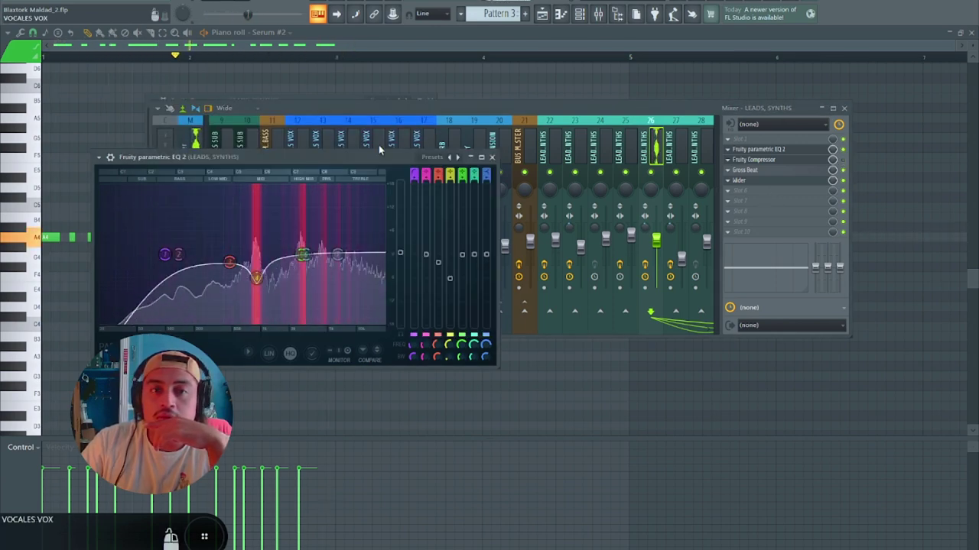
drag(375, 162, 430, 374)
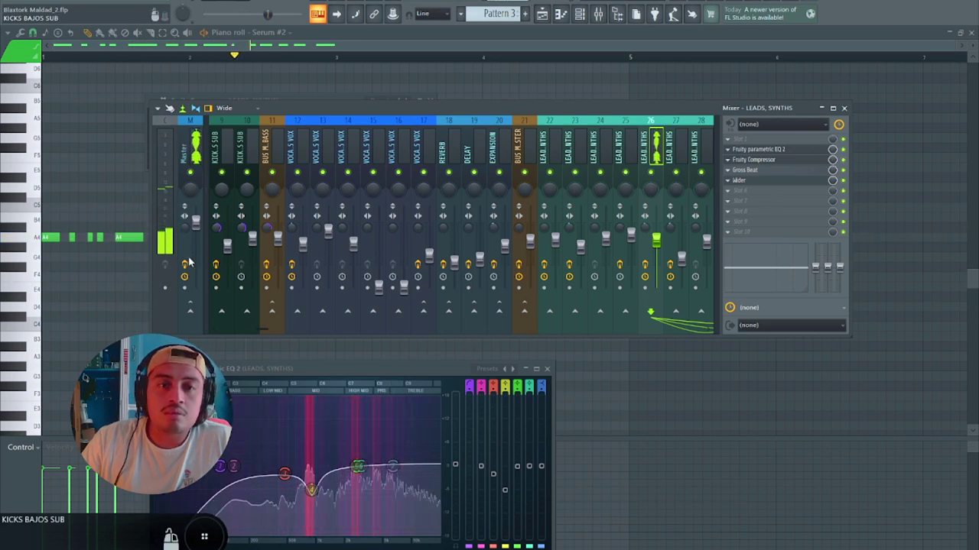
- Open Gross Beat on LEADS, SYNTHS insert 26, set its volume smoothing release to about 15.49 ms while playing the lead, and close it
click(228, 2)
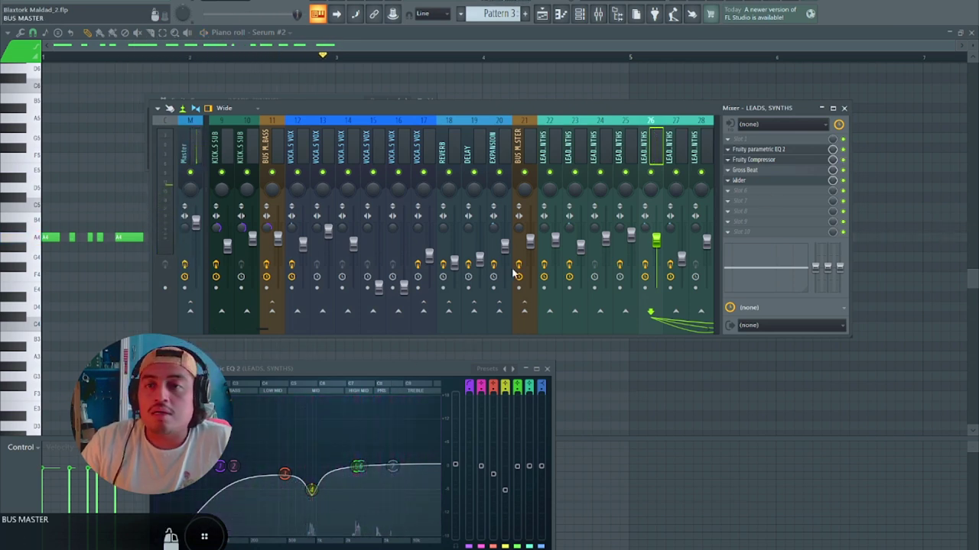
click(752, 171)
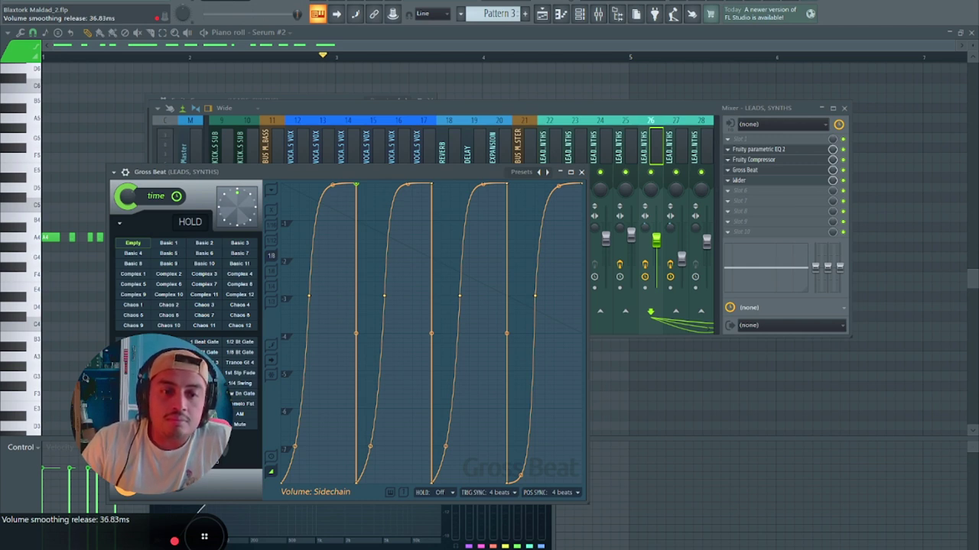
key(space)
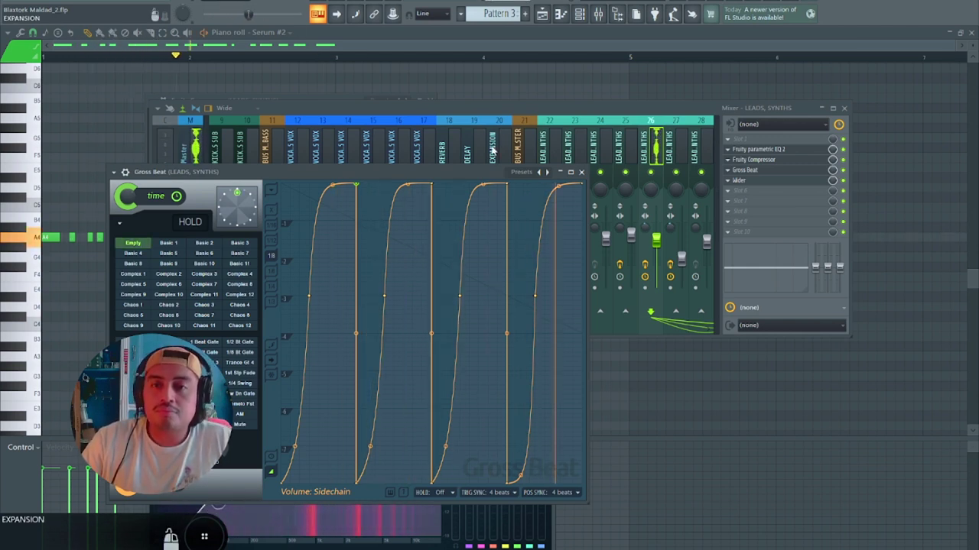
mouse_move(191, 457)
mouse_down()
mouse_move(191, 440)
mouse_move(191, 457)
mouse_up()
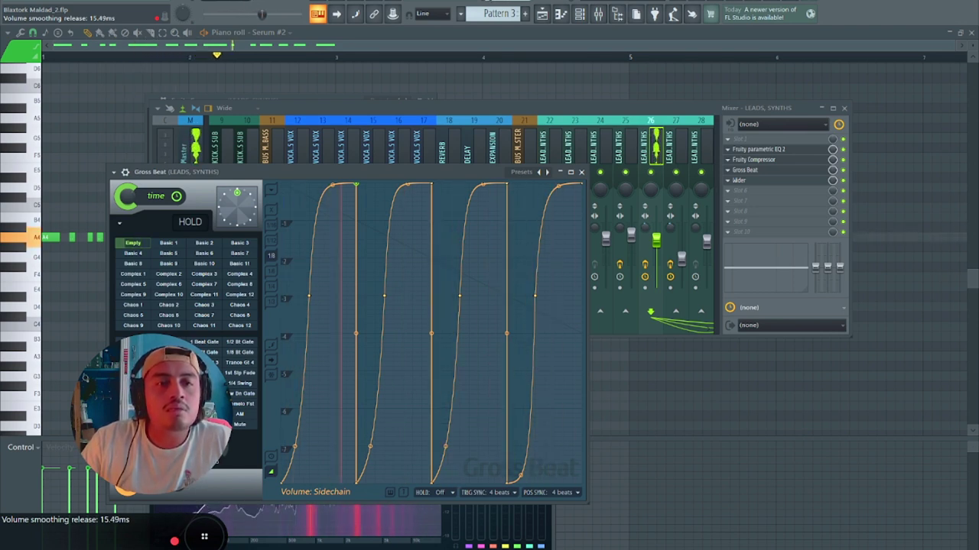
click(237, 1)
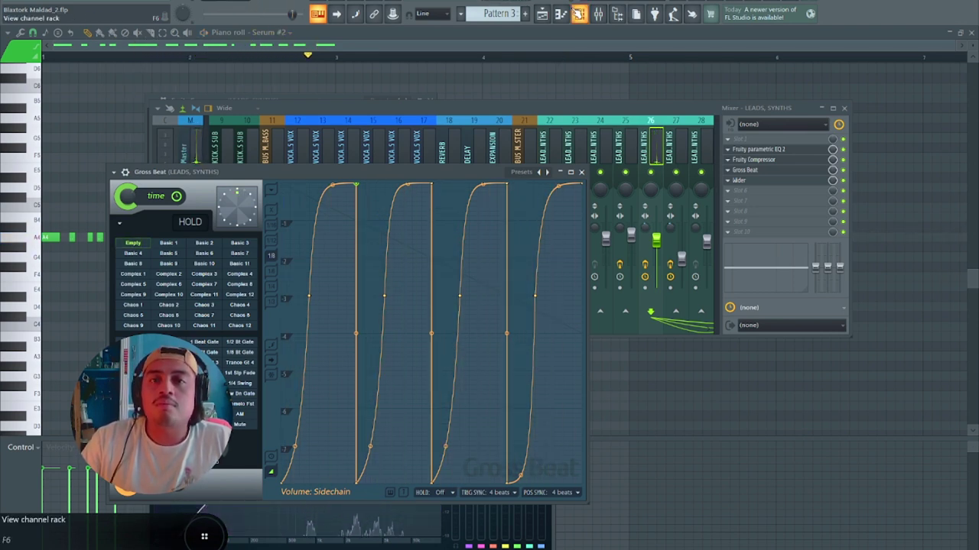
click(581, 173)
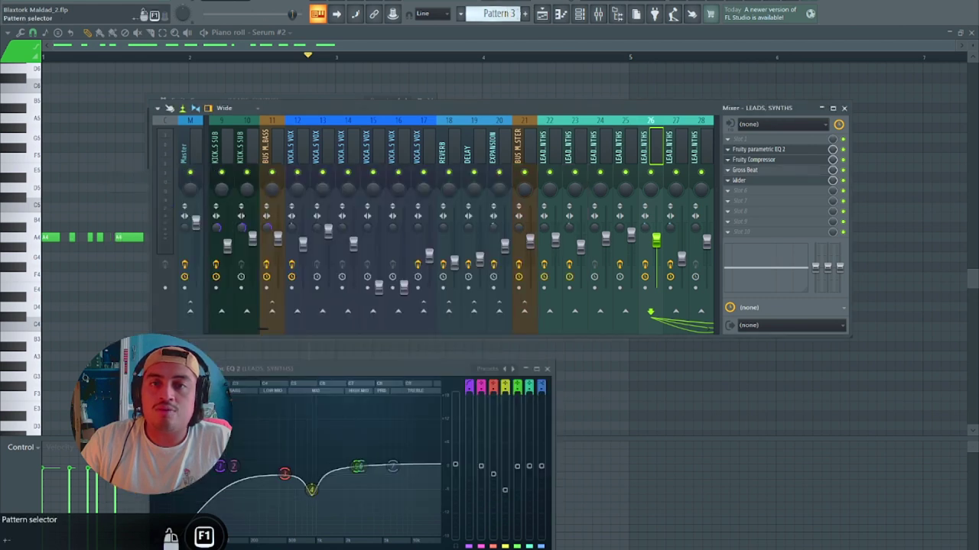
- Switch to Pattern 4 and play its Serum #2 lead to hear the notes and view the spectrum in the EQ
scroll(497, 14, down, 1)
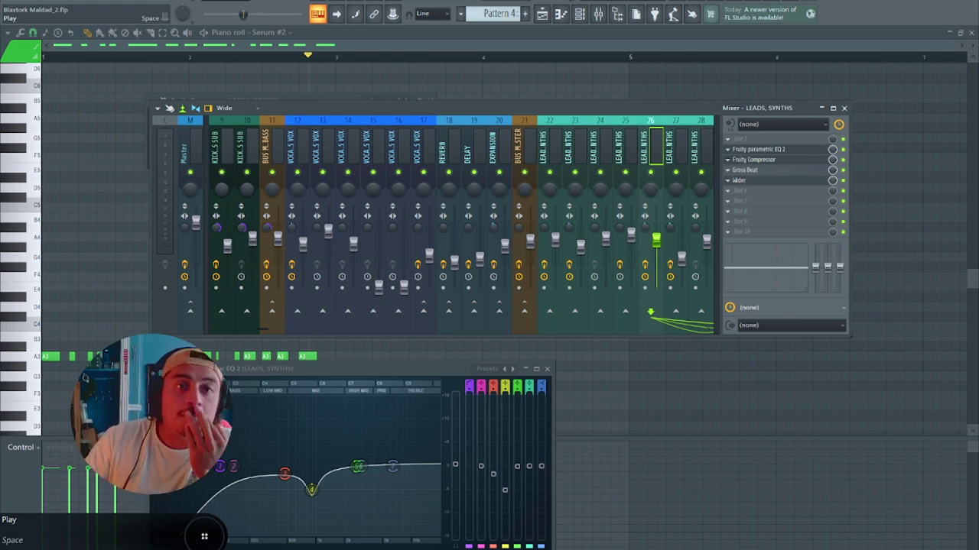
key(space)
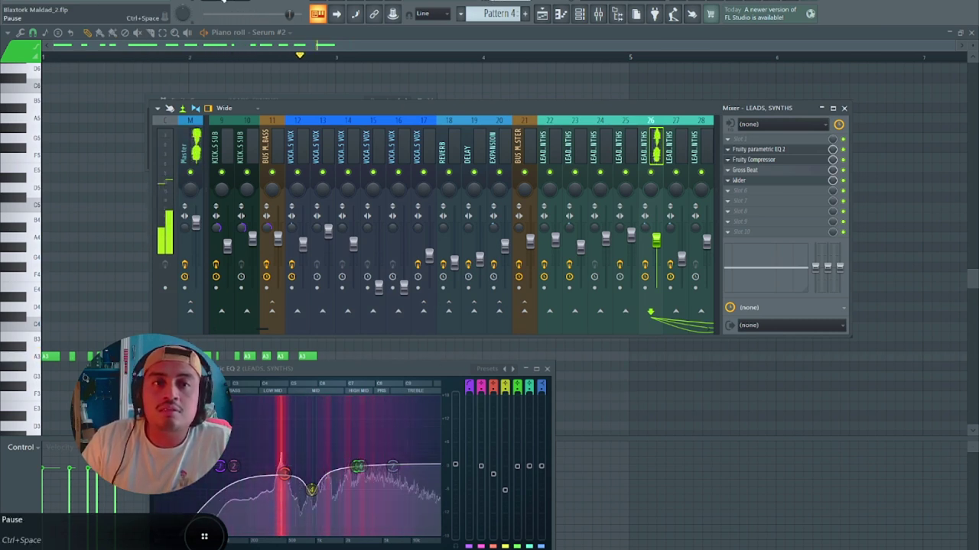
click(224, 2)
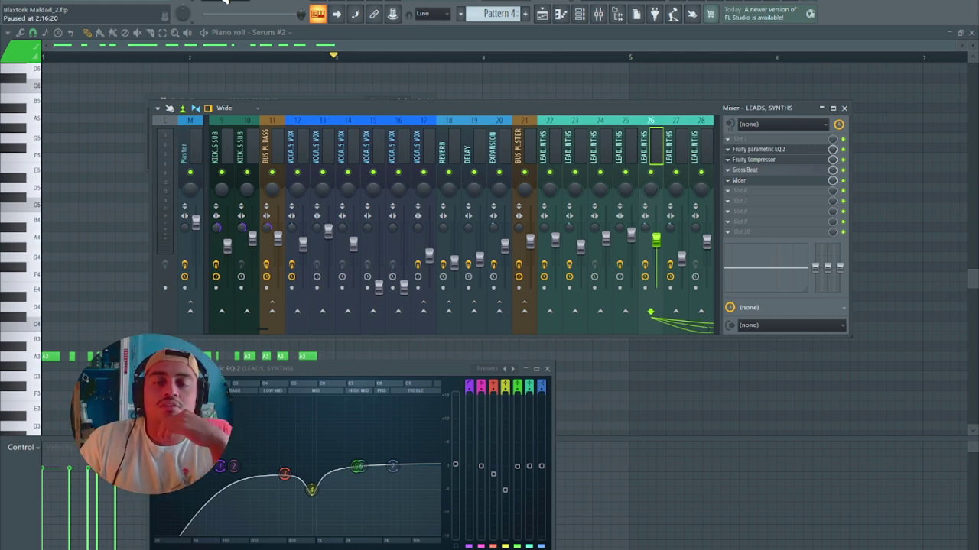
key(space)
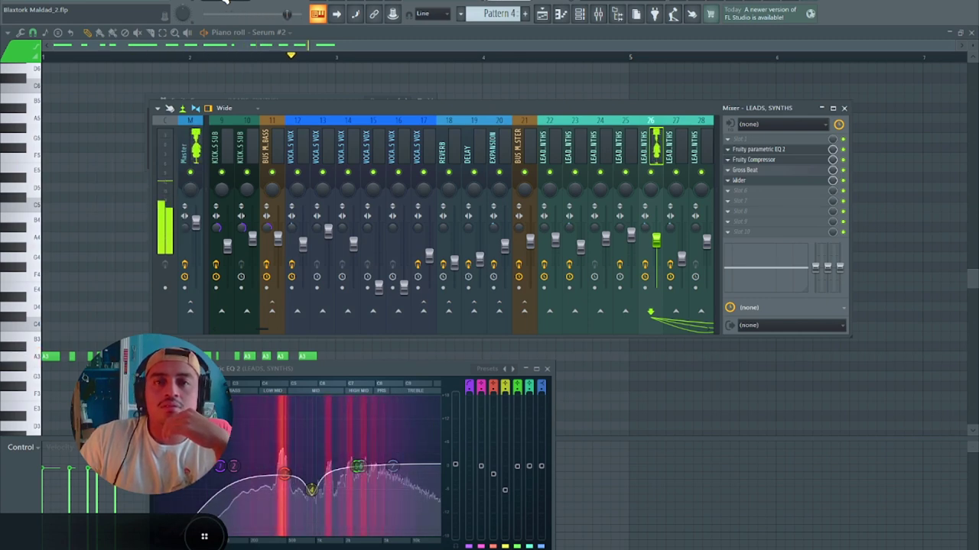
key(space)
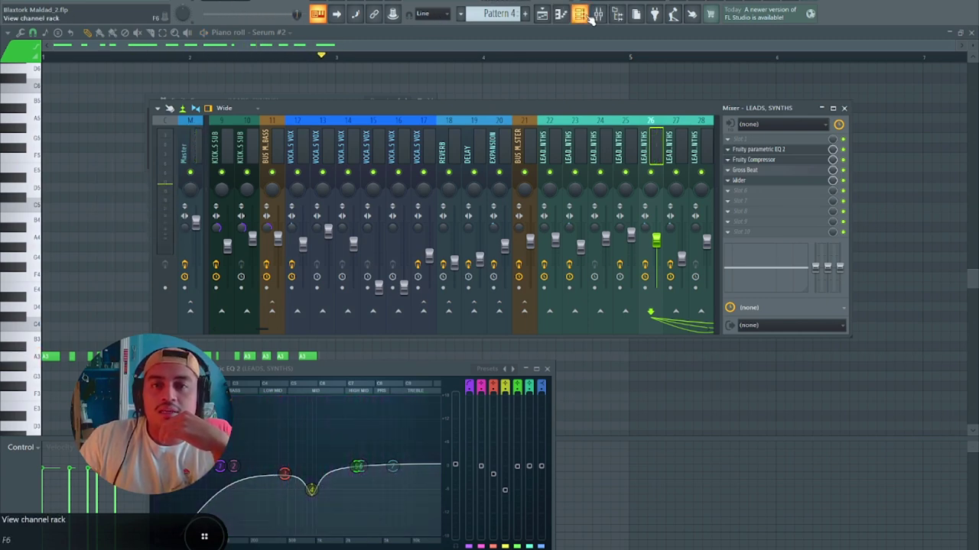
- Open the Serum #2 instrument and play the lead with the noise oscillator turned off
click(583, 19)
click(429, 333)
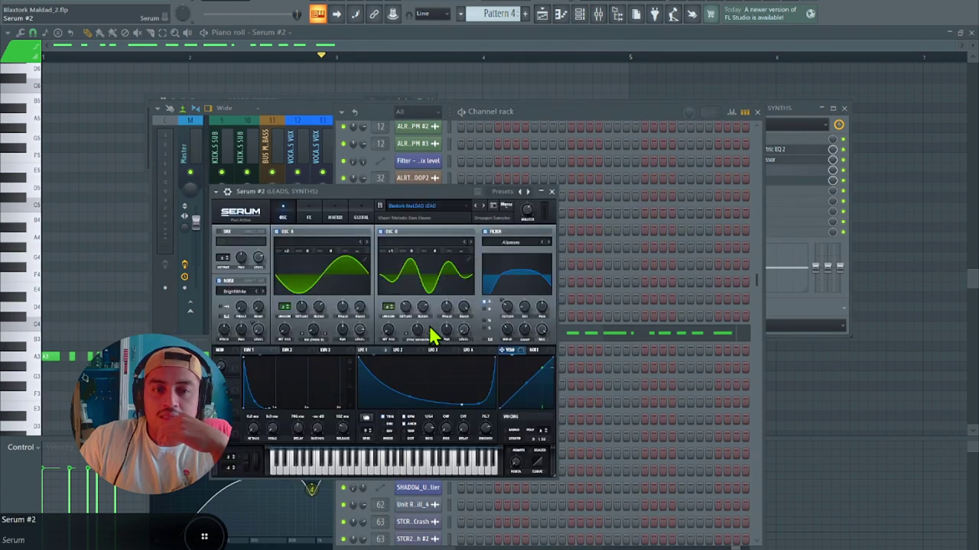
click(217, 282)
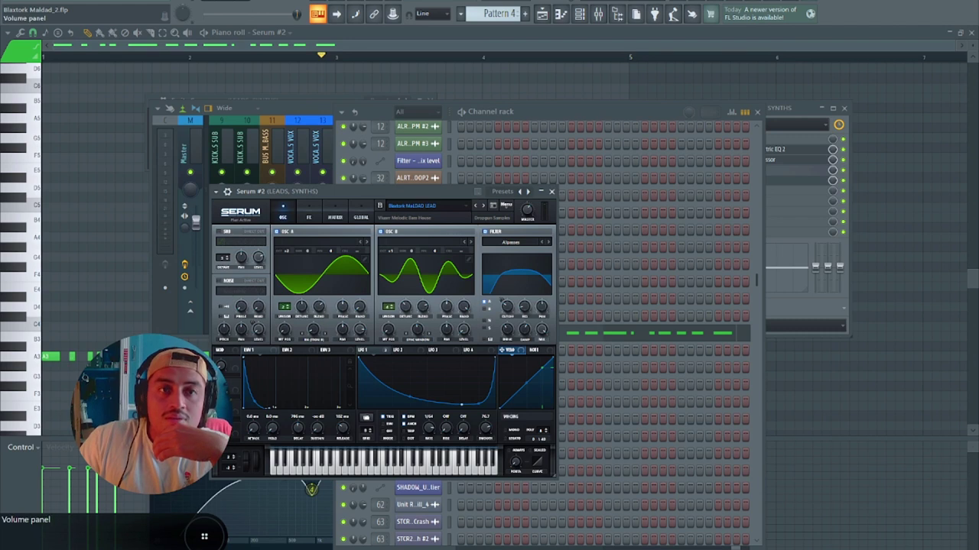
key(space)
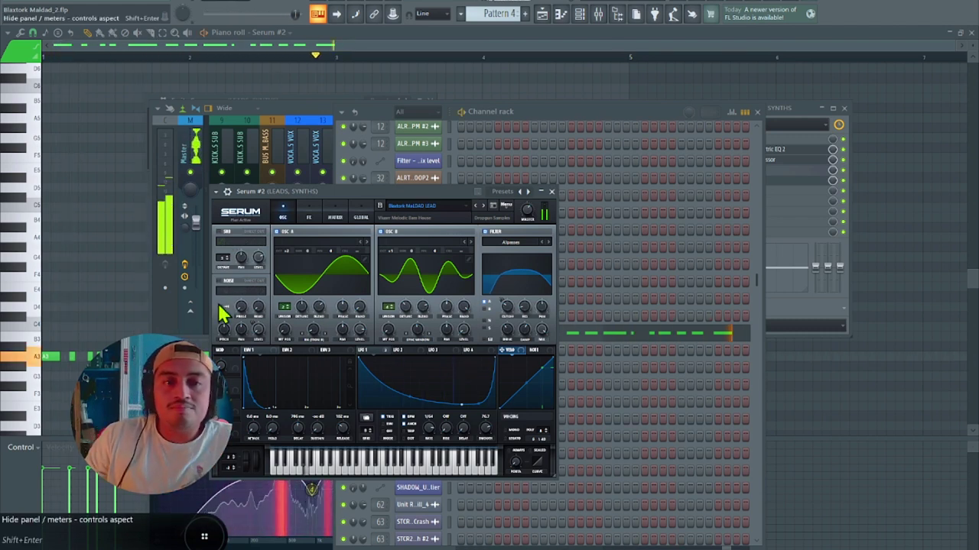
- View the Serum #2 effects chain, turn its BrightWhite noise oscillator back on, and close the plugin and channel rack
click(309, 218)
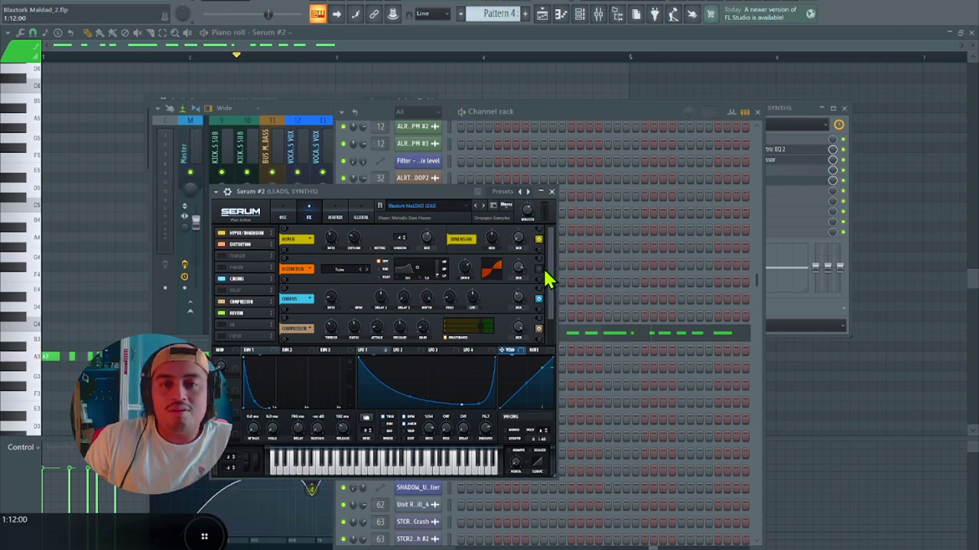
click(283, 218)
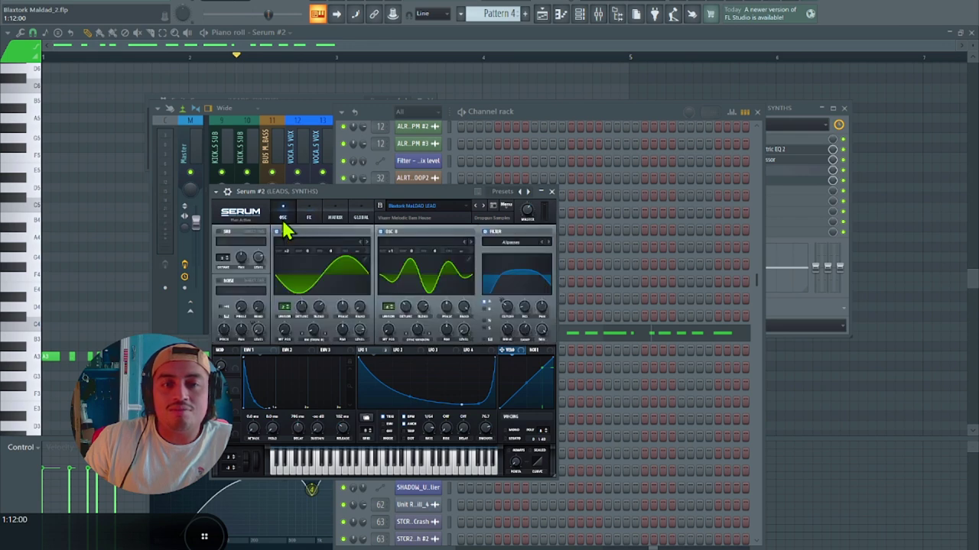
click(220, 282)
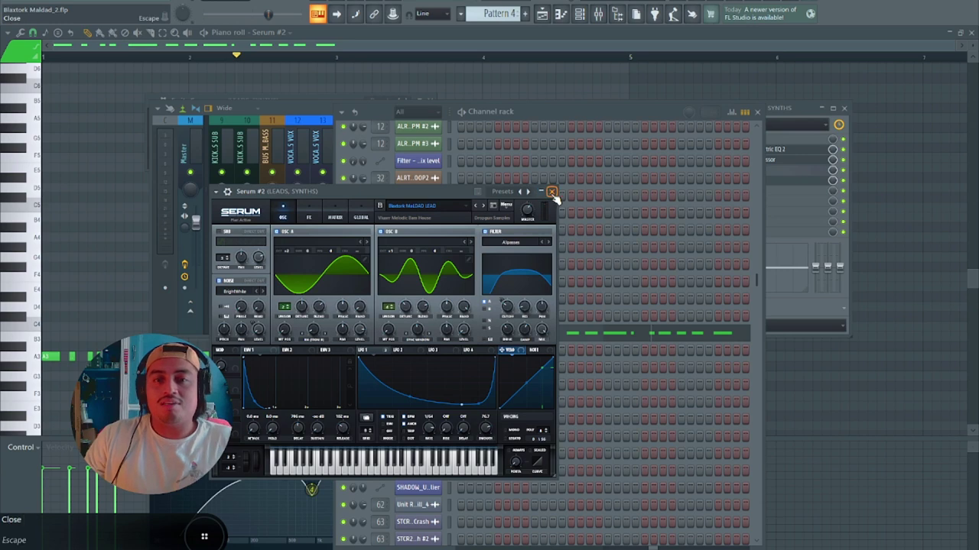
click(551, 192)
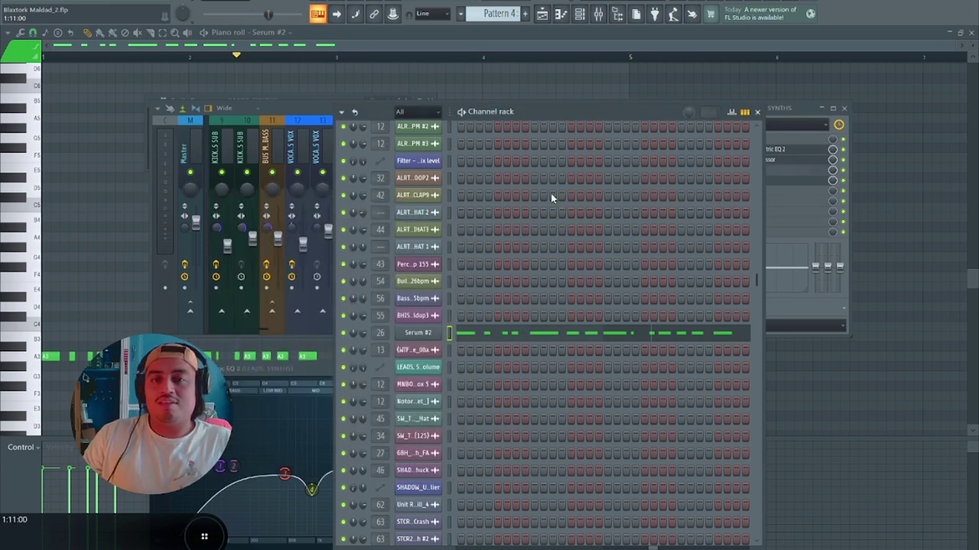
click(756, 110)
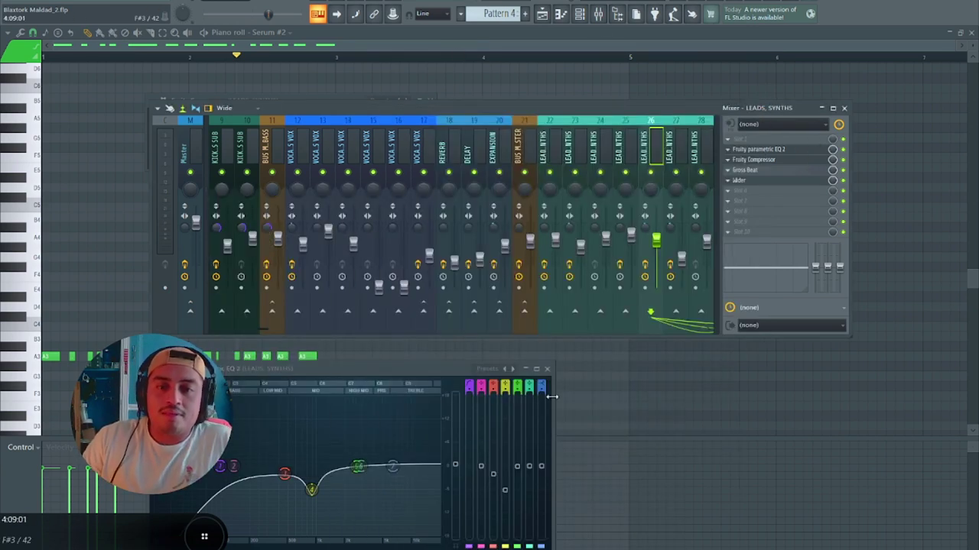
- Reopen Serum #2 from the channel rack to review the lead's oscillators, and return to the playlist arrangement
click(581, 13)
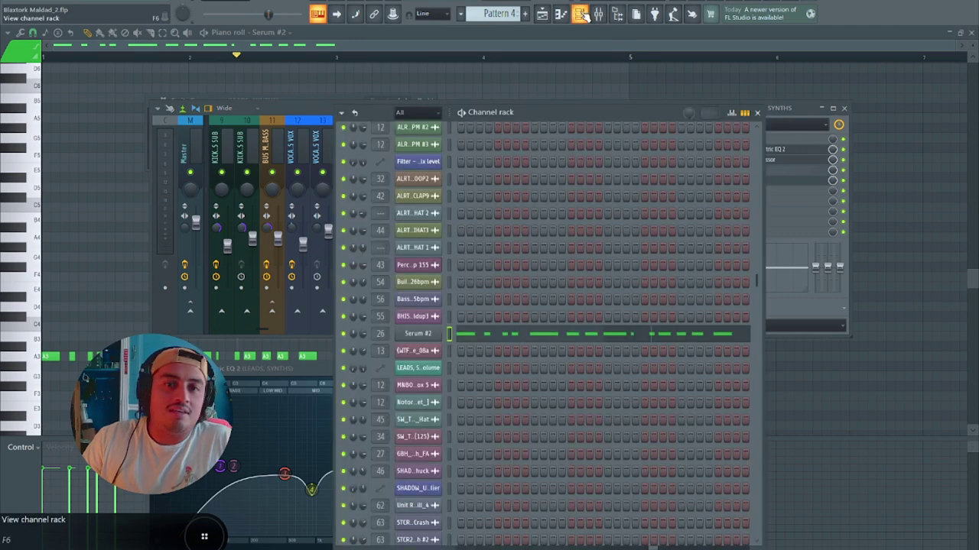
click(431, 334)
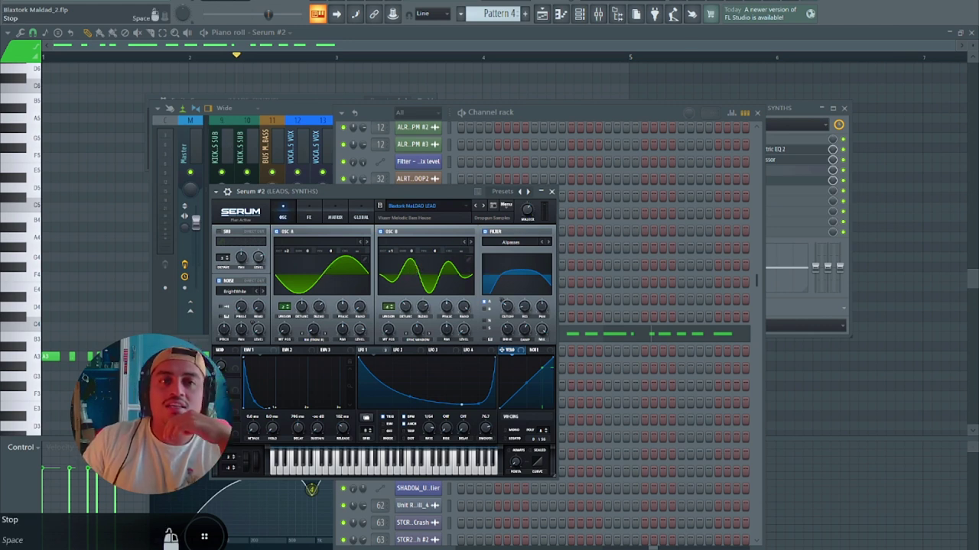
click(232, 2)
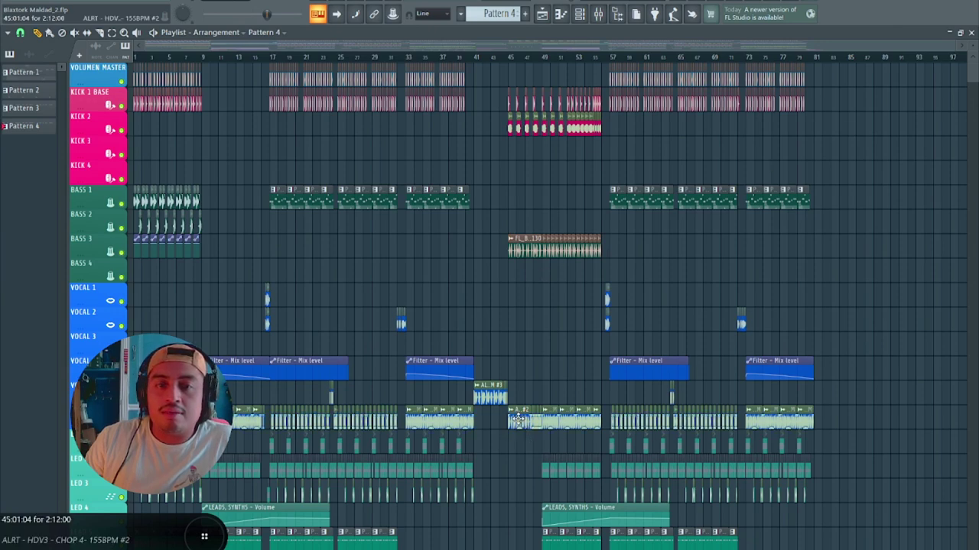
- Open the ALRT - HDV3 - CHOP 4 vocal clip's settings and audition it with its VOCALES VOX mixer channel, insert 12, in view
double_click(518, 419)
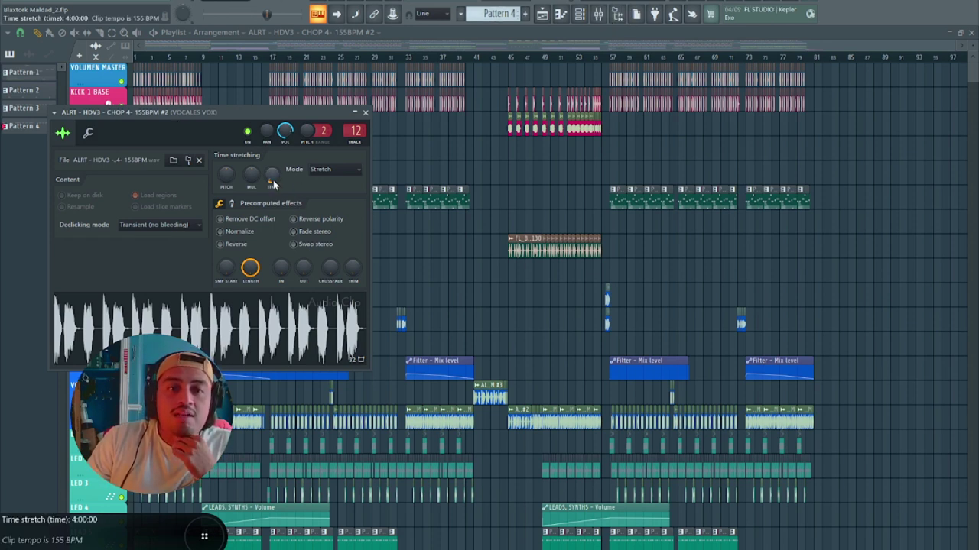
click(600, 18)
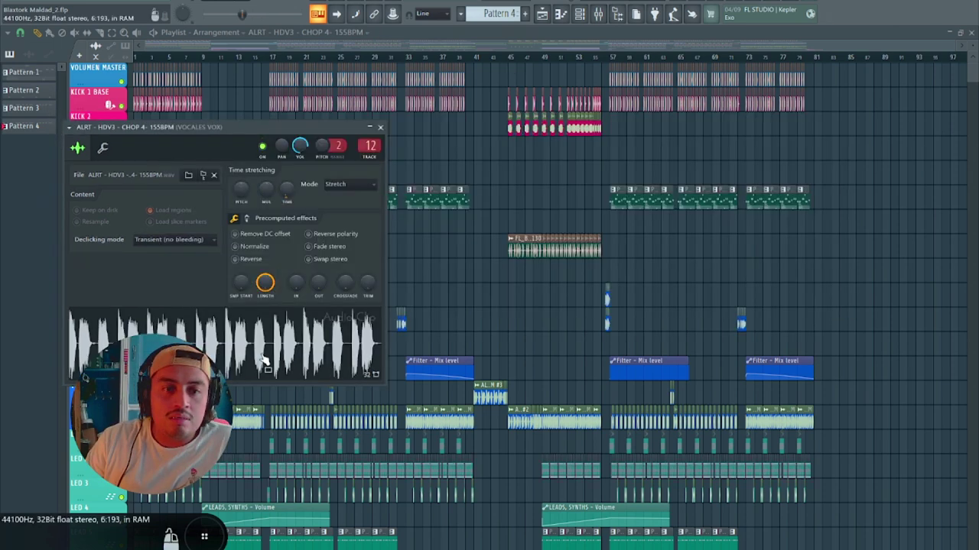
click(599, 14)
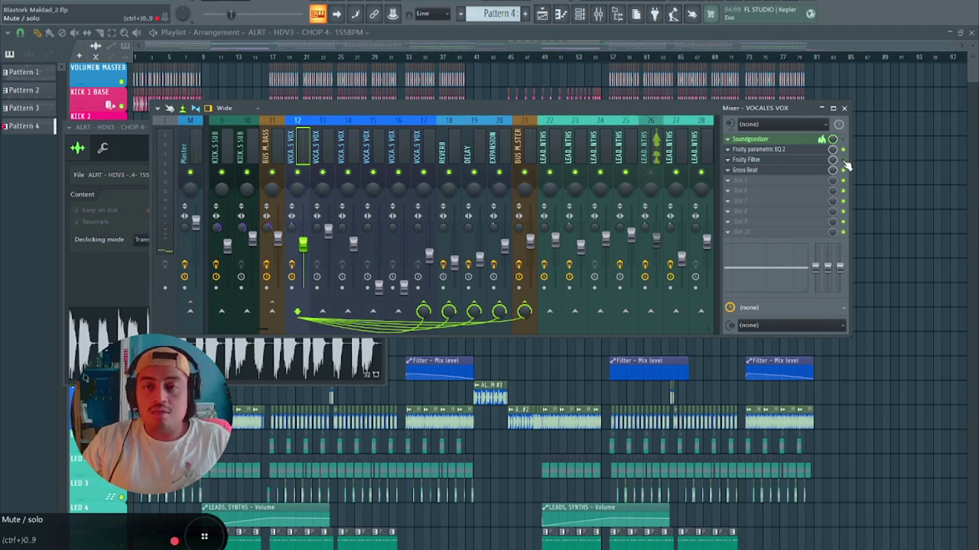
key(q)
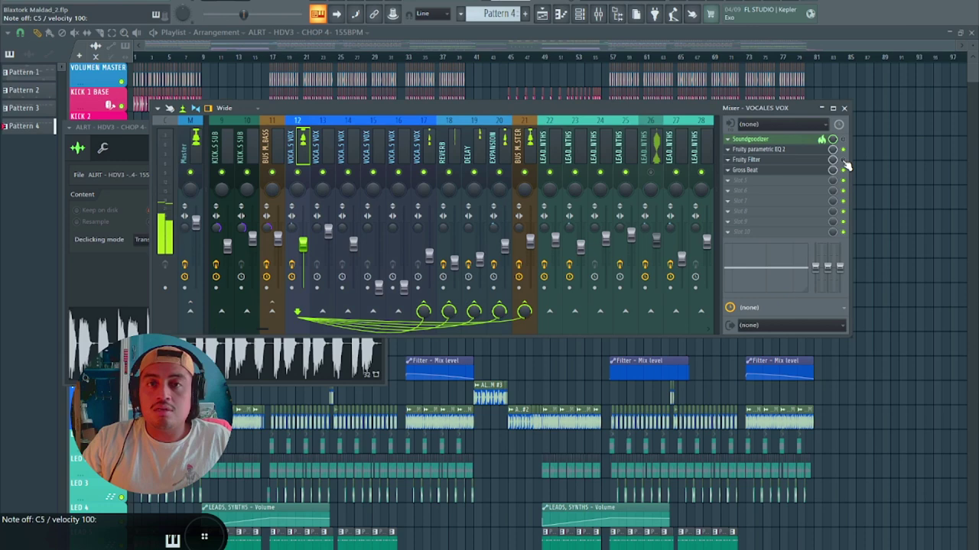
- Examine Fruity parametric EQ 2 on VOCALES VOX insert 12, toggle it to compare the auditioned chop, and open Soundgoodizer
click(811, 149)
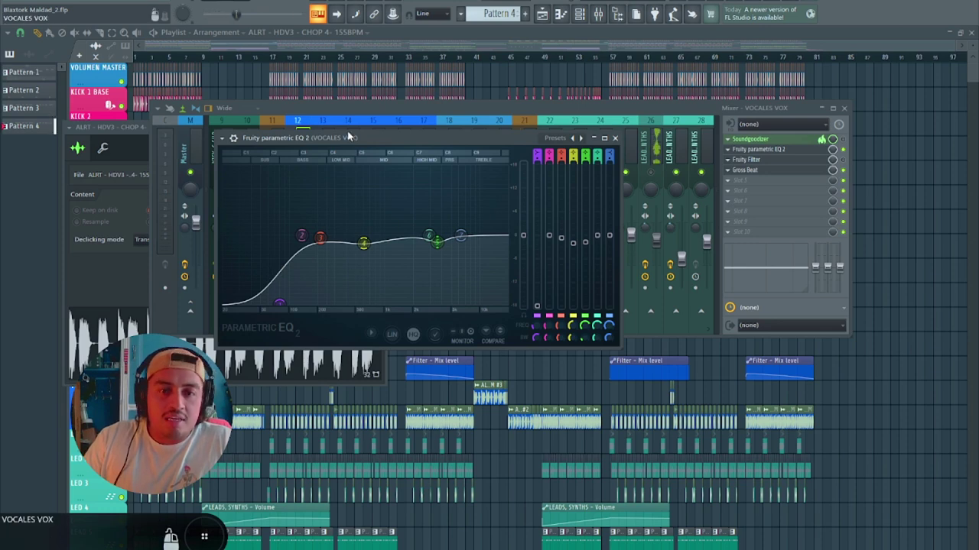
key(q)
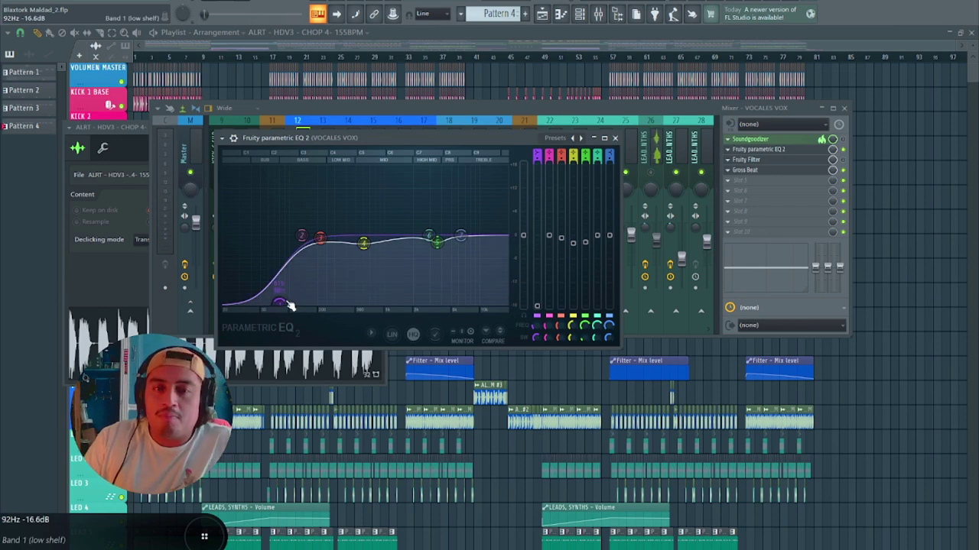
key(space)
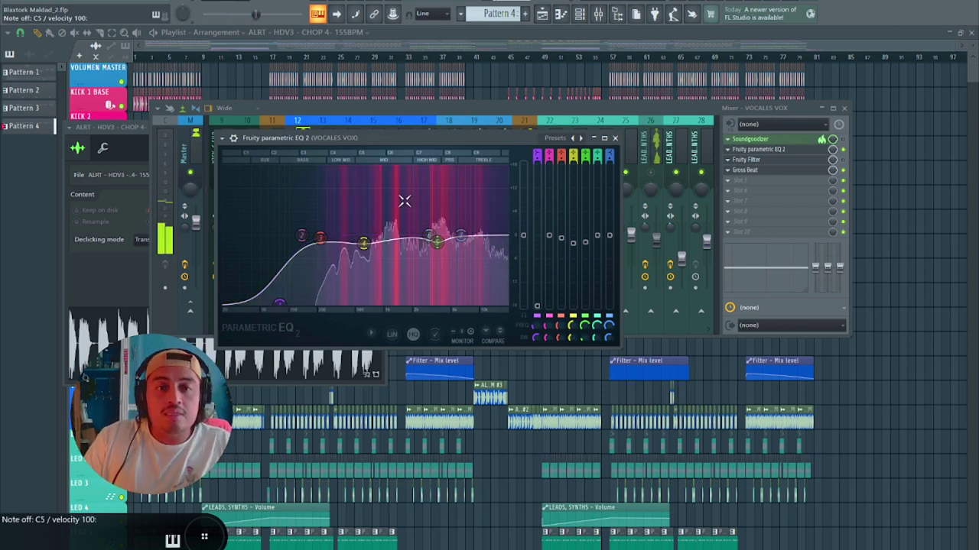
click(845, 153)
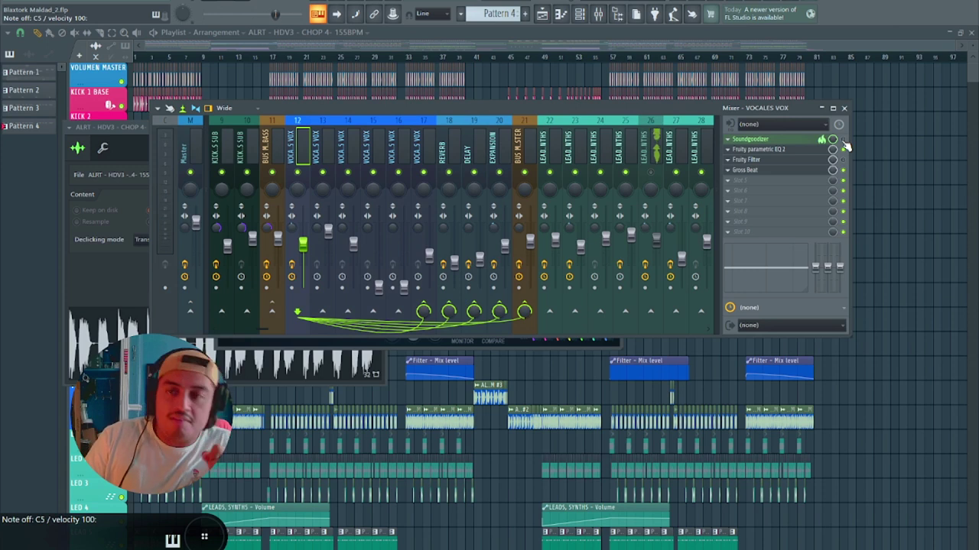
click(764, 140)
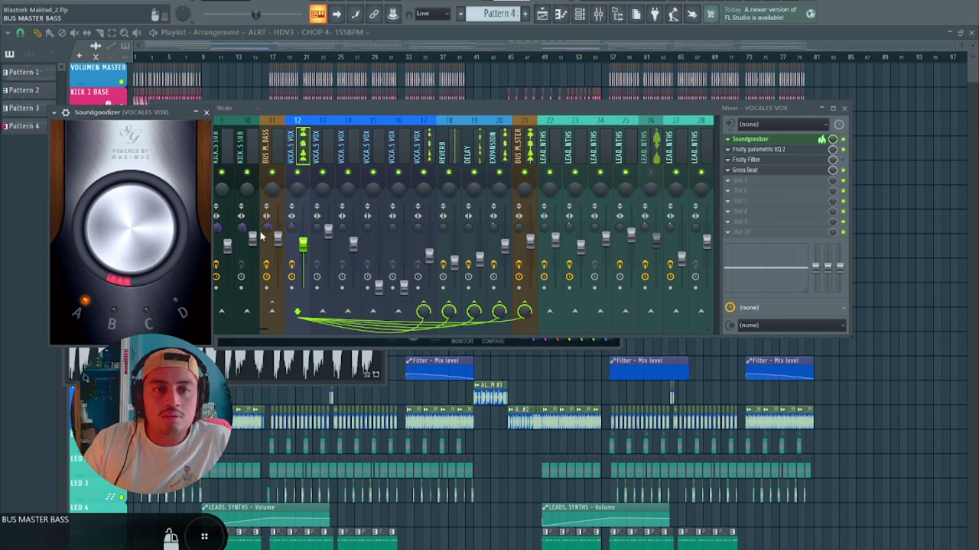
- Select BUS MASTER insert 21, play the arrangement from about bar 18, and check the mixer levels through to the percussion inserts
click(522, 146)
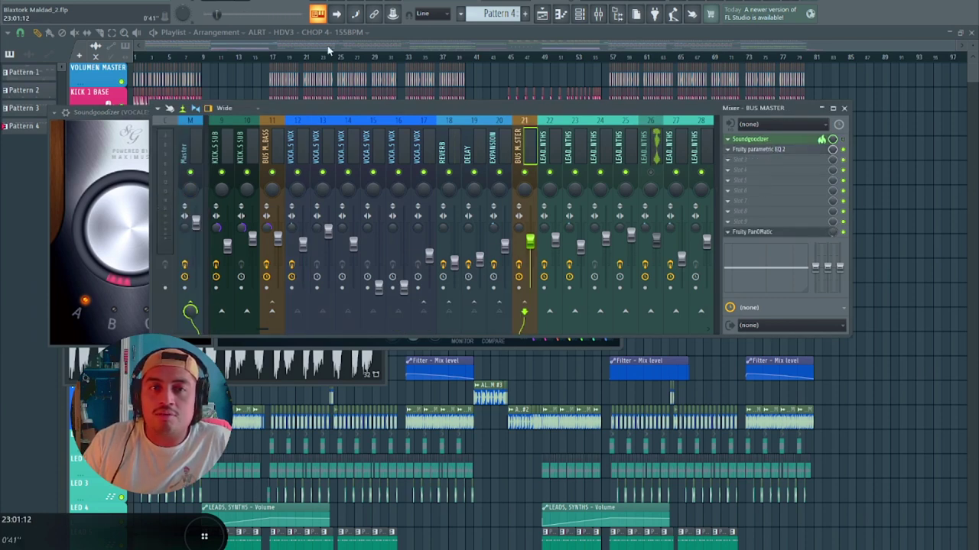
click(277, 57)
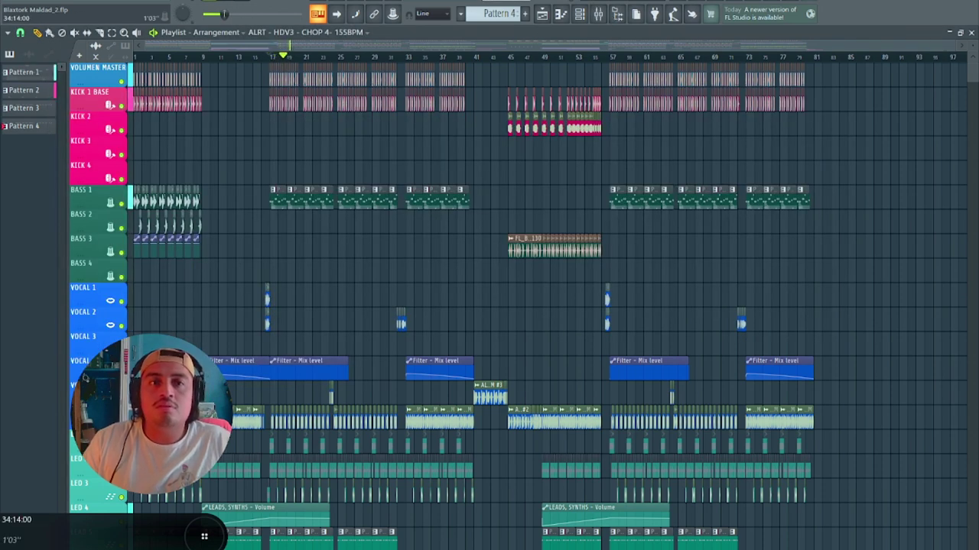
click(599, 15)
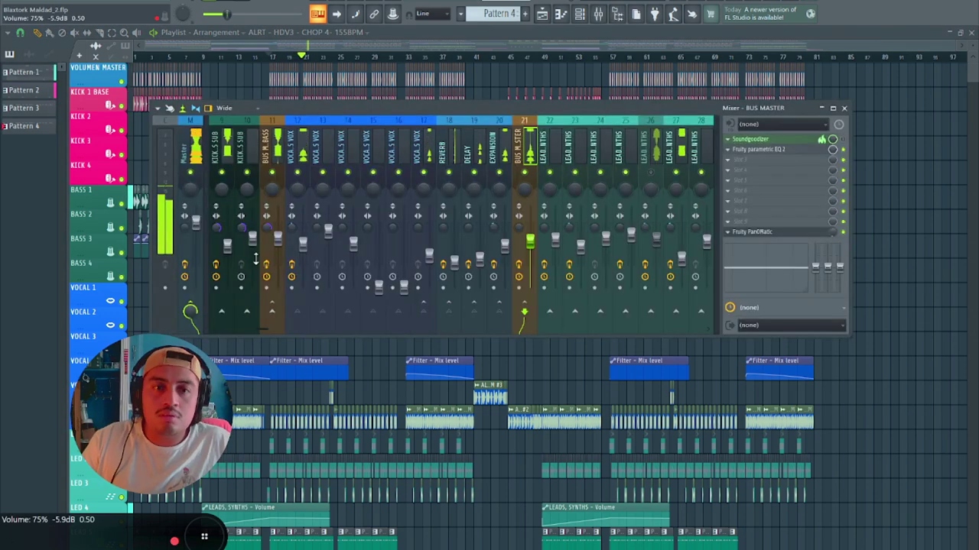
drag(271, 330, 393, 349)
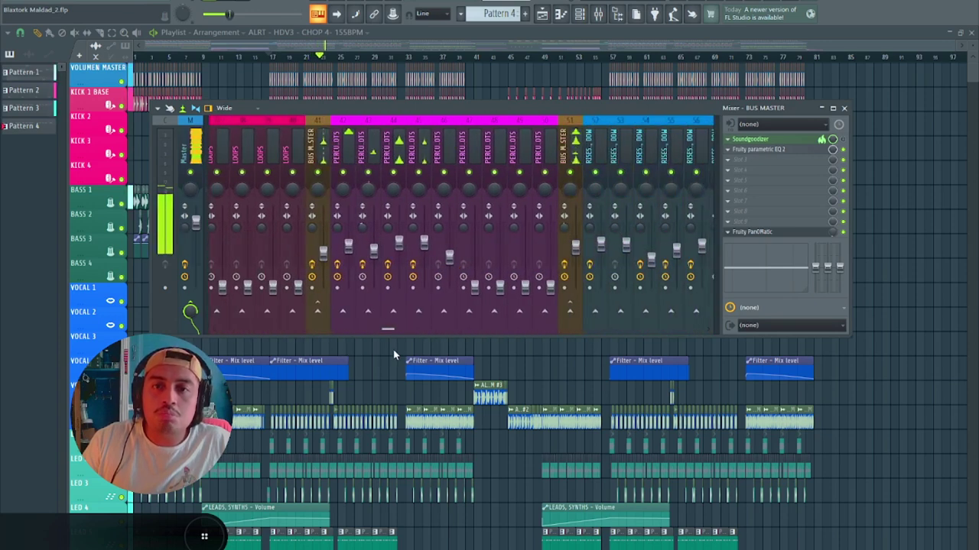
- Play the arrangement from about bar 25 and check the levels of BUS MASTER insert 21, the lead inserts and the first loop inserts
click(340, 41)
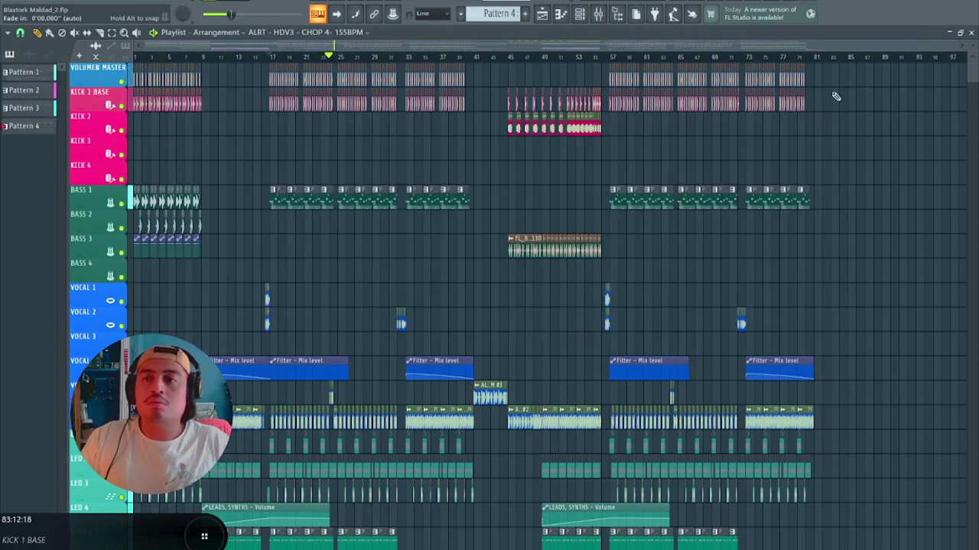
click(393, 15)
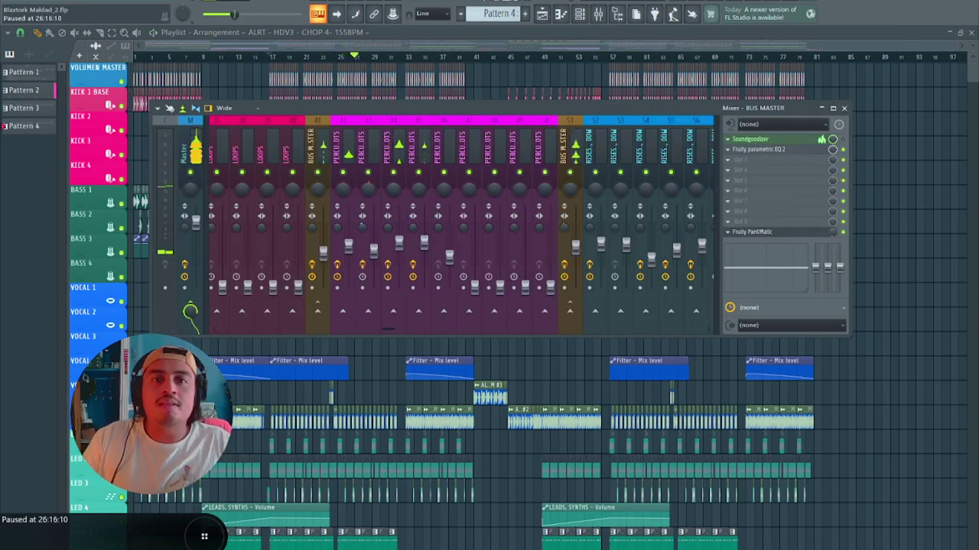
drag(384, 331, 312, 330)
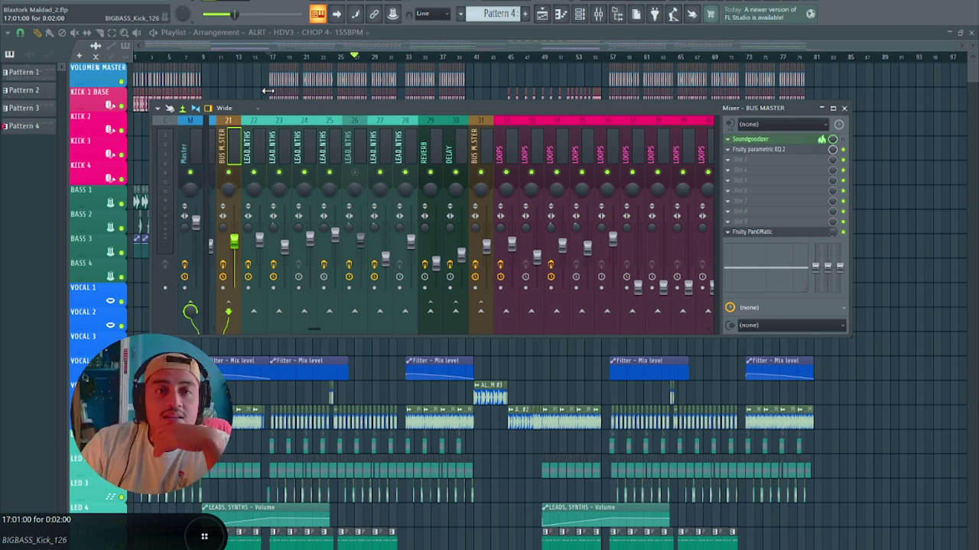
key(space)
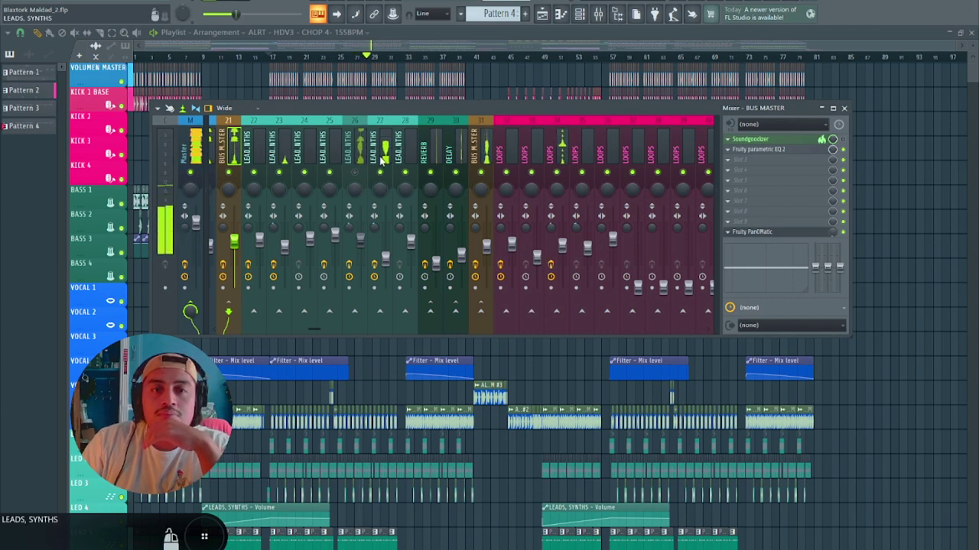
key(space)
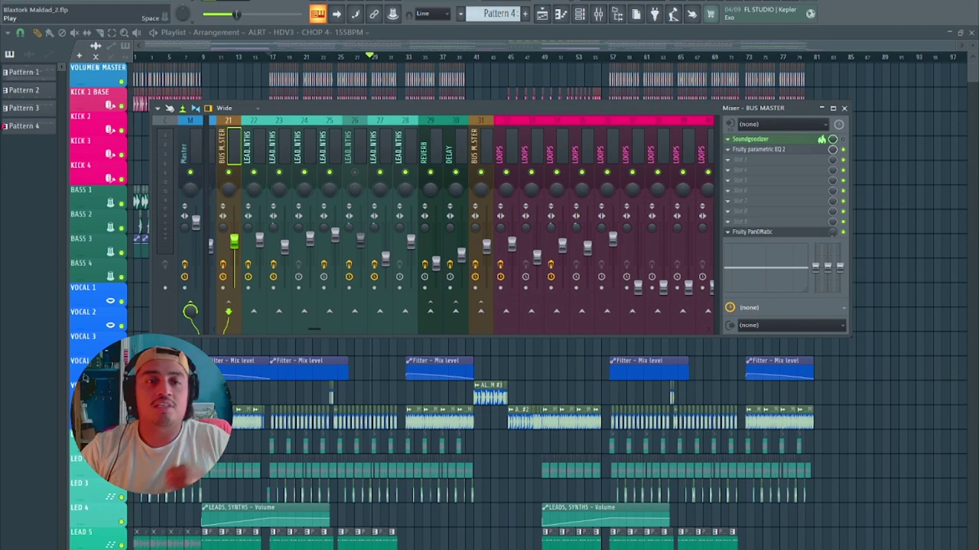
- Resume playback and view the effect chains of LEADS, SYNTHS inserts 27 and 26
click(337, 13)
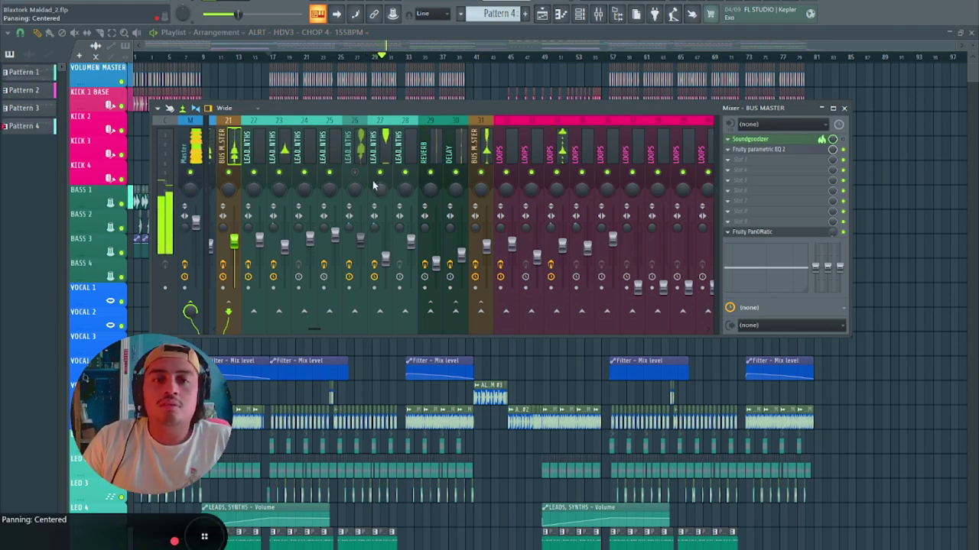
click(390, 267)
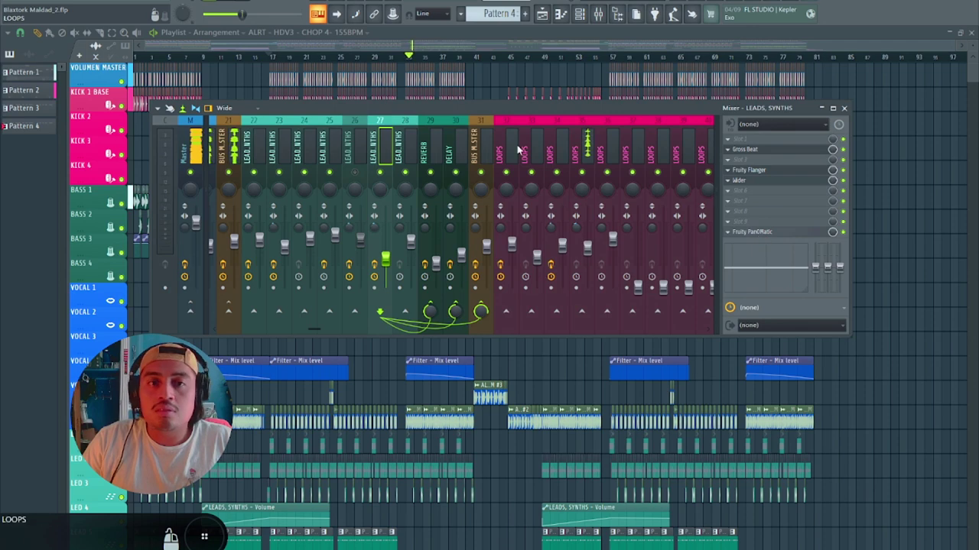
click(346, 155)
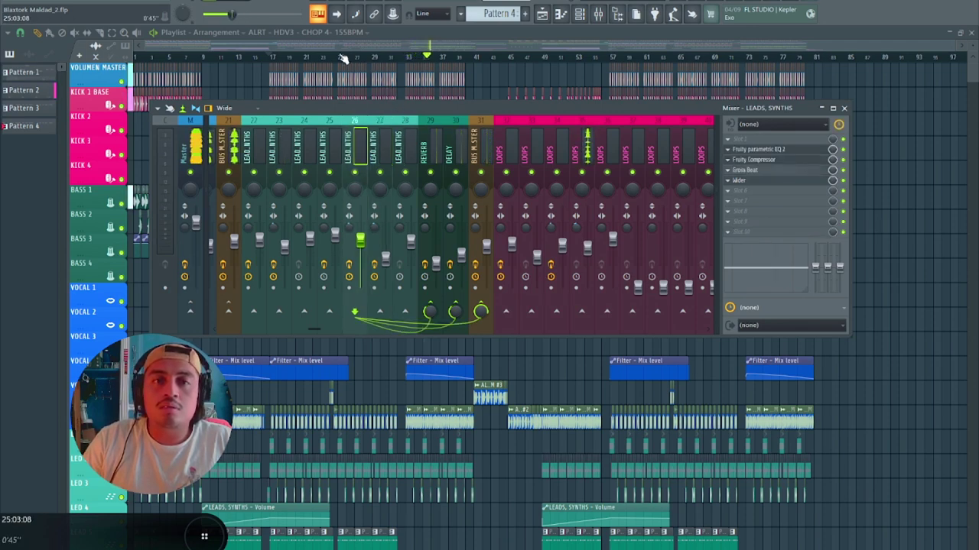
- Replay the arrangement from about bar 25 and inspect the Master channel's effect chain against the mixer levels
click(343, 59)
click(598, 14)
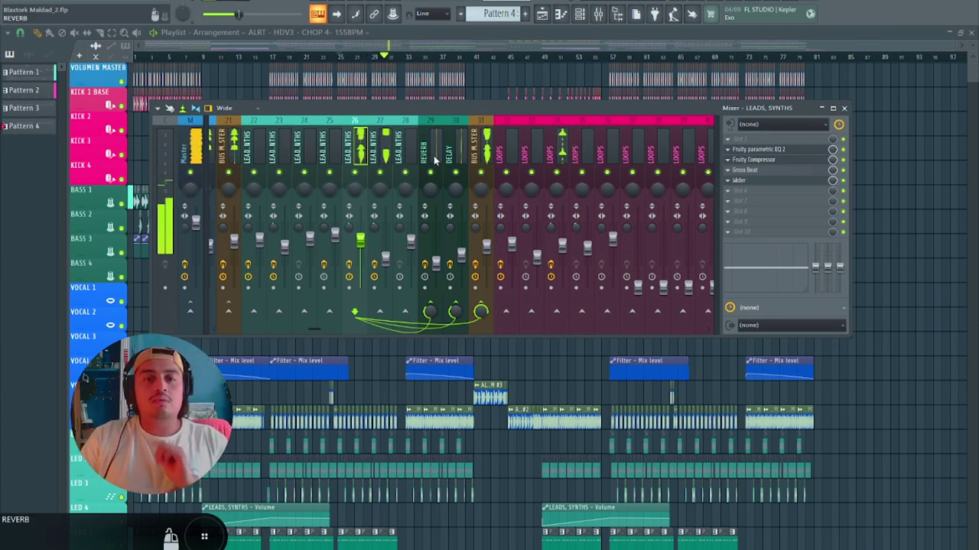
key(F9)
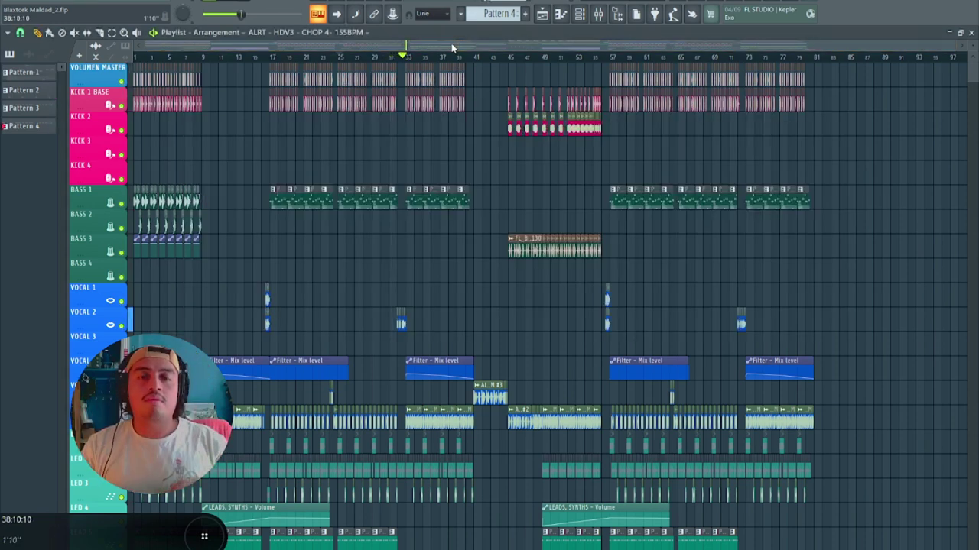
click(597, 14)
click(189, 146)
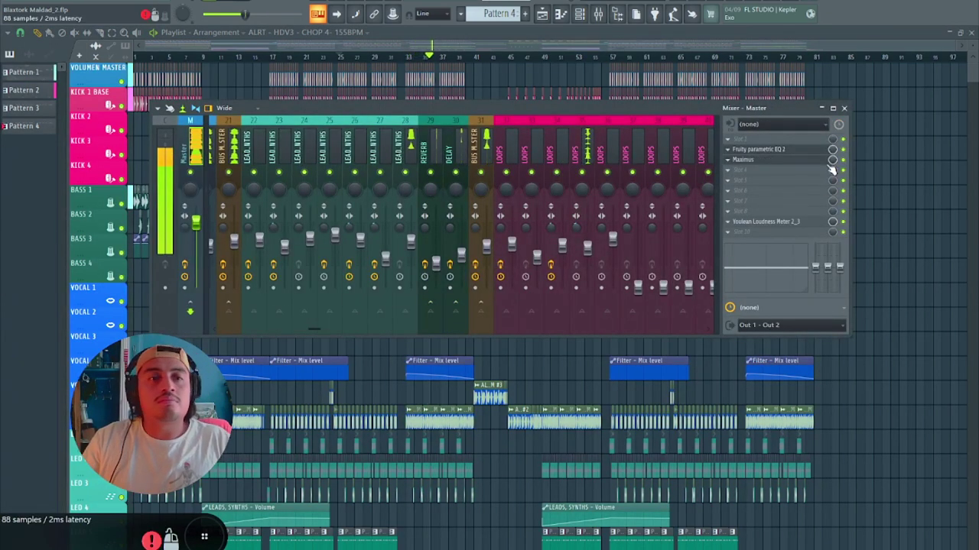
key(space)
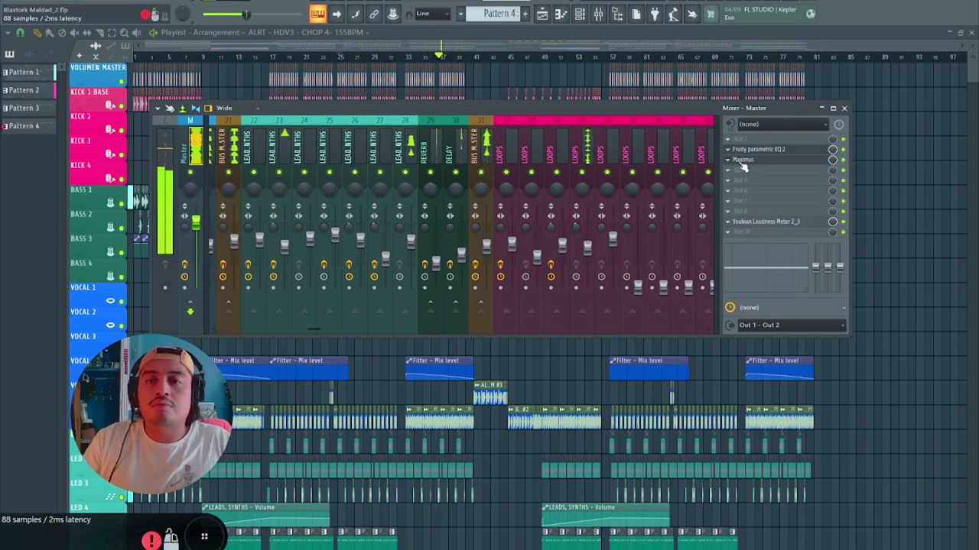
- Open the Master's Fruity parametric EQ 2, audition Pattern 4 in pattern mode to view its spectrum, and select LEADS, SYNTHS insert 26
click(743, 151)
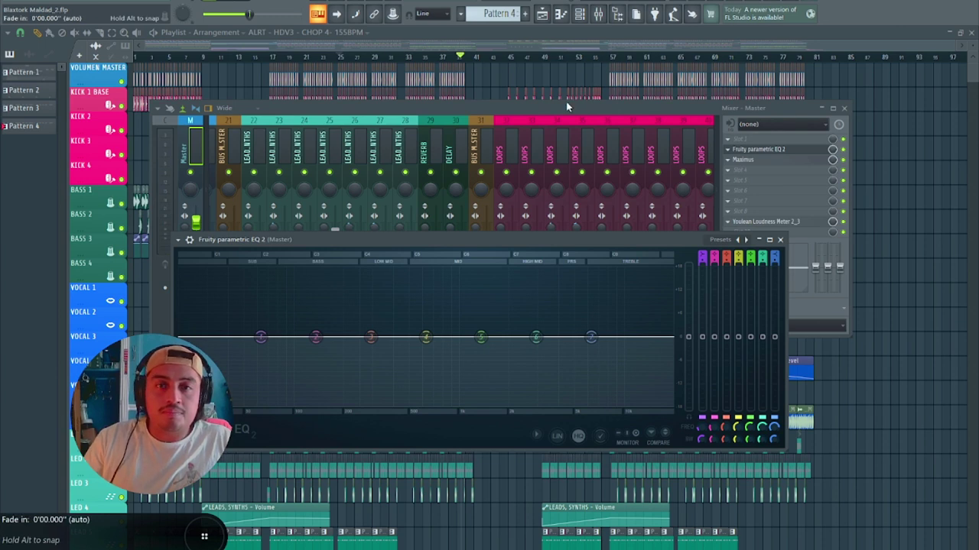
key(F1)
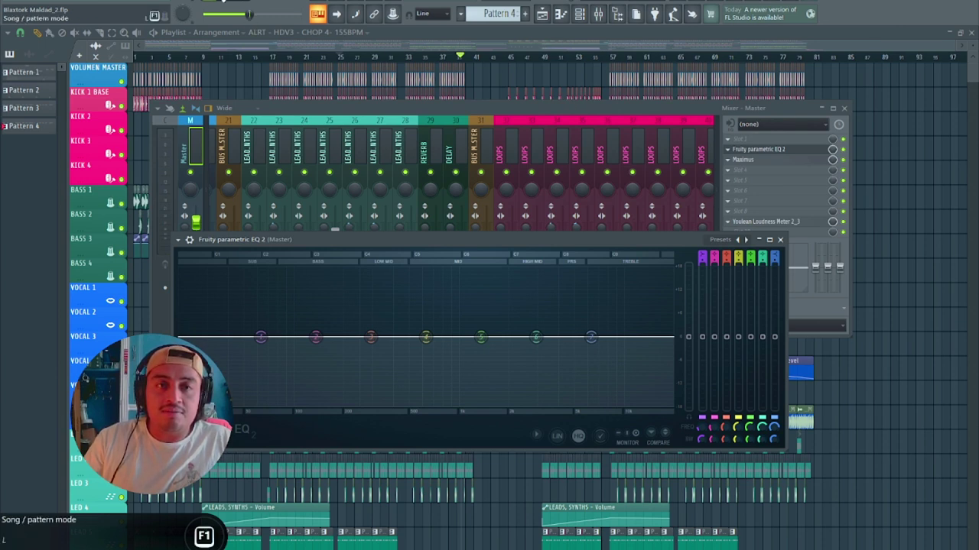
key(space)
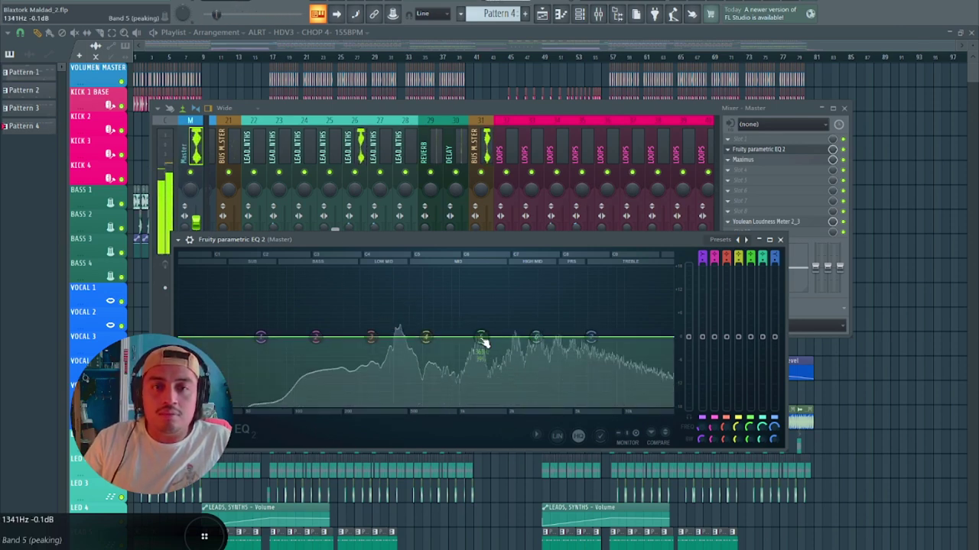
click(365, 151)
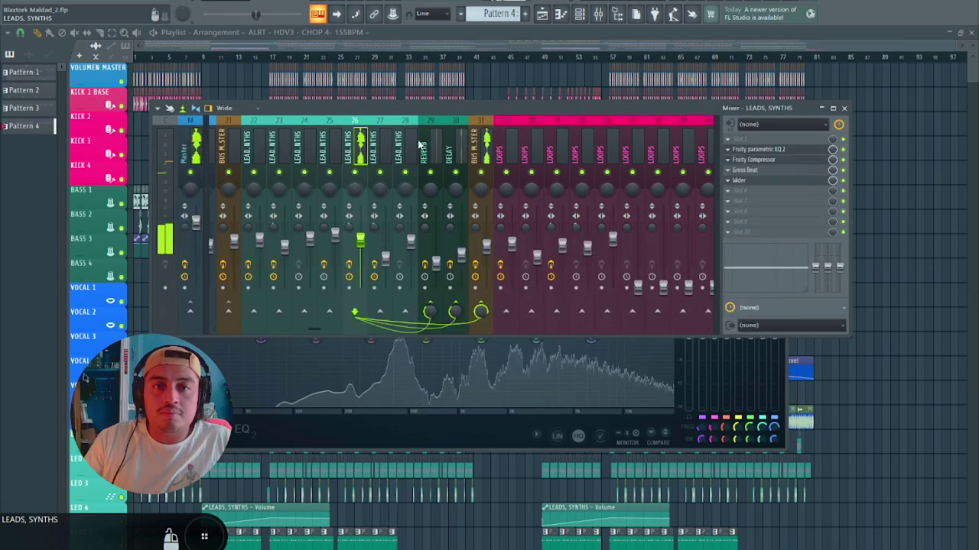
click(814, 151)
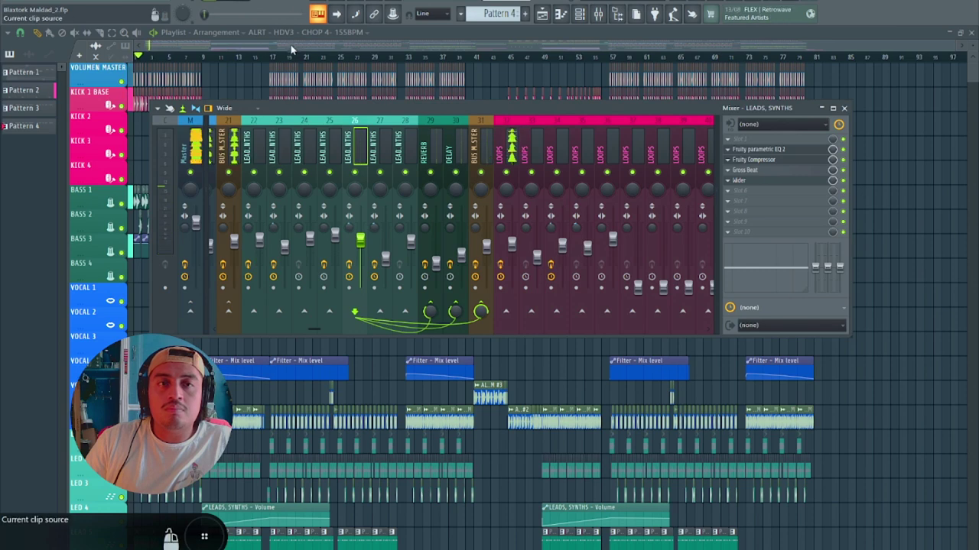
- Play from about bar 16 and shift band 2 of Fruity parametric EQ 2 on BUS MASTER insert 31 higher in frequency with a slight cut
key(F9)
click(264, 57)
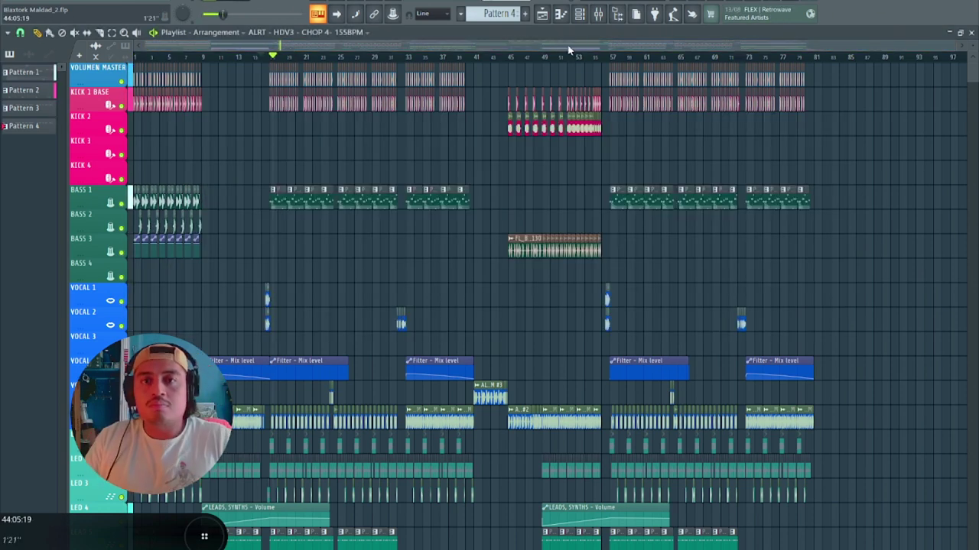
click(598, 14)
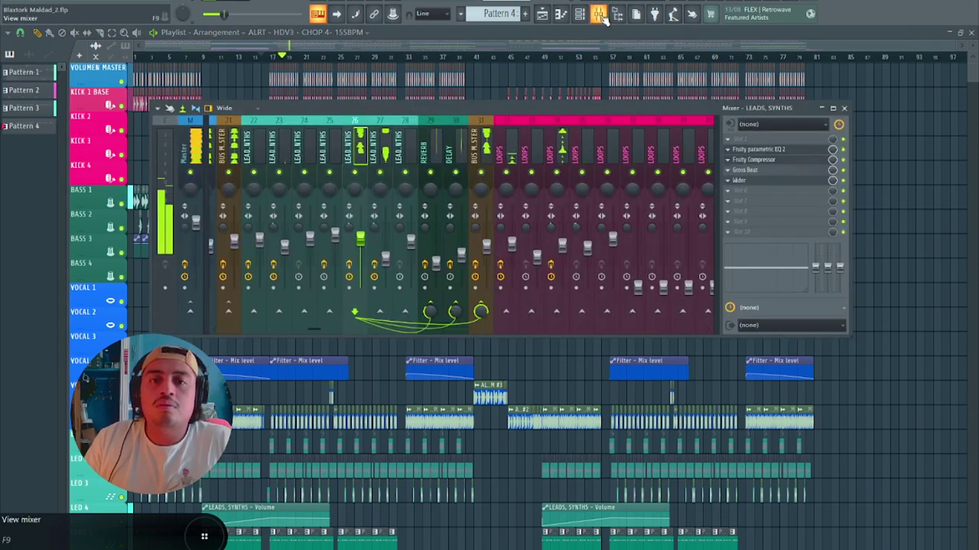
click(481, 191)
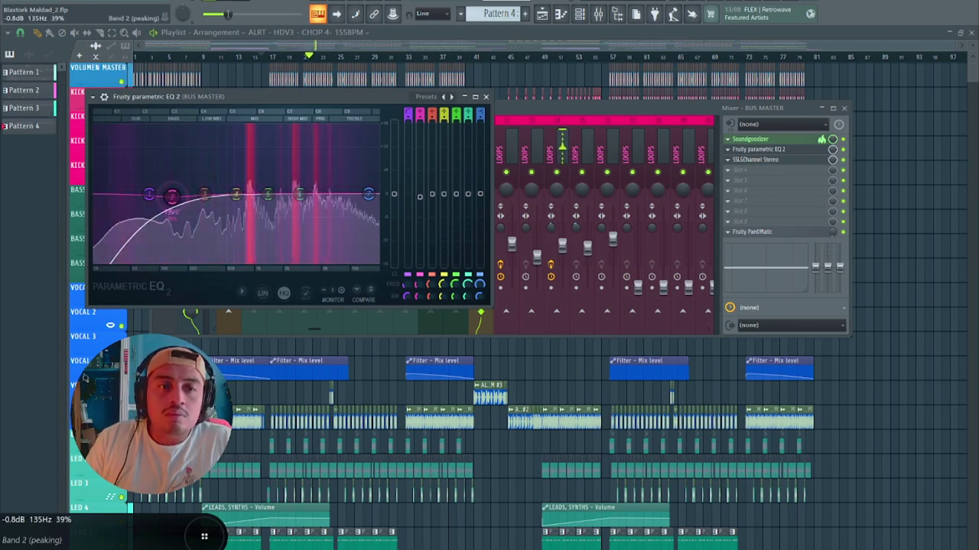
drag(172, 193, 192, 200)
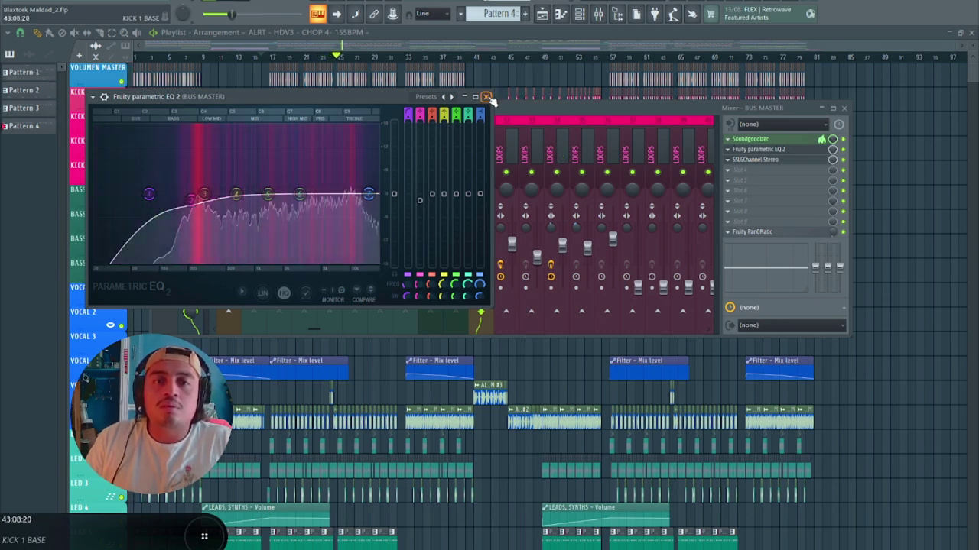
click(486, 98)
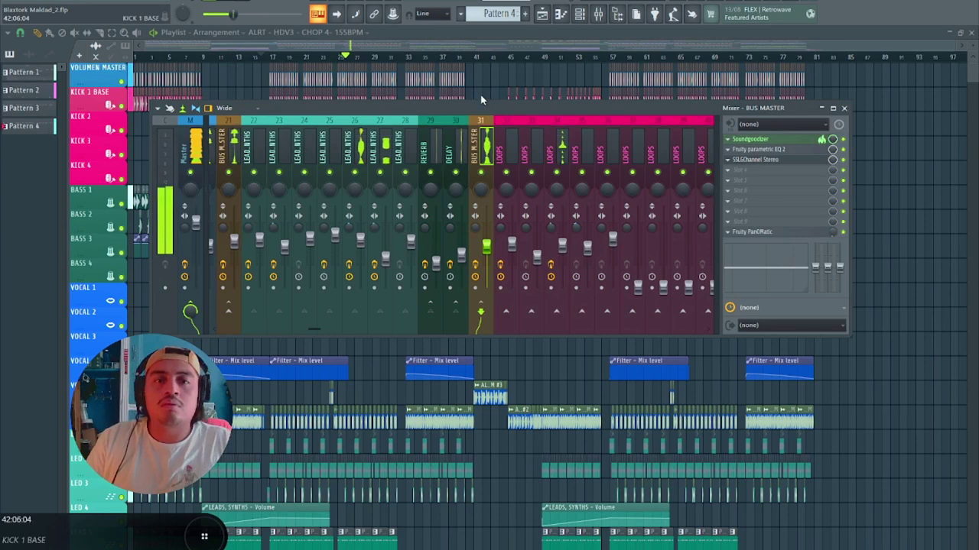
- Fine-tune the low-mid cut of band 3 in Fruity parametric EQ 2 on LEADS, SYNTHS insert 26, and close the EQ
click(358, 153)
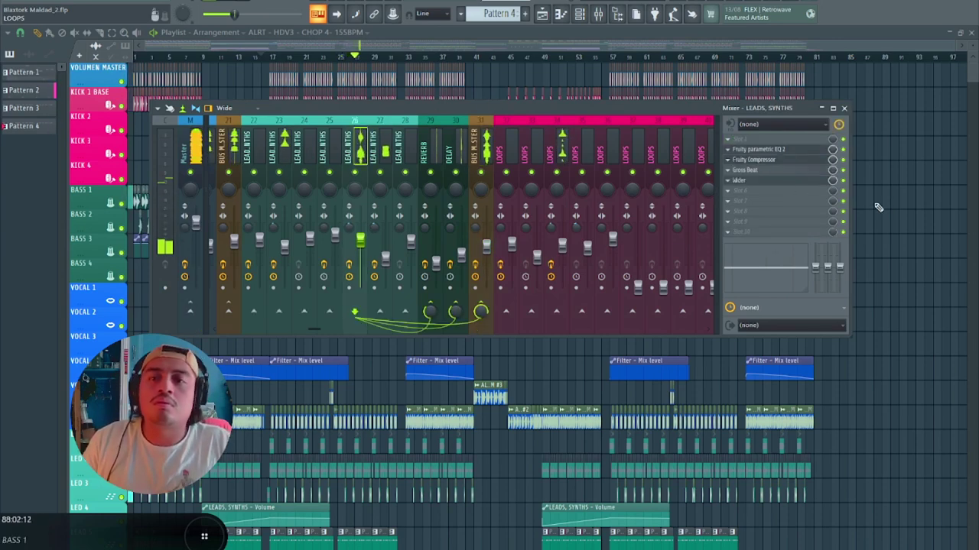
click(805, 151)
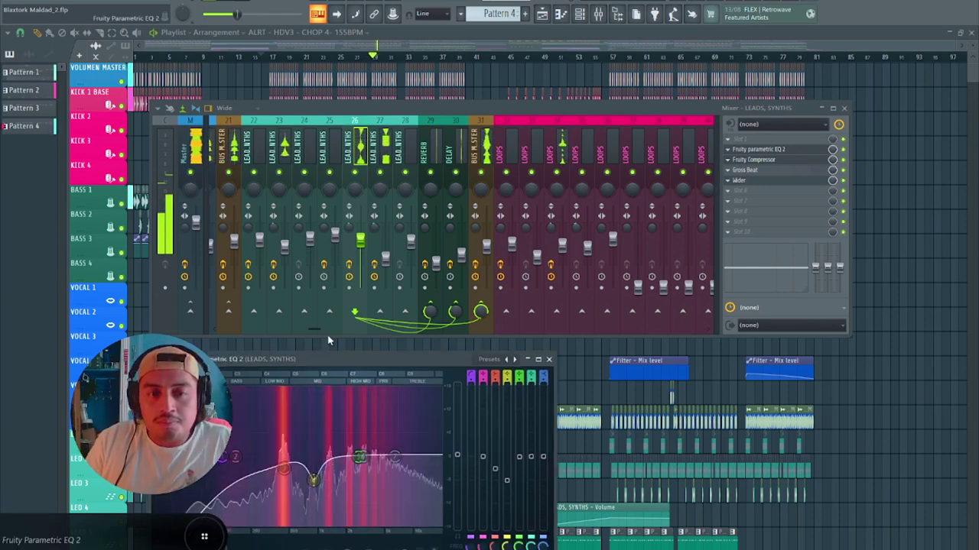
drag(321, 372, 322, 240)
drag(290, 358, 280, 352)
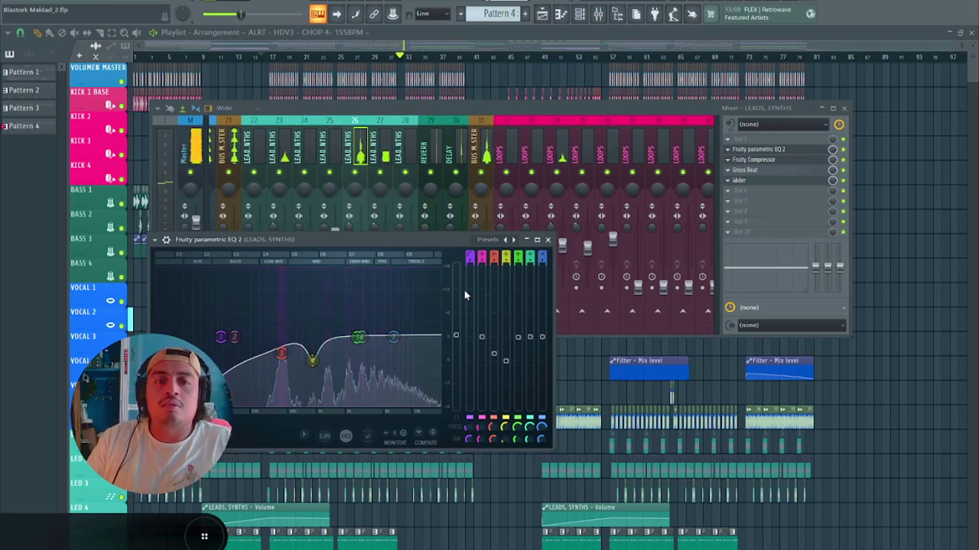
click(547, 240)
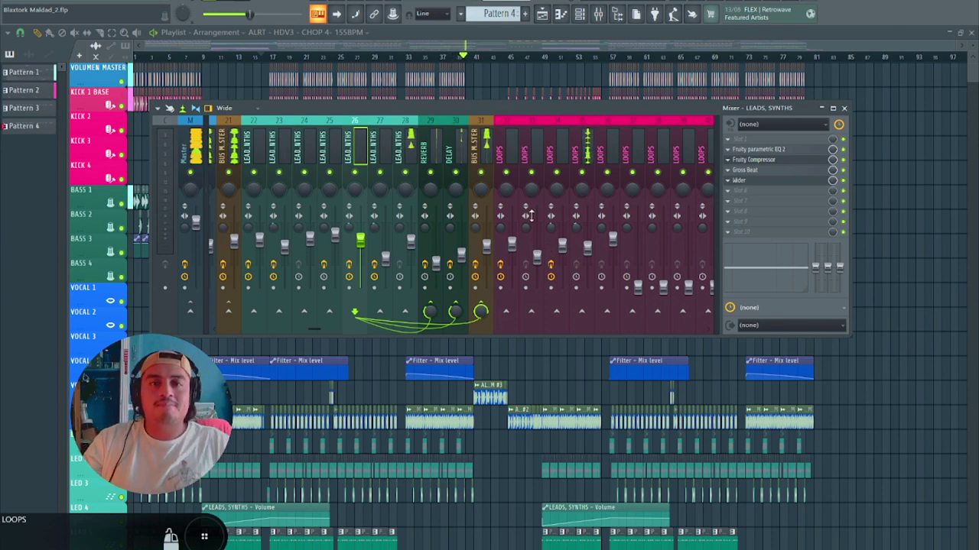
- Pause playback, leave the mixer, and examine the clips on all playlist tracks around the break at bars 39 to 47
key(ctrl+space)
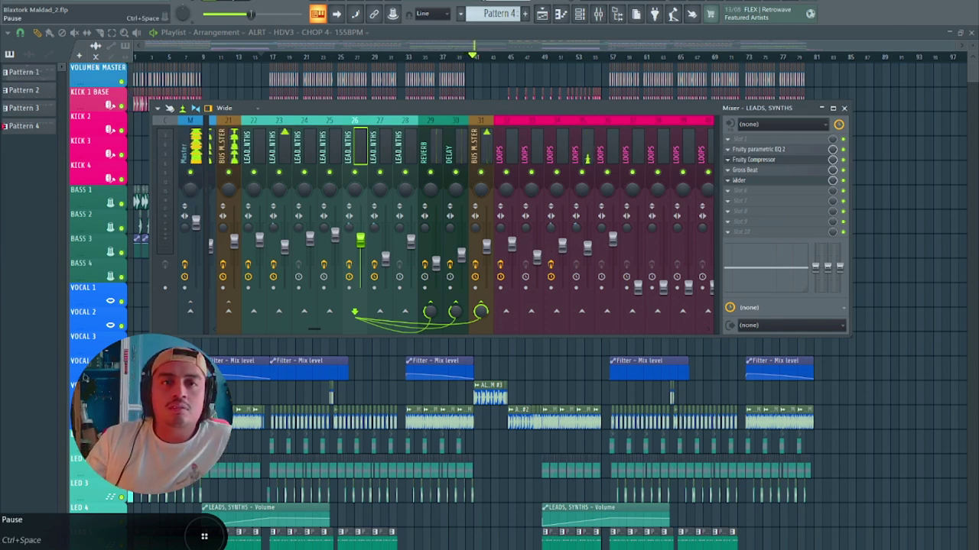
click(844, 108)
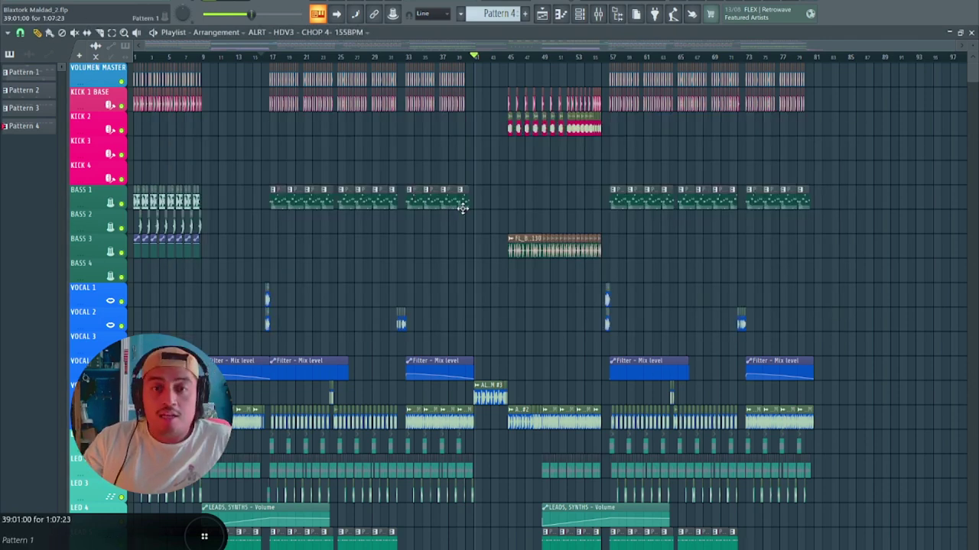
scroll(511, 214, up, 5)
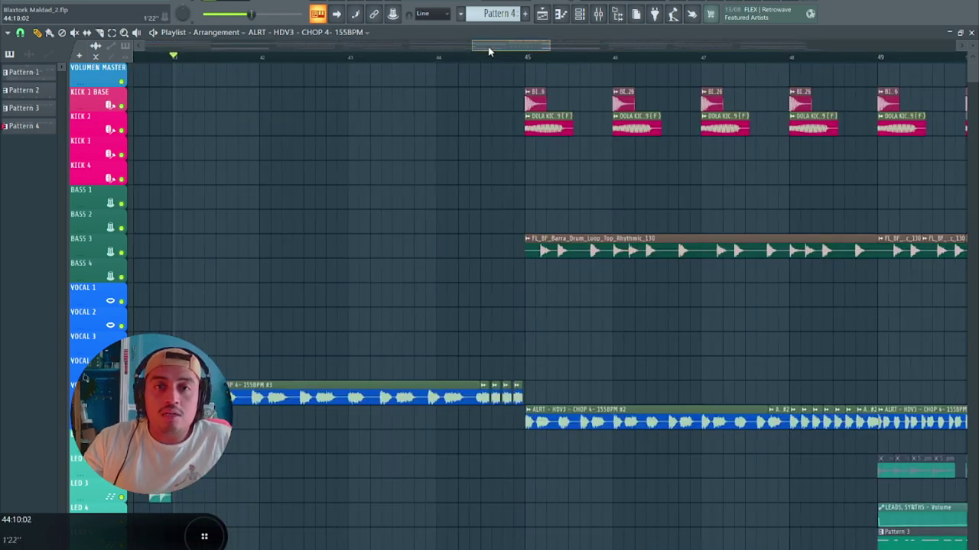
drag(489, 44, 469, 59)
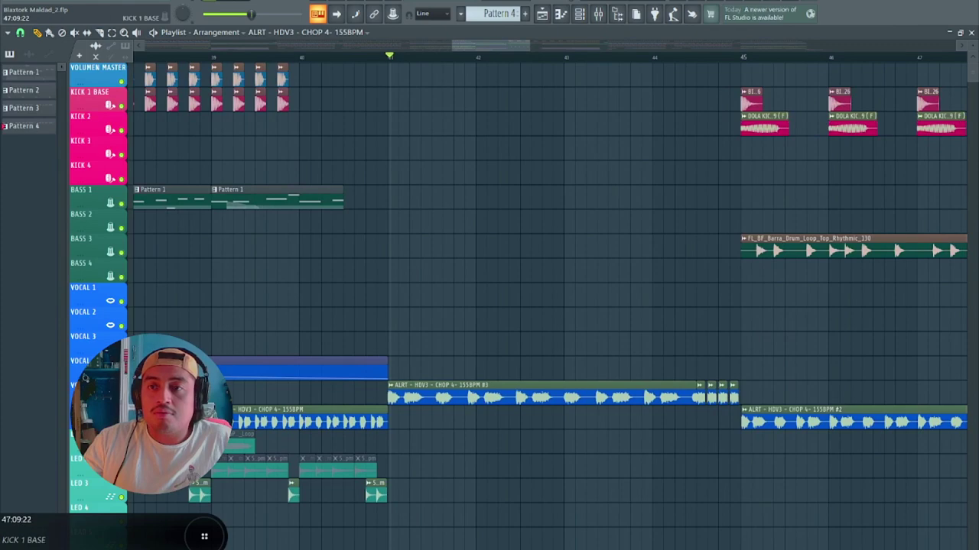
drag(973, 75, 907, 142)
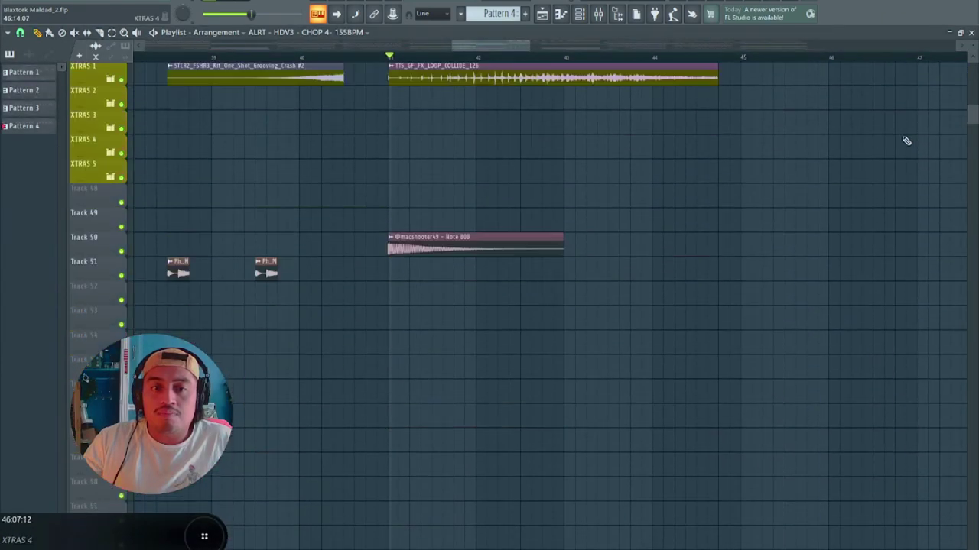
drag(973, 113, 972, 89)
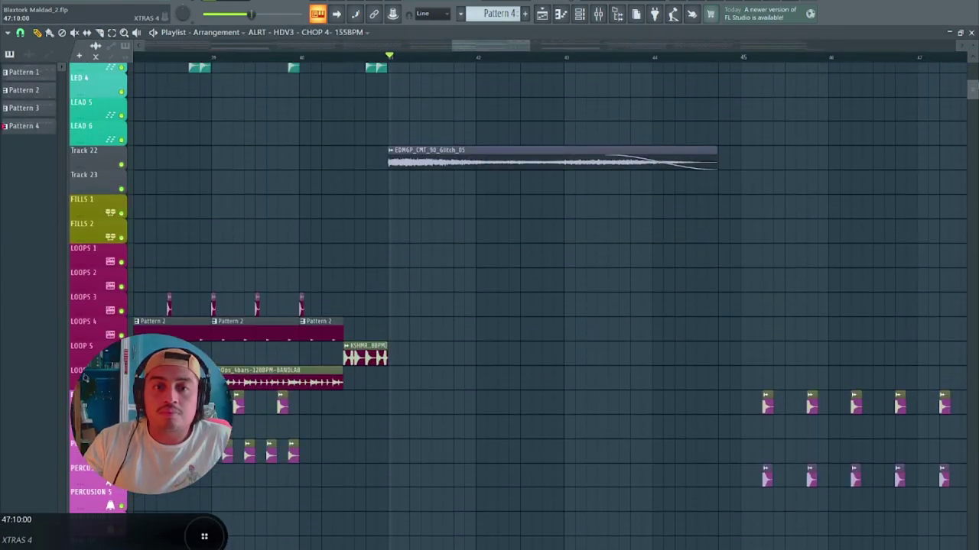
- Examine the KSHMR Vinyl Scratch 05 clip's sample settings on the LOOPS 5 track, and play the break from about bar 40
double_click(371, 351)
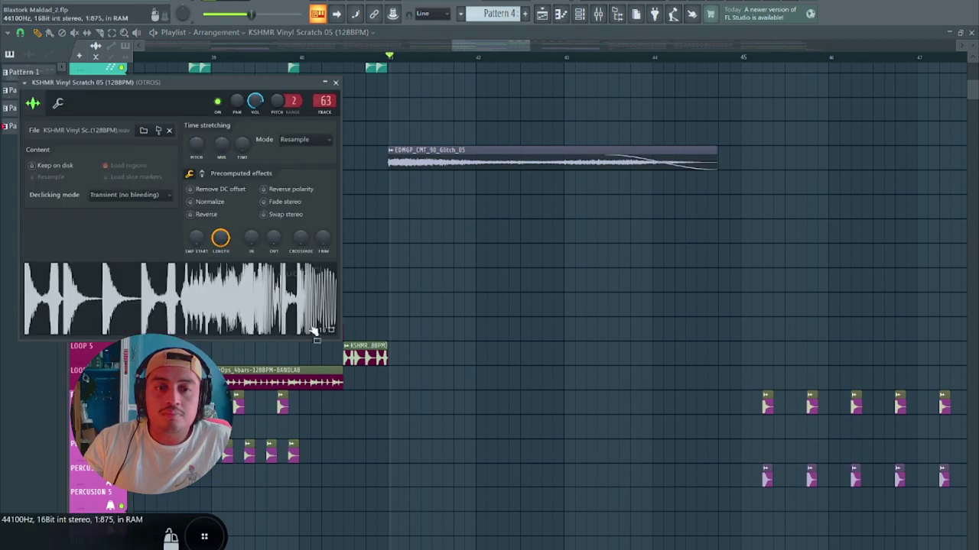
click(335, 83)
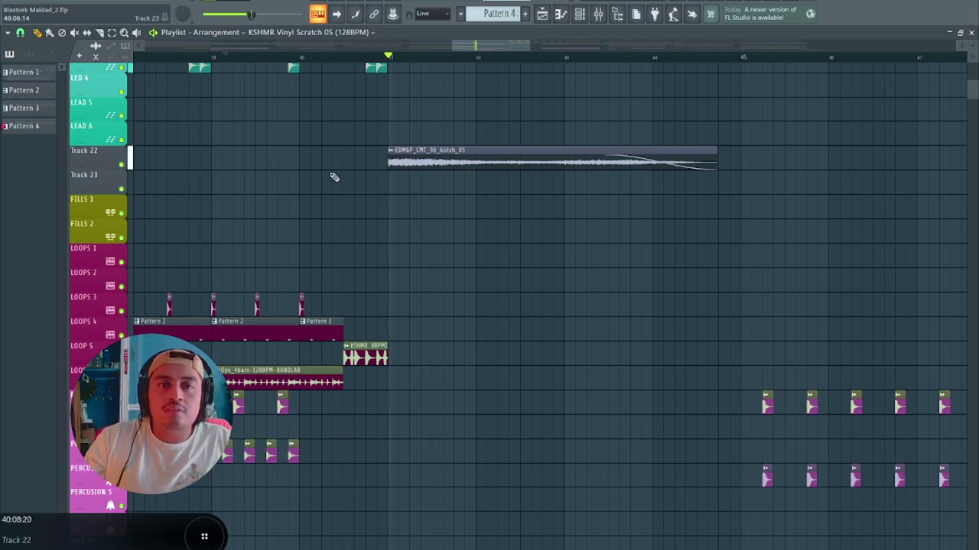
scroll(428, 266, up, 8)
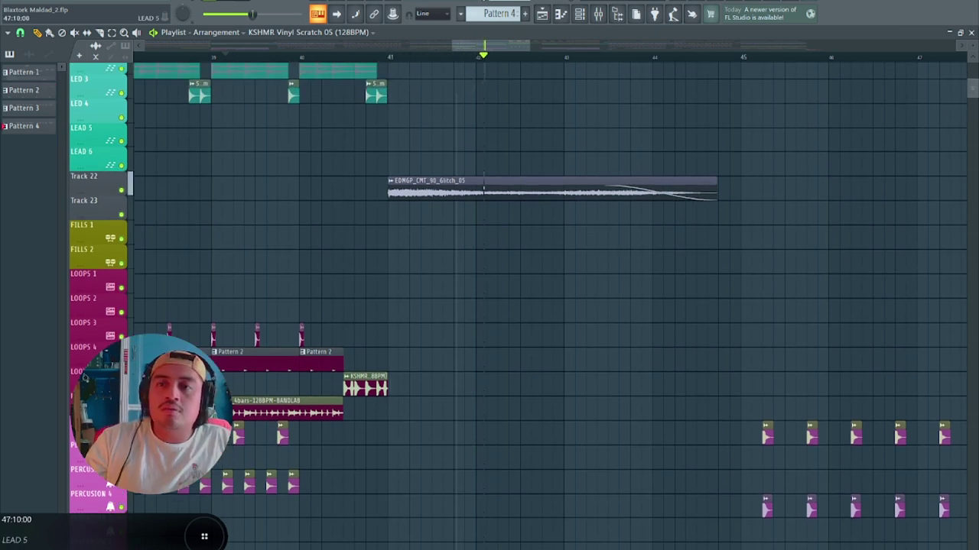
- Select the Master track in the mixer during playback and check its loudness in Youlean Loudness Meter 2
right_click(370, 262)
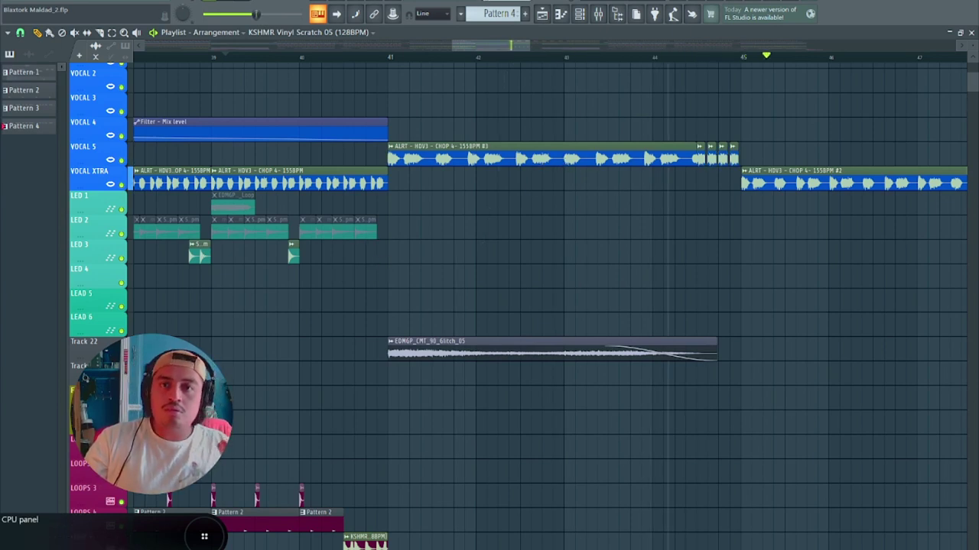
click(598, 15)
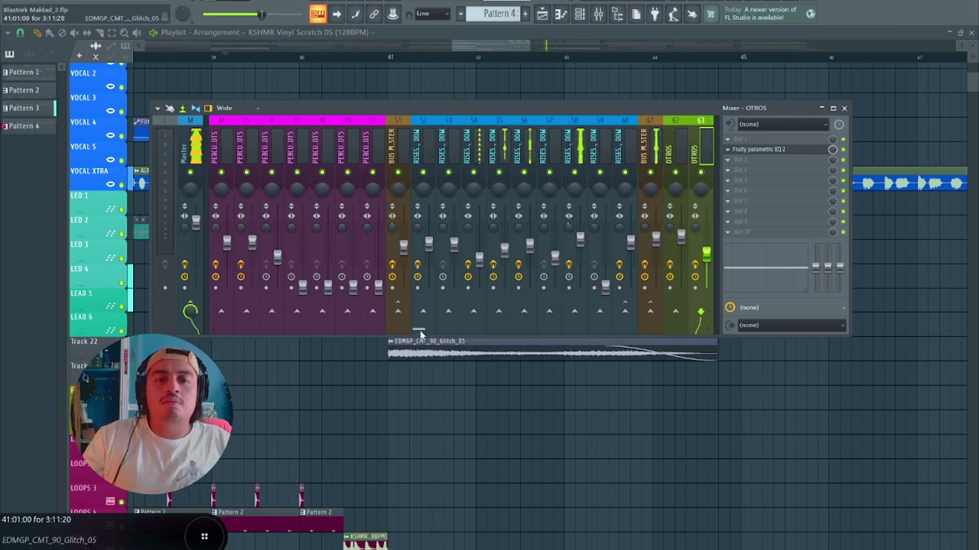
drag(419, 331, 217, 334)
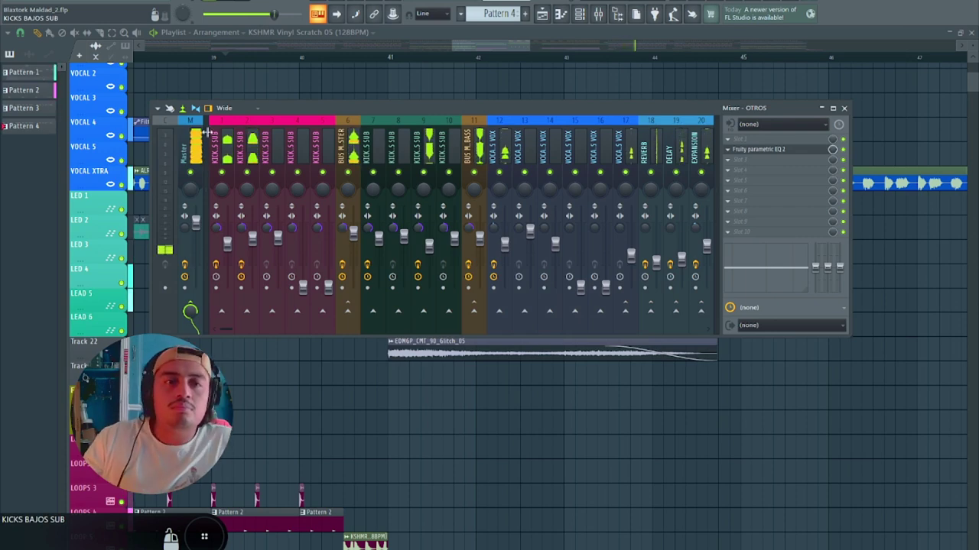
click(191, 152)
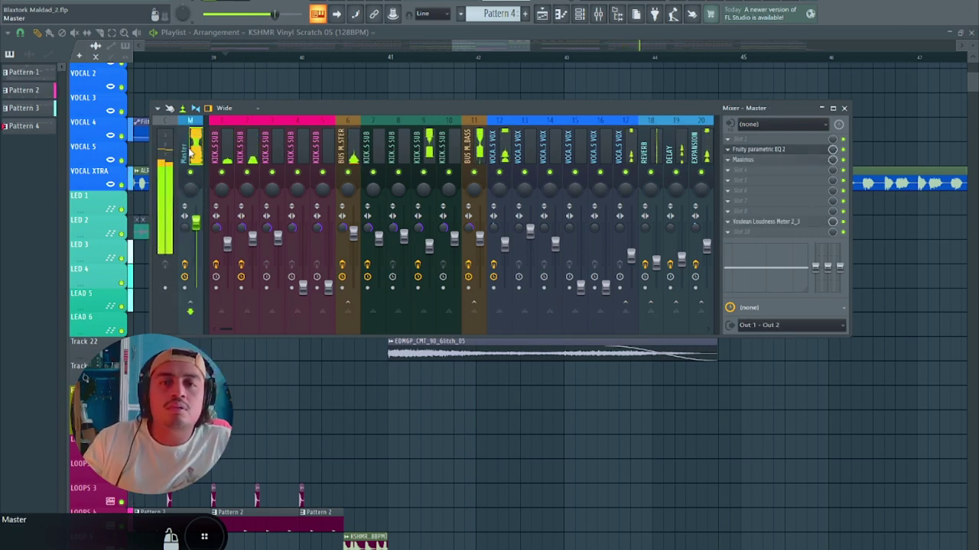
click(742, 179)
click(783, 112)
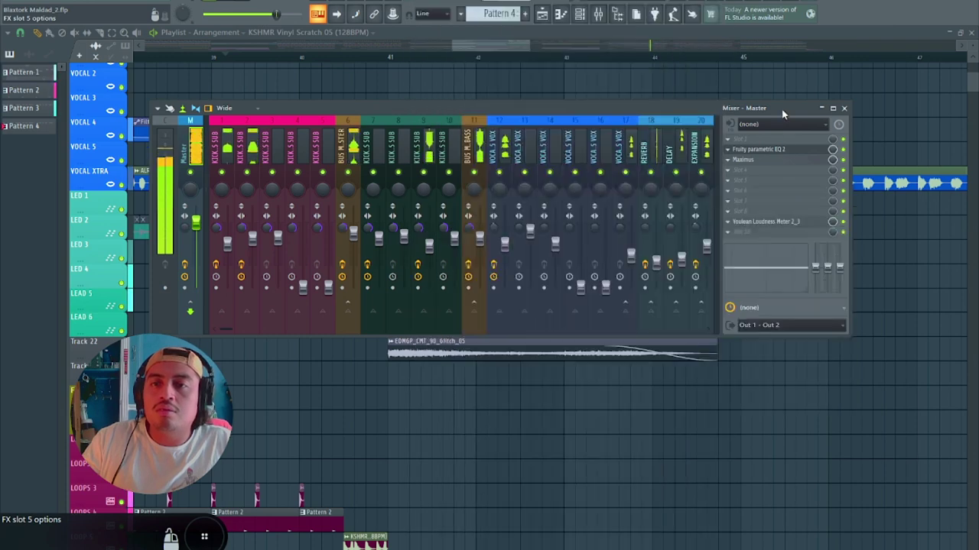
click(783, 225)
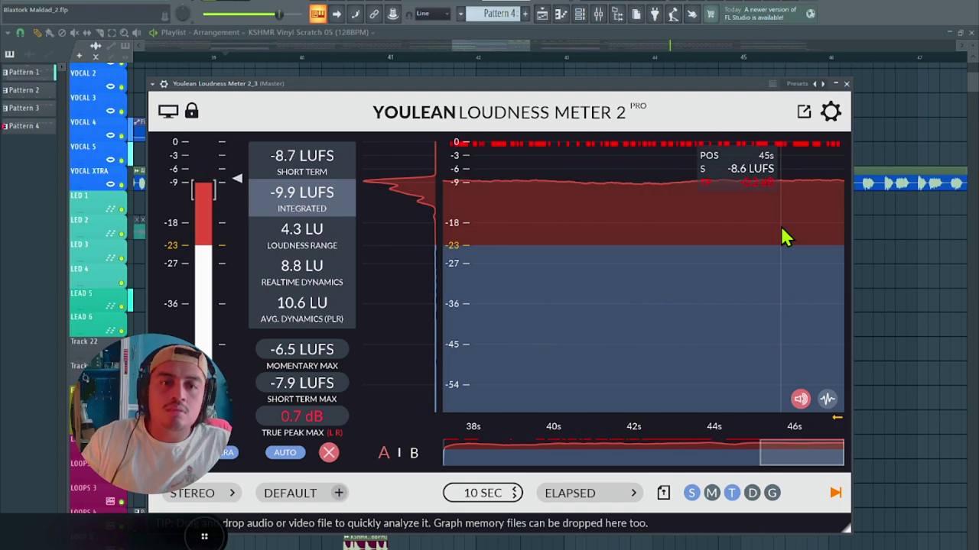
click(846, 83)
- Stop playback and examine the low, mid, high and master bands of Maximus and the Fruity parametric EQ 2 on the Master track
click(337, 13)
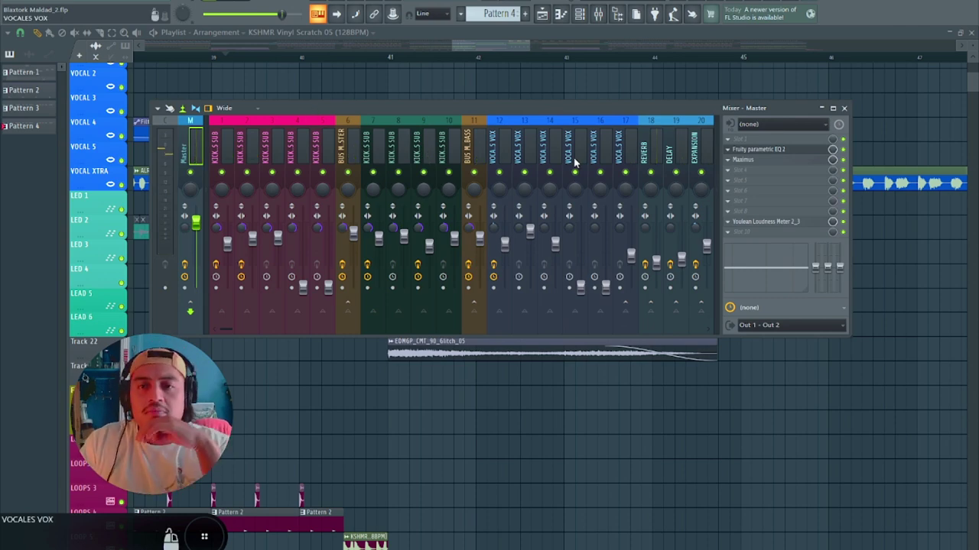
click(747, 169)
click(753, 163)
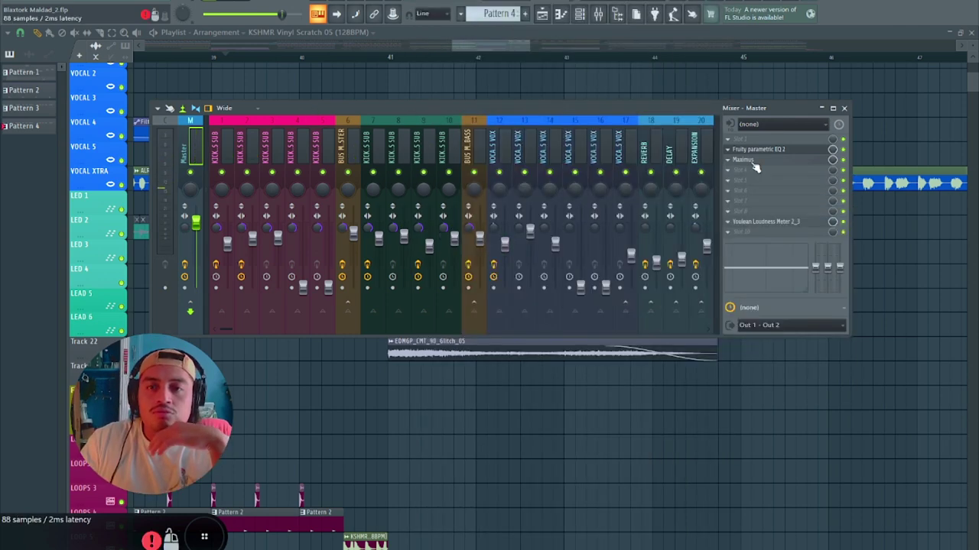
click(753, 162)
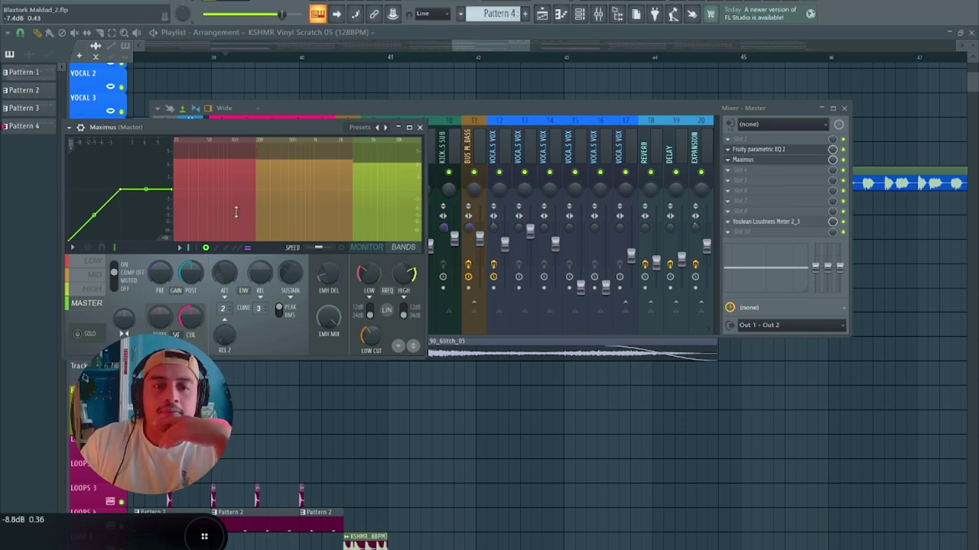
click(97, 261)
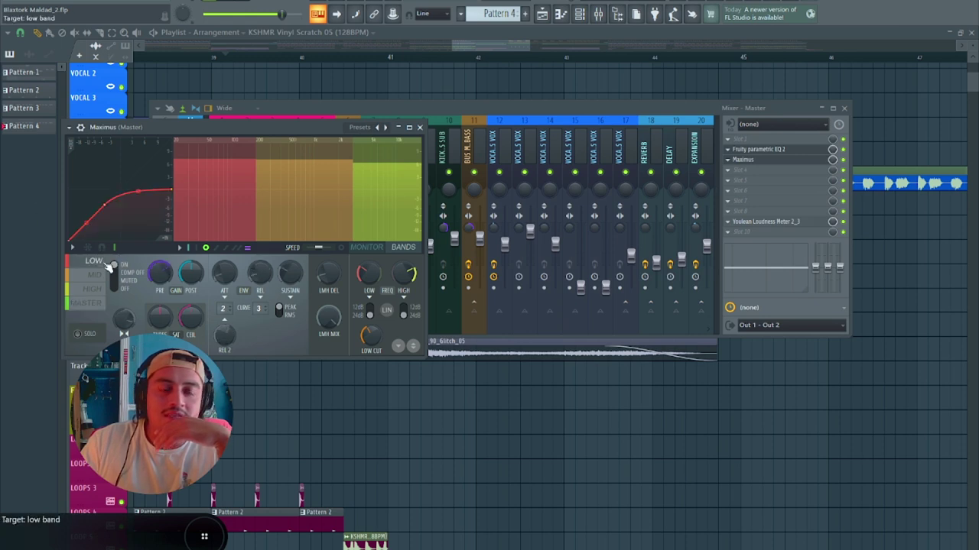
click(94, 274)
click(93, 289)
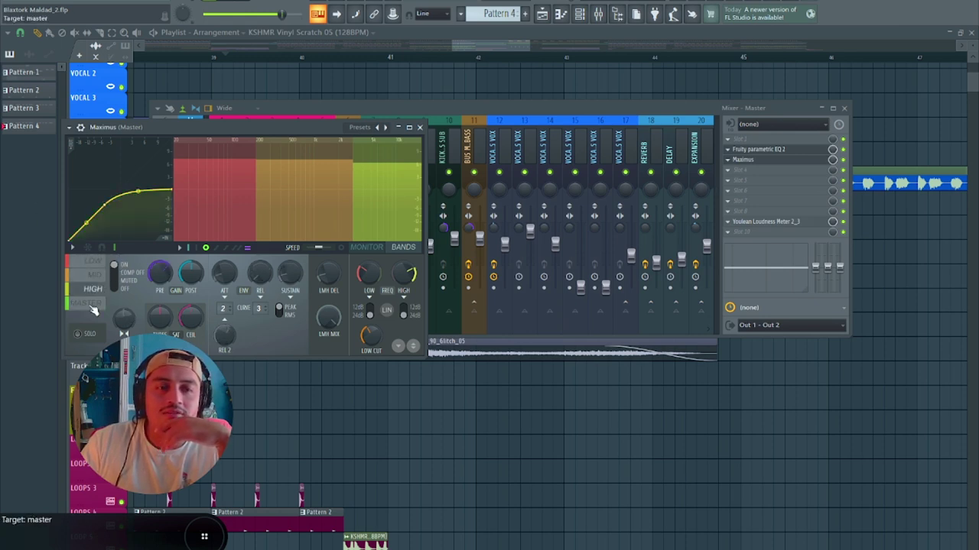
click(88, 303)
click(784, 150)
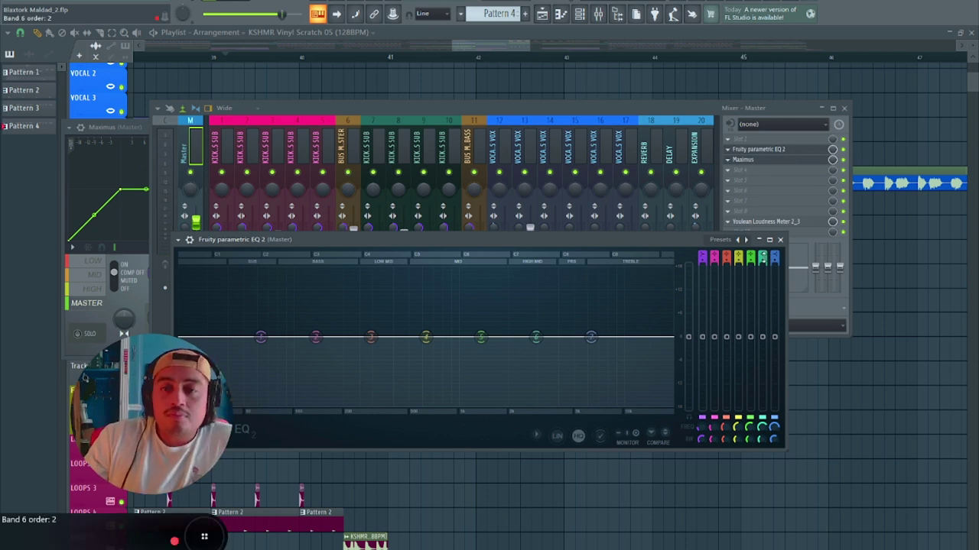
click(780, 240)
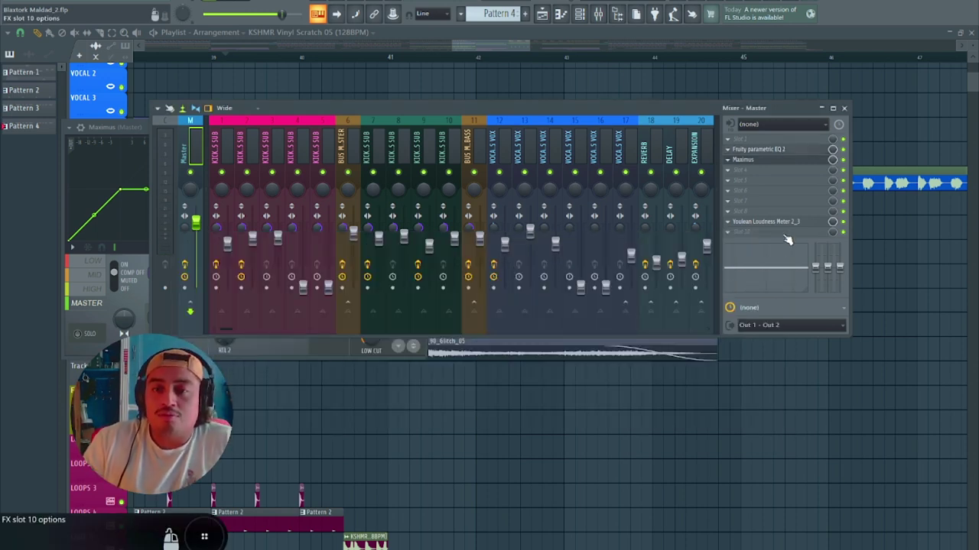
- Return to the playlist and view the full arrangement from bar 1 to about bar 81, up to the kick tracks
click(417, 44)
scroll(453, 218, down, 5)
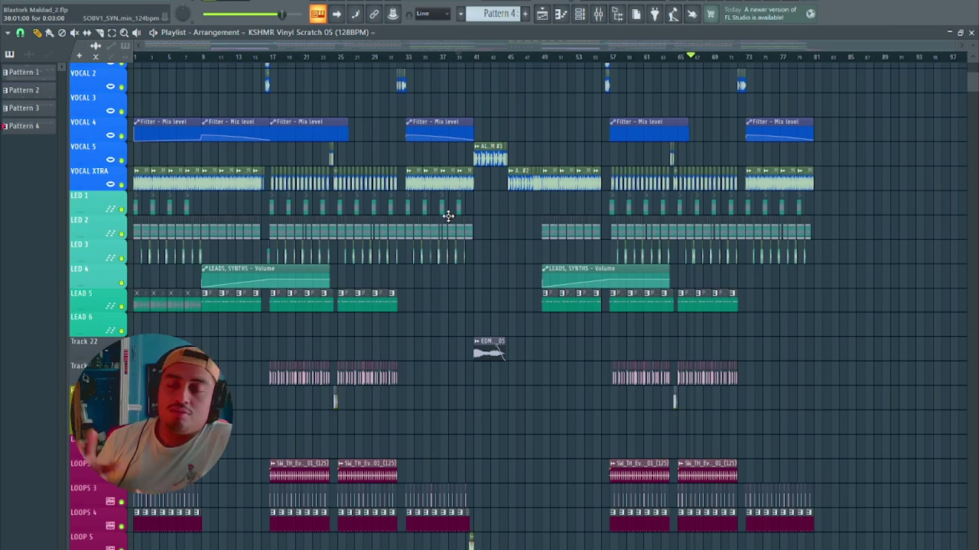
scroll(285, 64, up, 5)
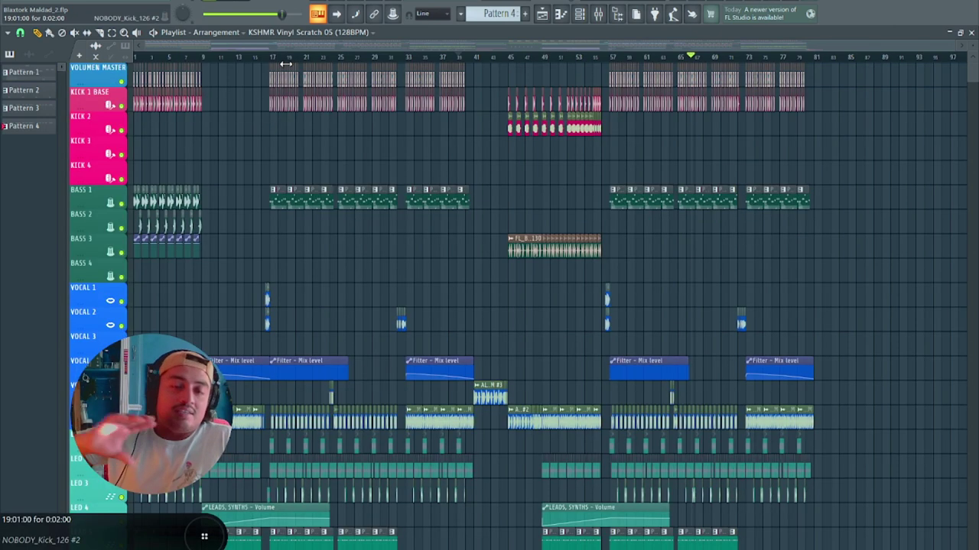